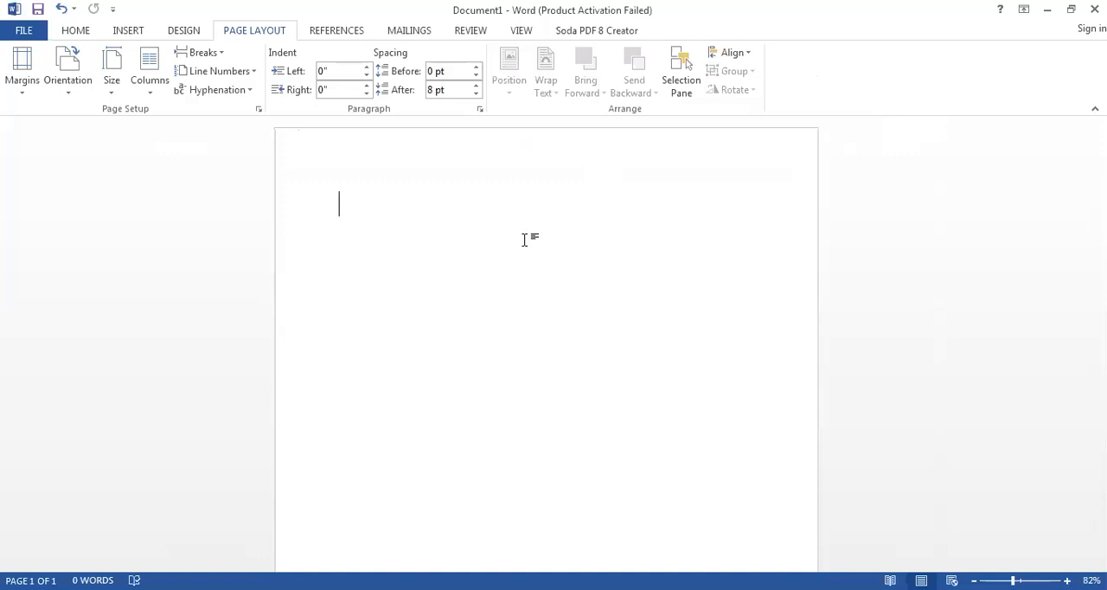
click(185, 33)
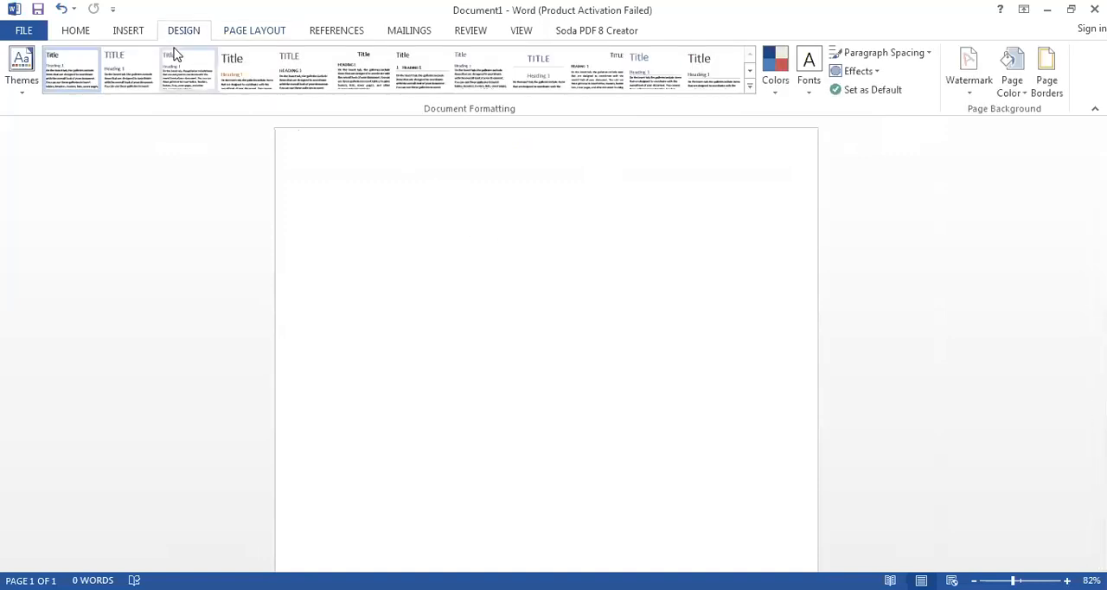
click(1054, 95)
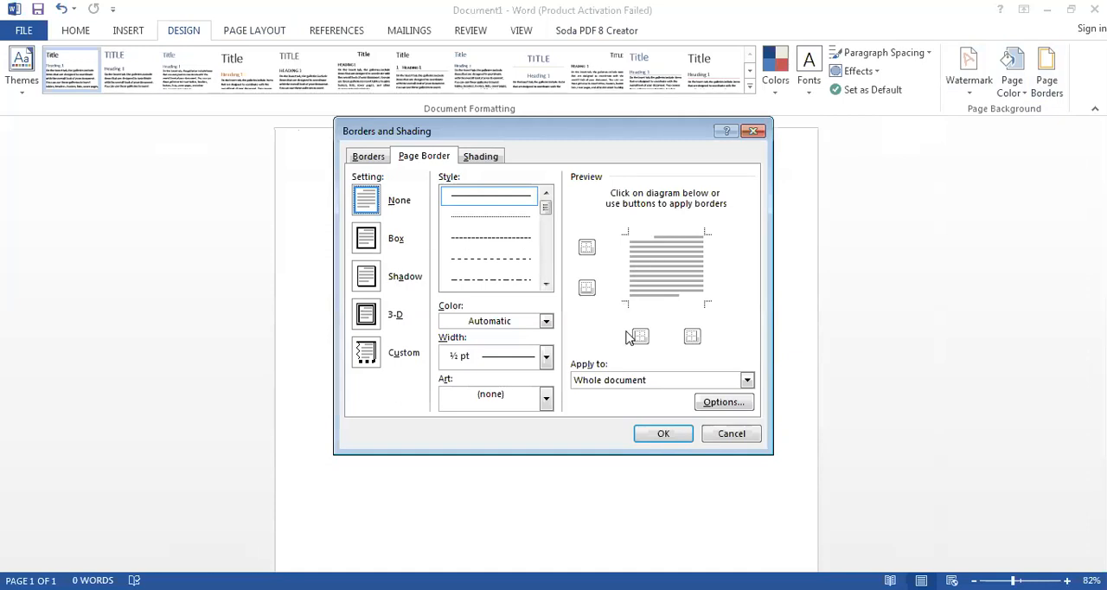
click(587, 250)
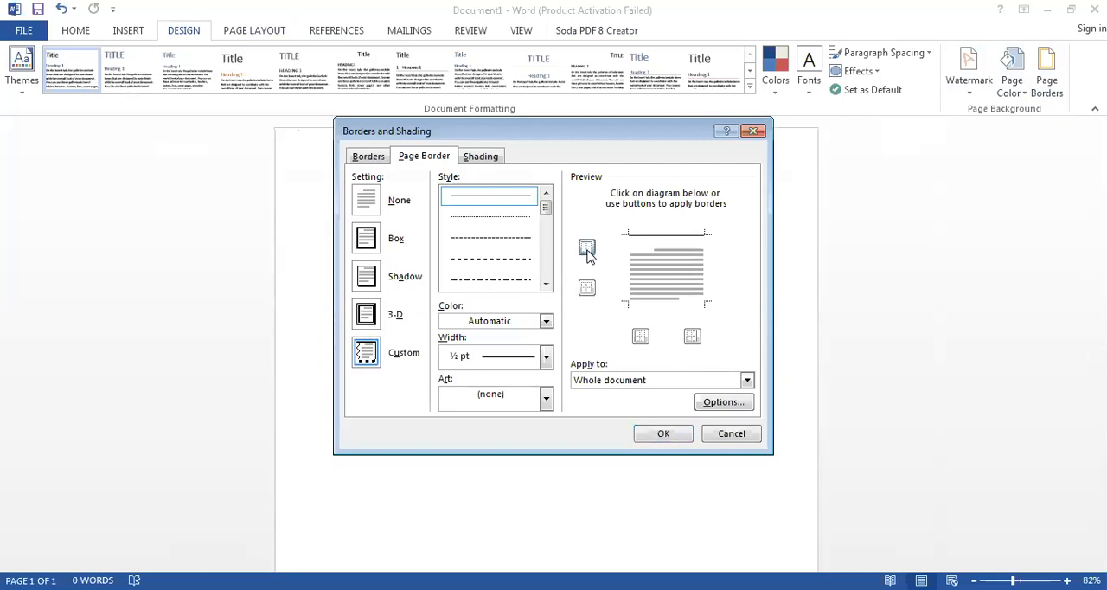
click(587, 294)
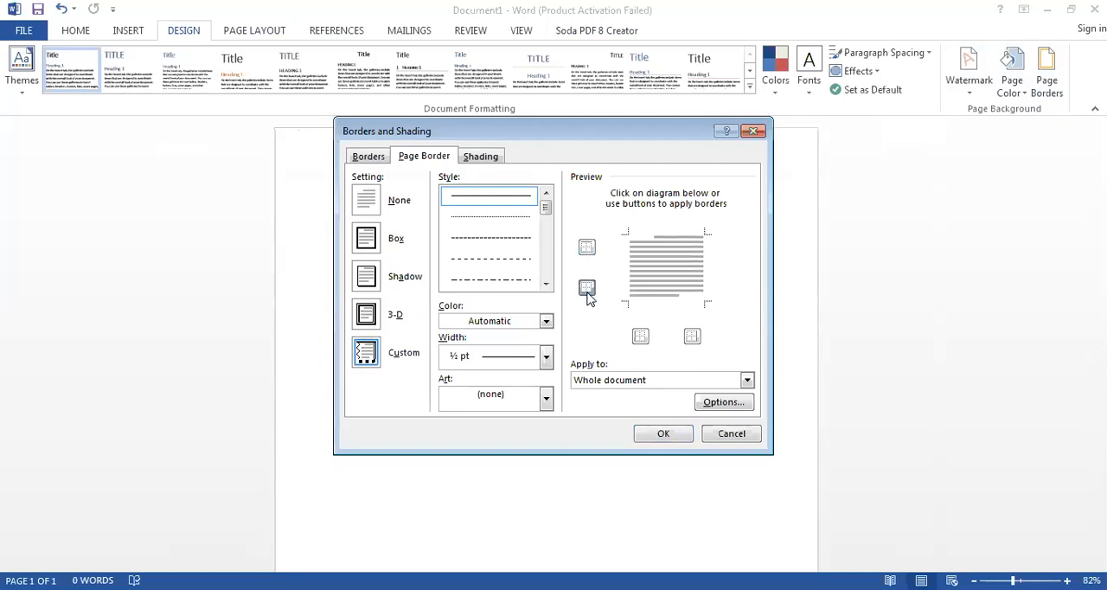
click(639, 338)
click(639, 338)
click(690, 339)
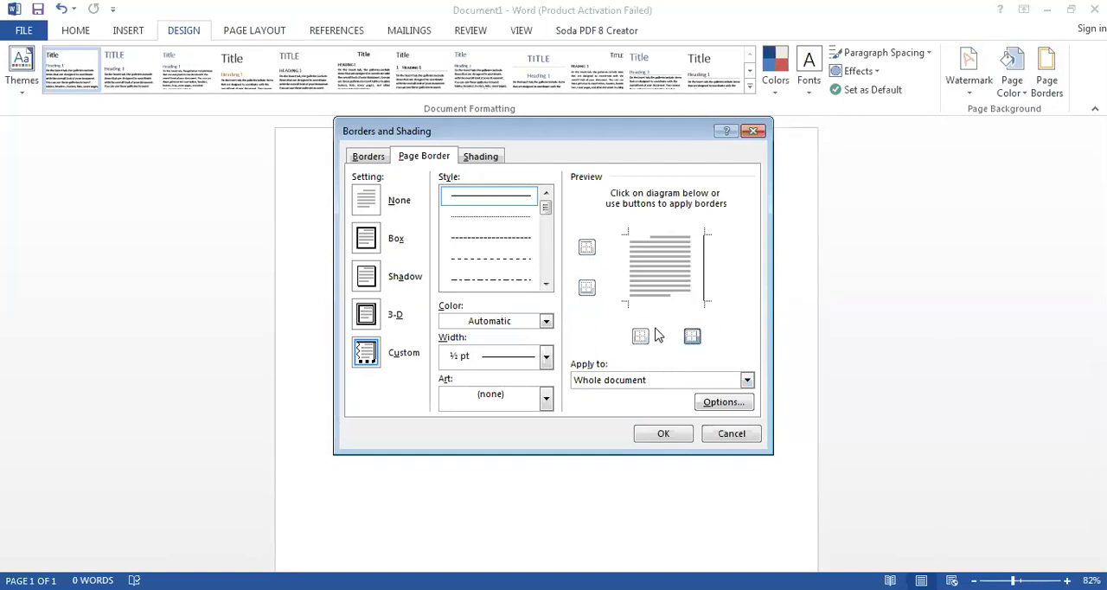
click(644, 337)
click(587, 288)
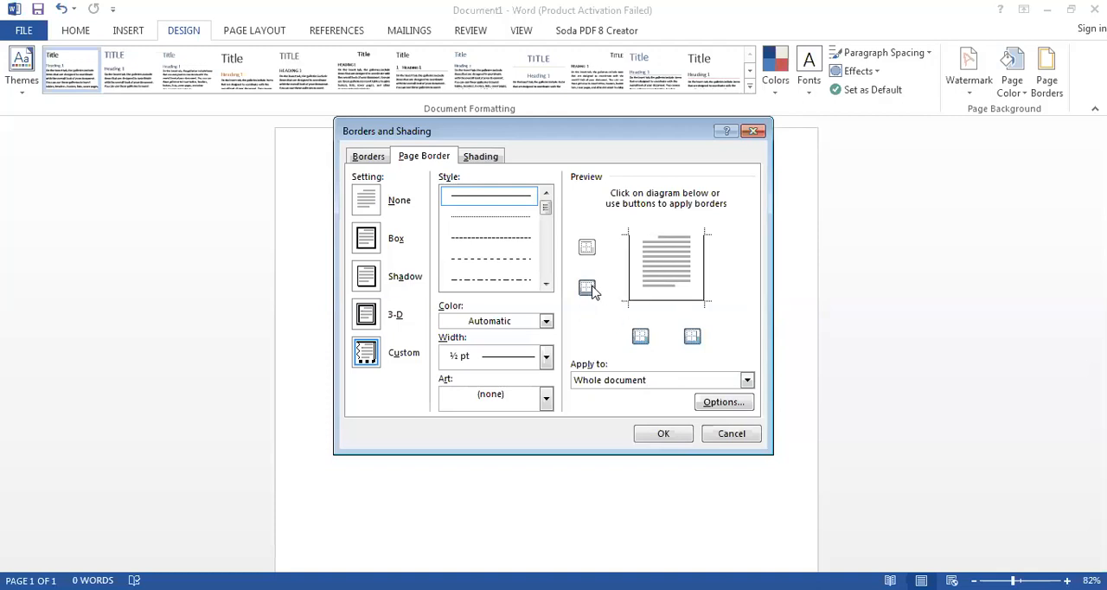
click(592, 250)
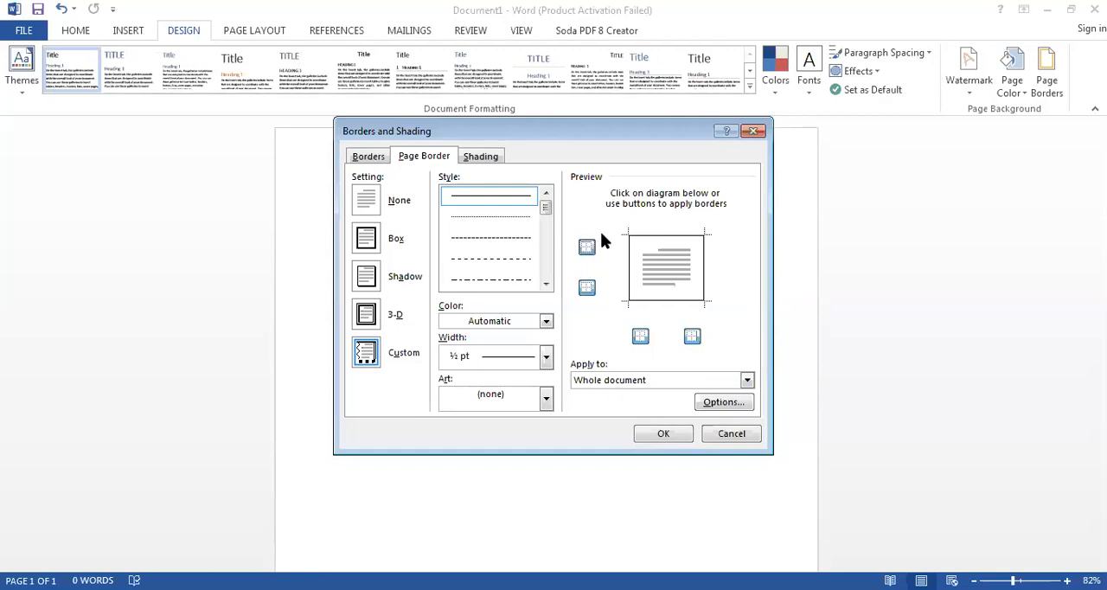
click(641, 337)
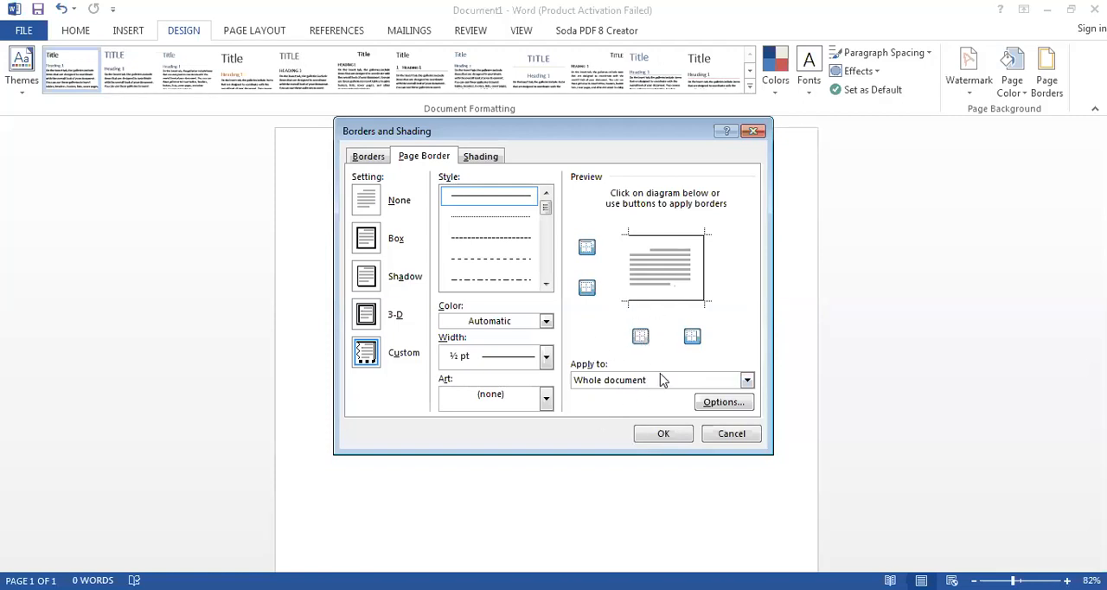
click(613, 382)
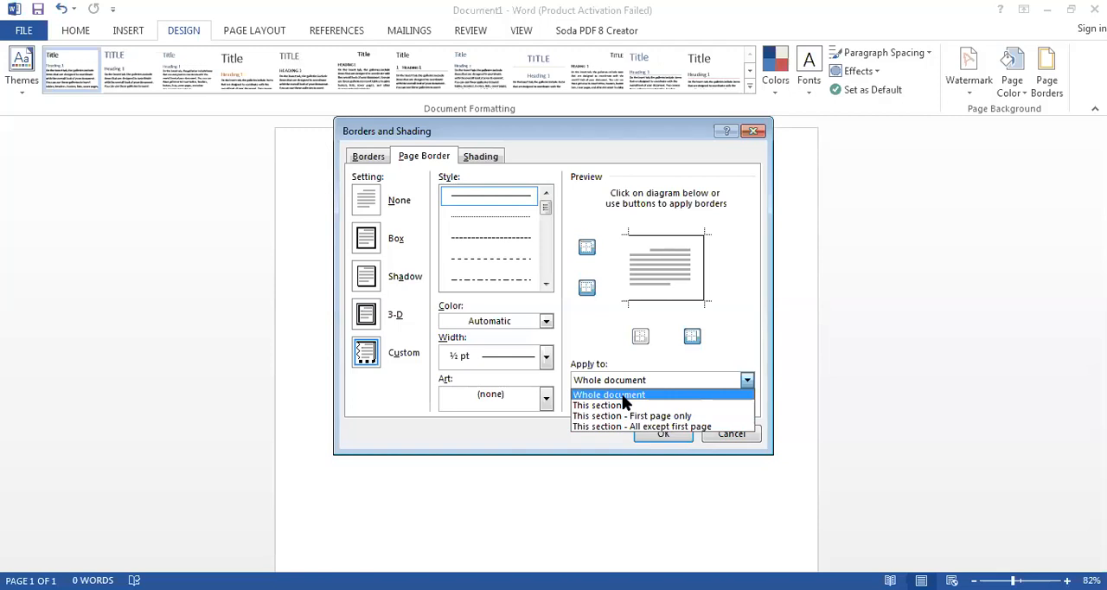
click(623, 396)
drag(545, 212, 545, 228)
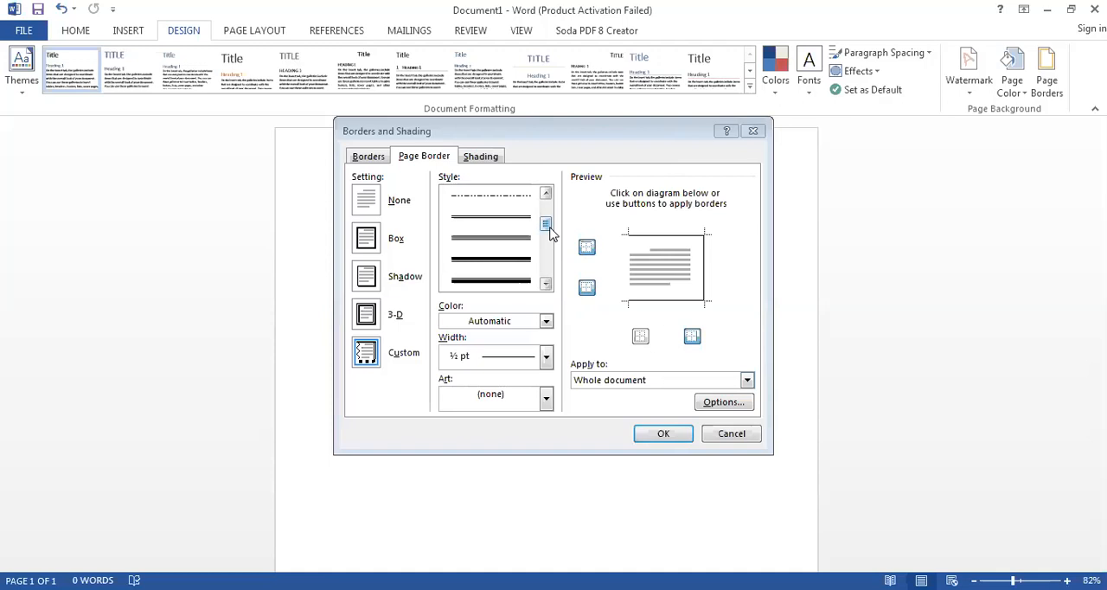
drag(547, 224, 551, 215)
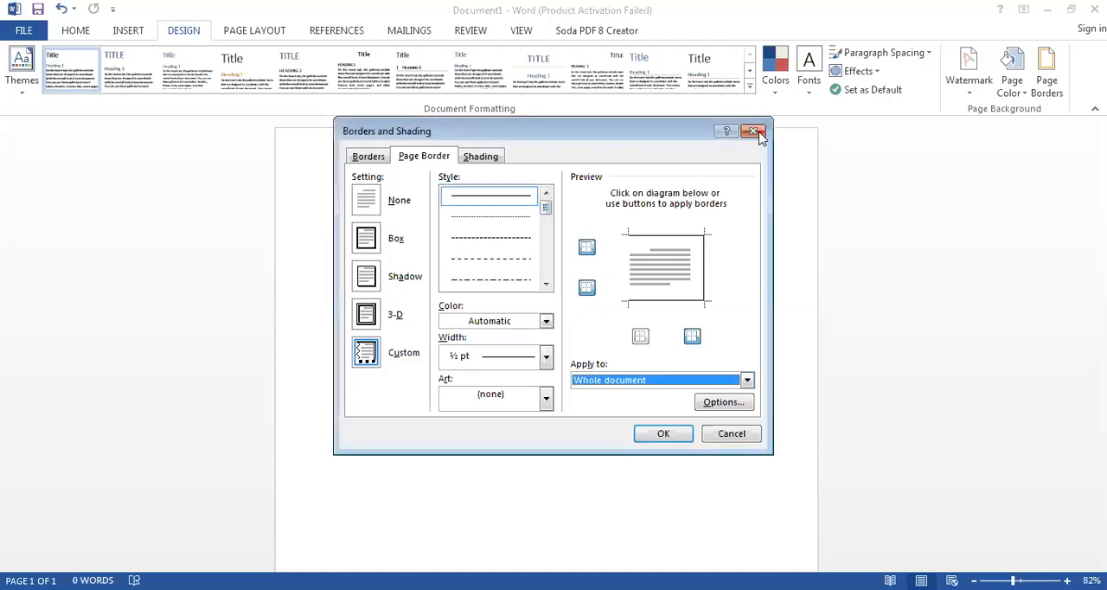
key(Escape)
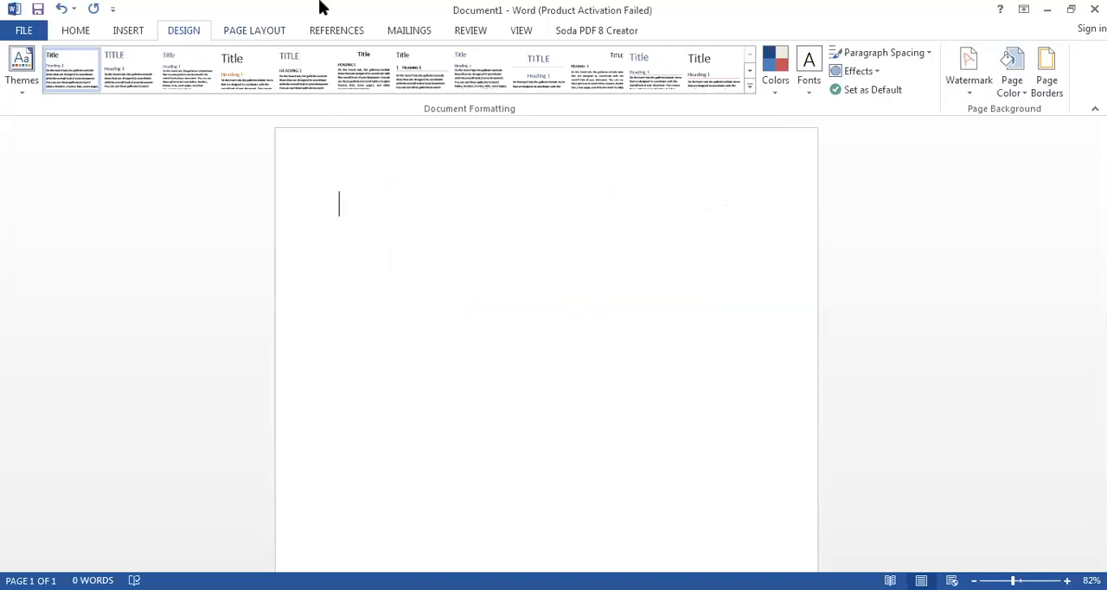
- Set up a custom page border on the top, bottom and right sides only, applied to the whole document
click(1038, 74)
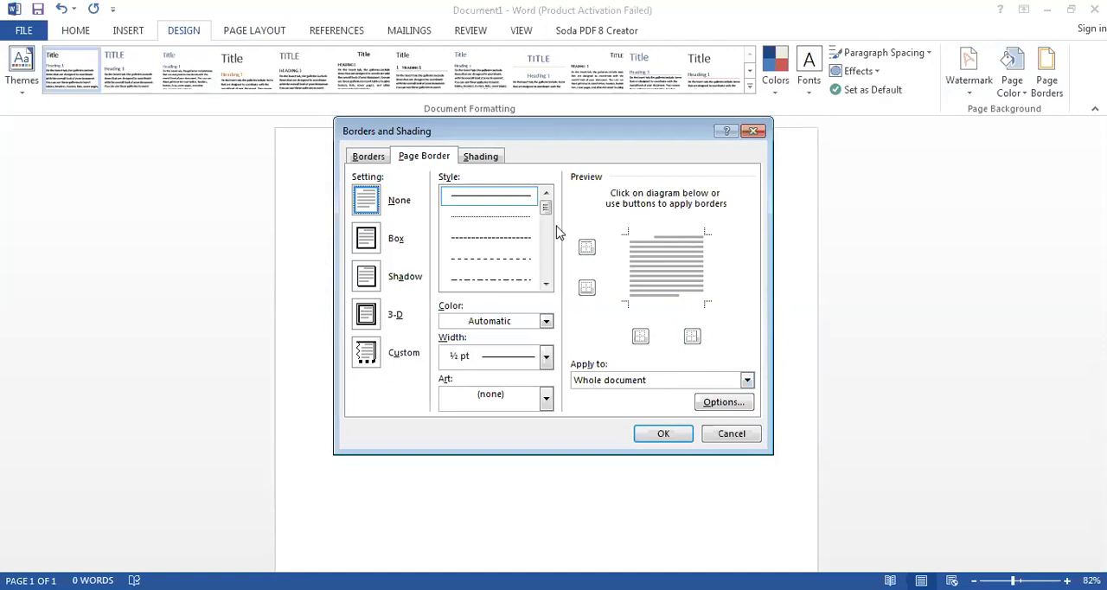
click(586, 247)
click(586, 287)
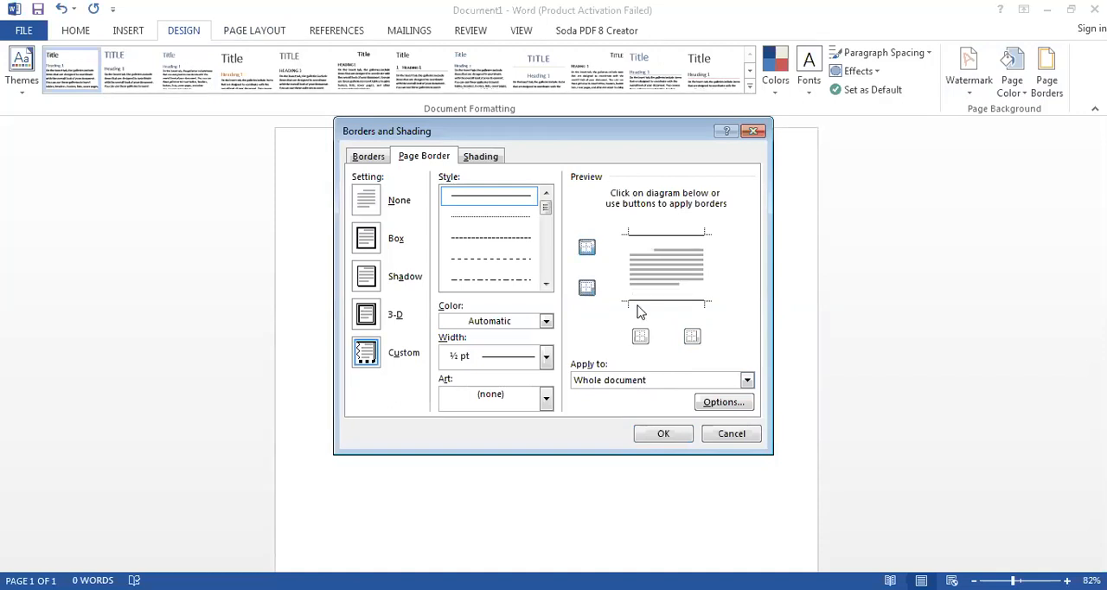
click(694, 339)
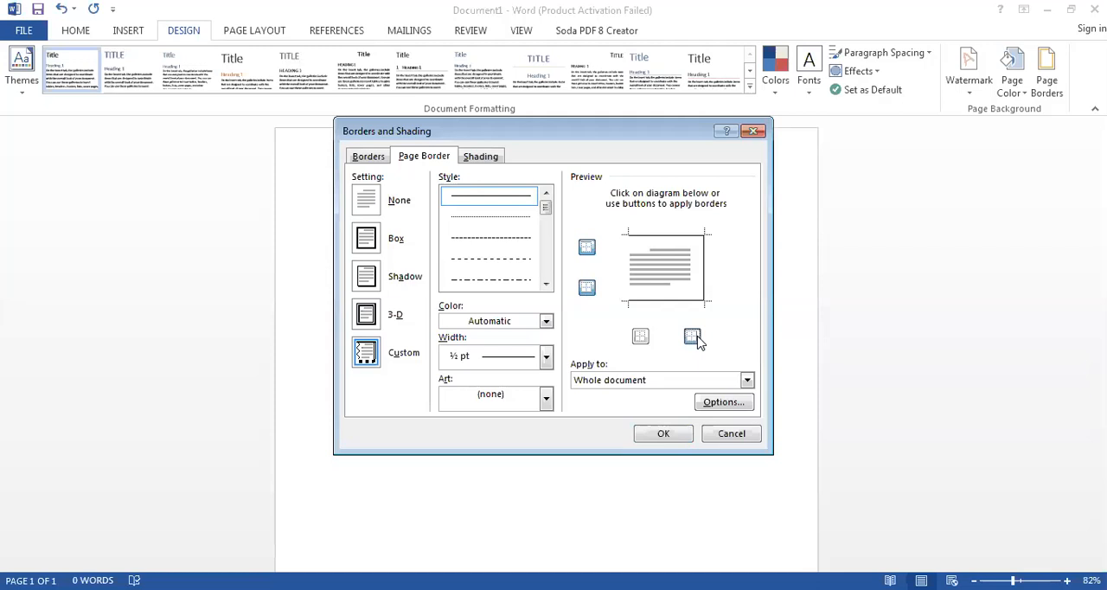
click(640, 338)
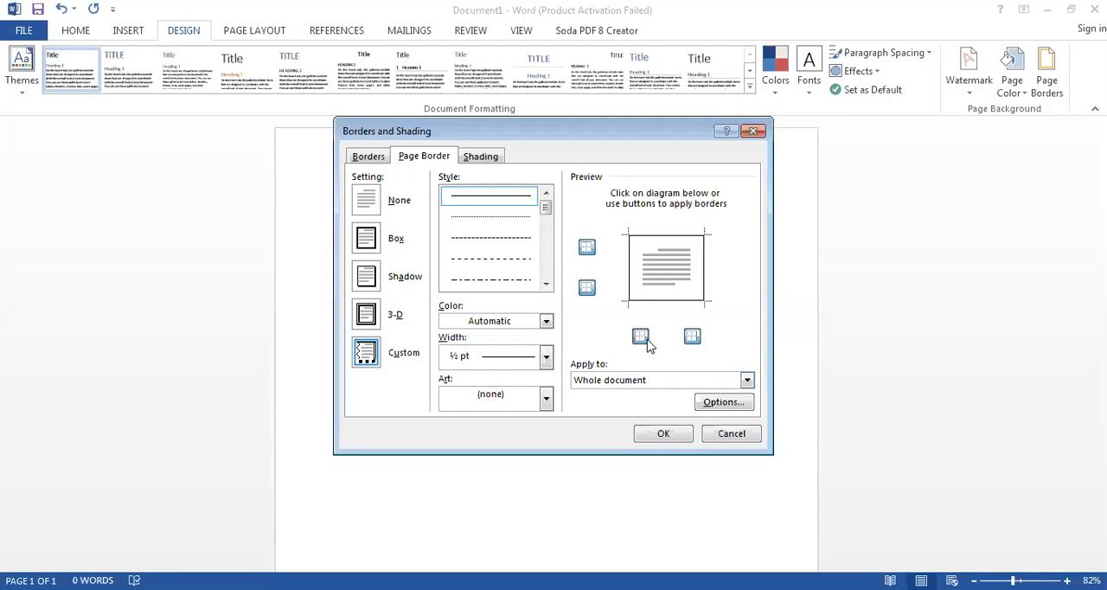
click(644, 342)
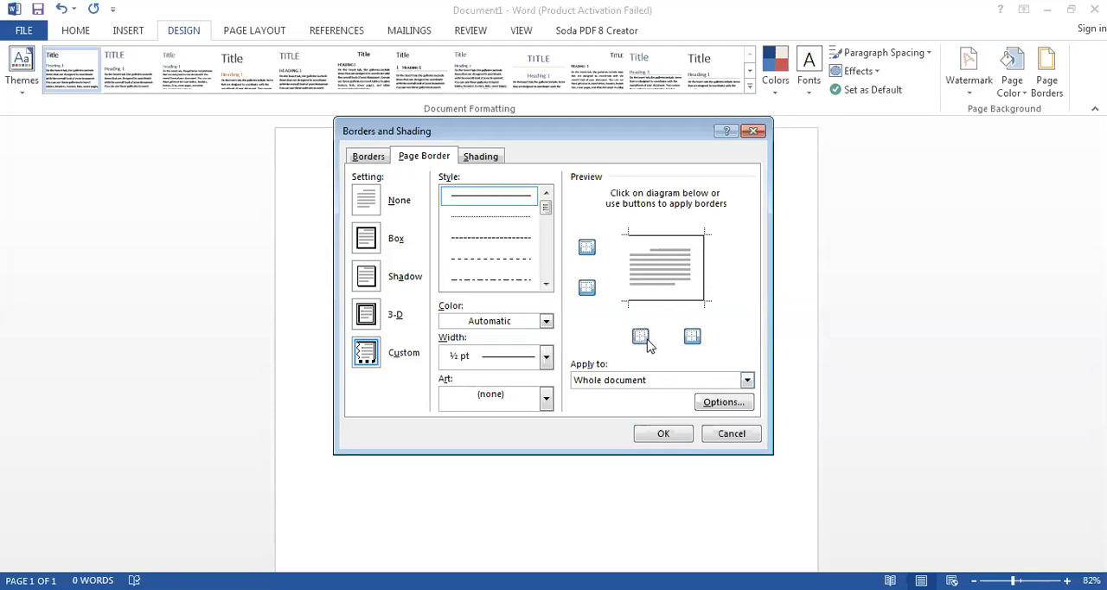
click(657, 383)
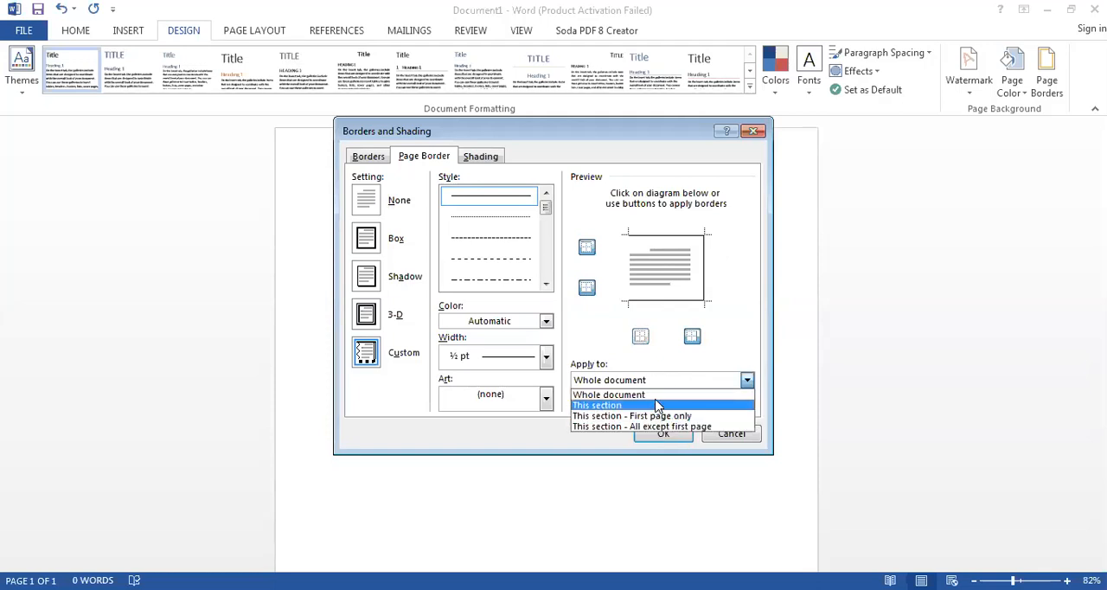
click(654, 396)
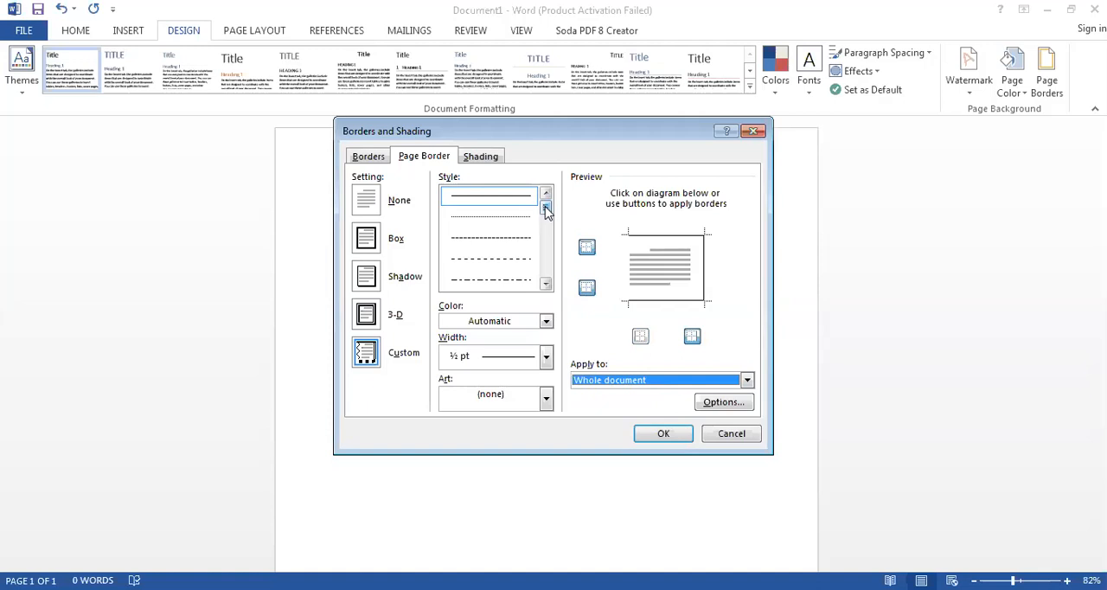
- Choose the double wavy line style for the page border and check which widths it offers
drag(545, 211, 543, 266)
click(507, 216)
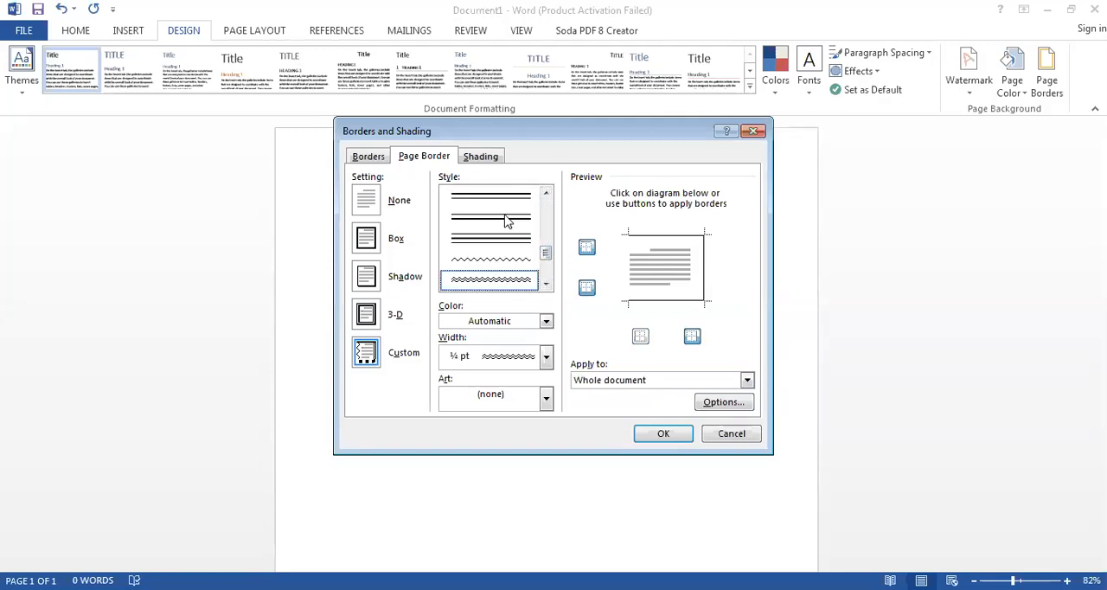
click(546, 360)
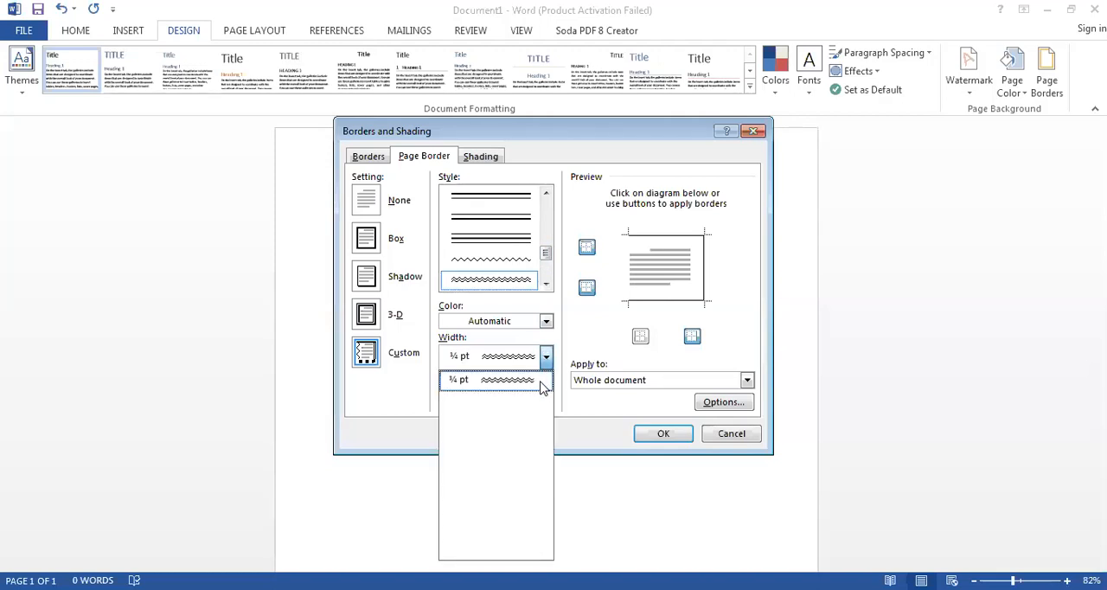
click(546, 361)
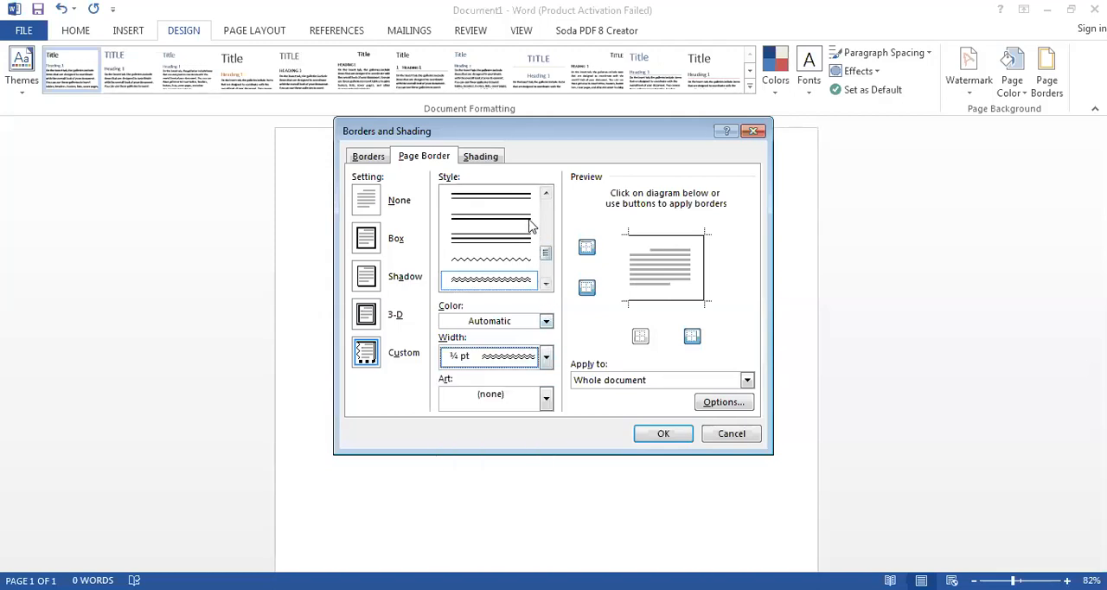
- Switch the page border style to the single solid line and list its available widths
click(546, 193)
click(546, 193)
click(545, 194)
click(545, 194)
click(545, 194)
click(546, 194)
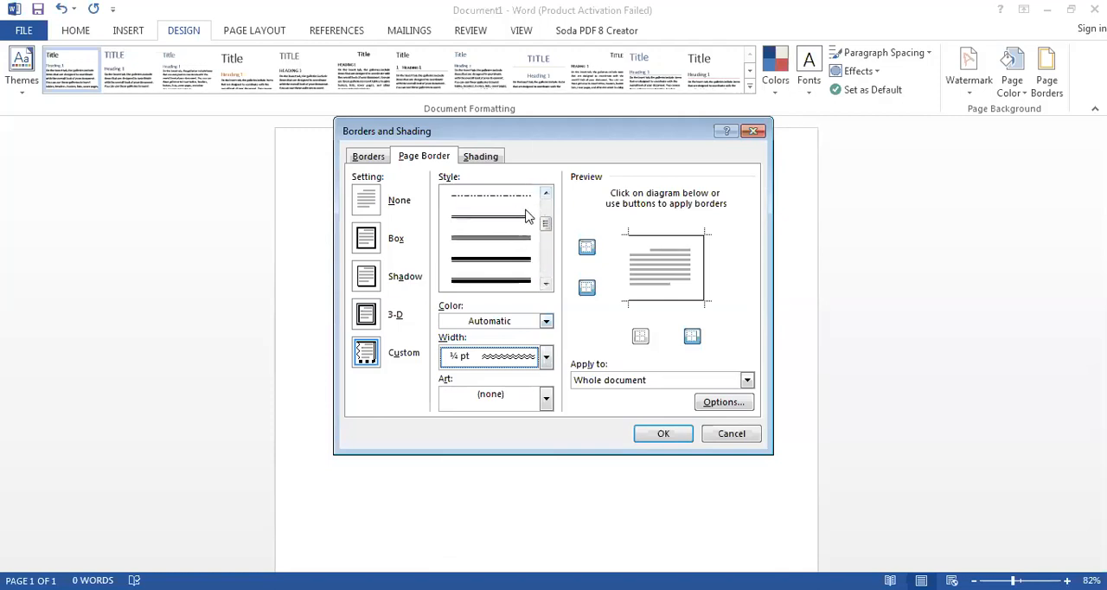
drag(541, 212, 544, 201)
click(534, 199)
click(544, 356)
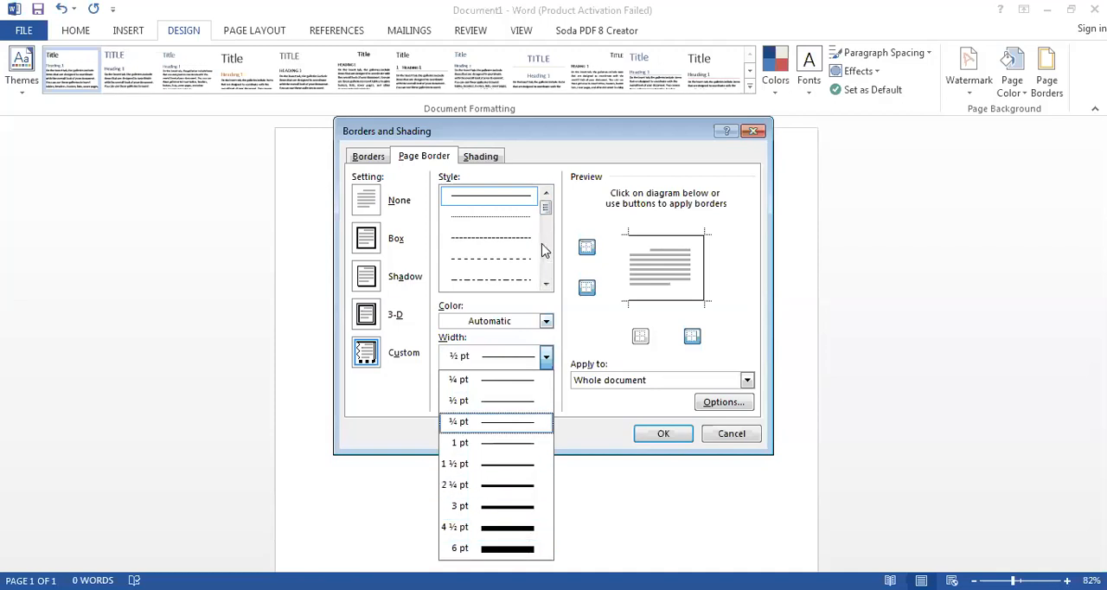
- Try a thick-and-thin line style for the page border and check its width choices
scroll(546, 220, down, 5)
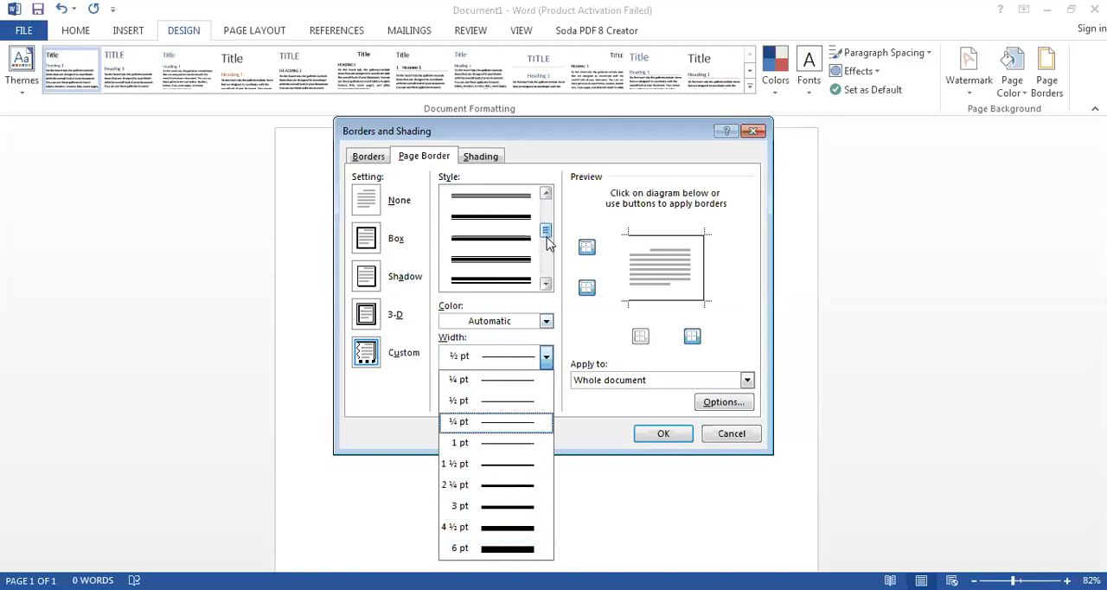
click(529, 248)
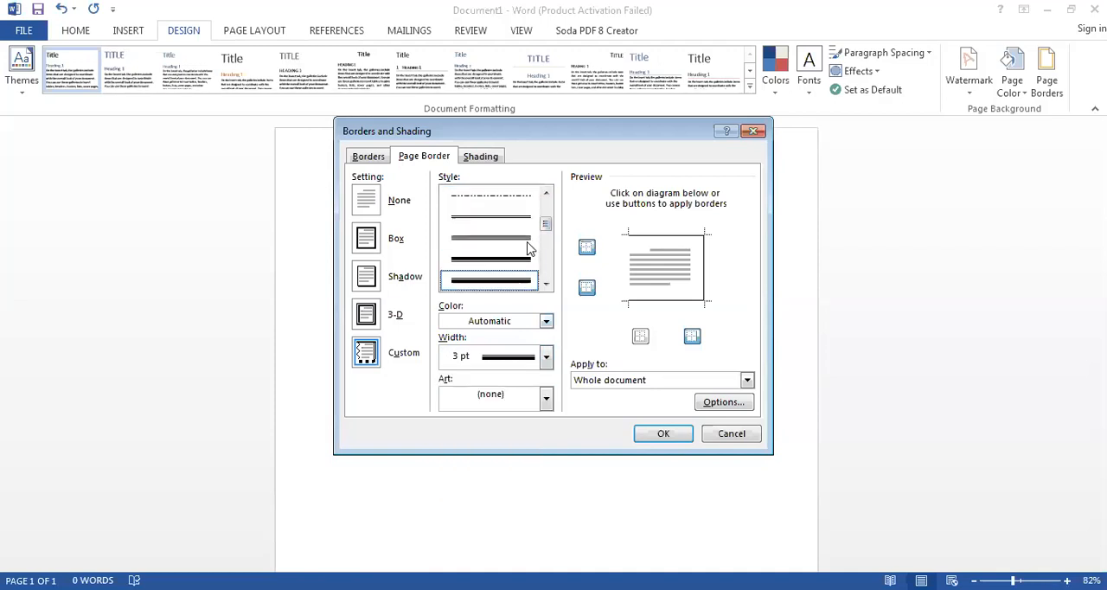
click(546, 357)
click(546, 356)
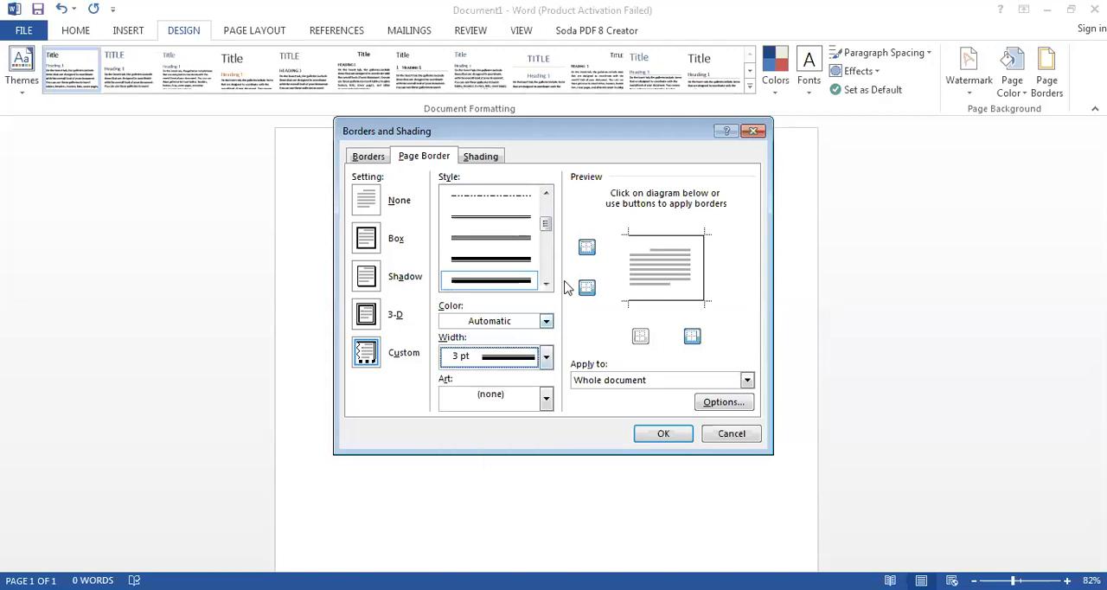
- Set the page border style to the double wavy line and keep the art border at (none)
drag(548, 226, 551, 264)
click(518, 279)
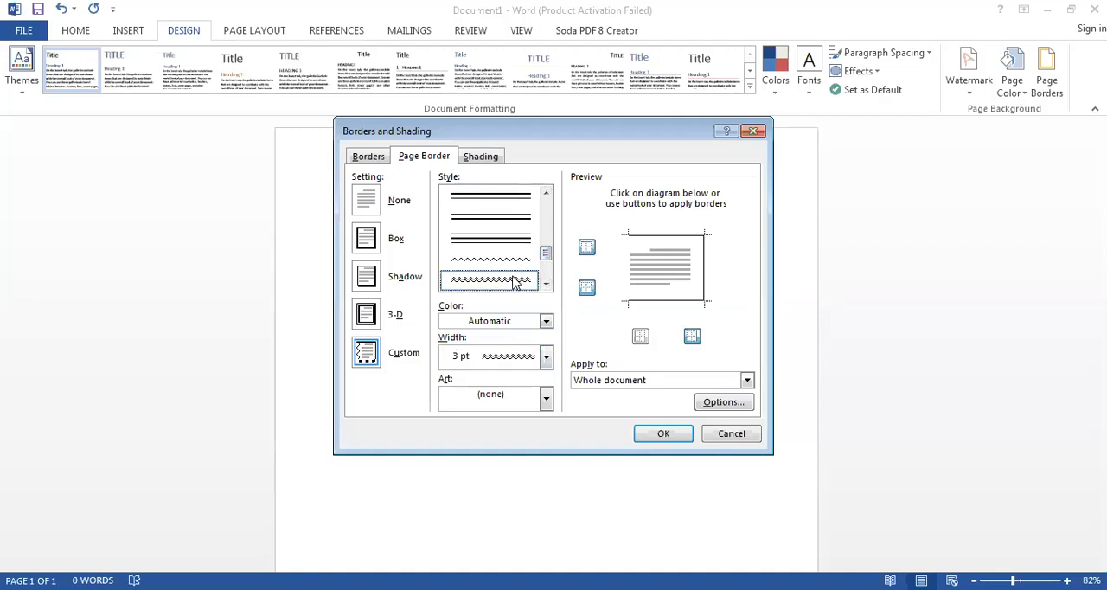
click(528, 396)
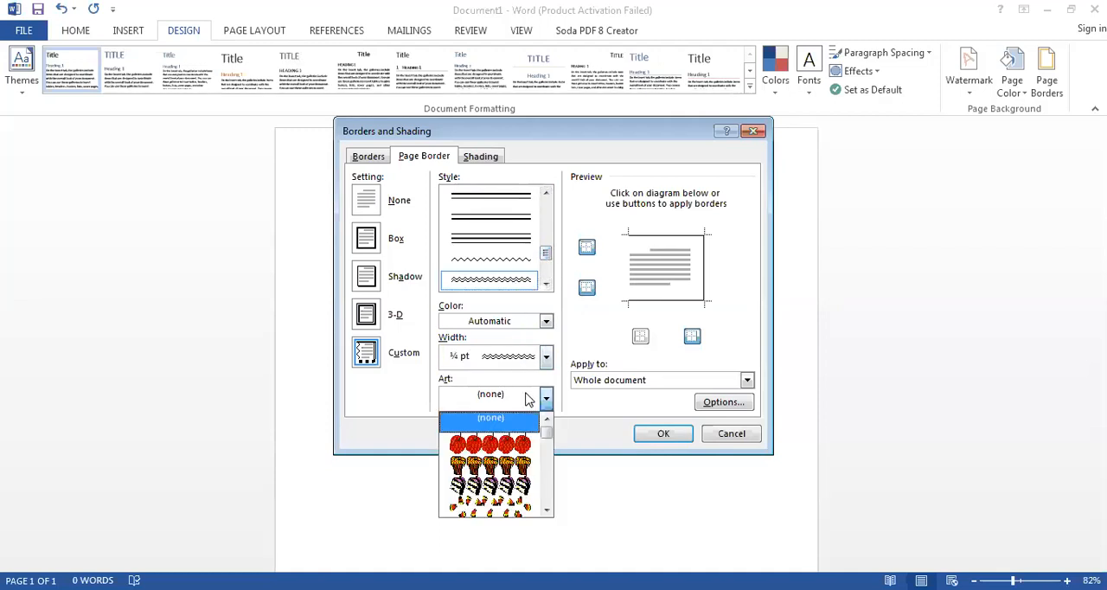
mouse_move(548, 432)
mouse_down()
mouse_move(549, 443)
mouse_move(547, 432)
mouse_up()
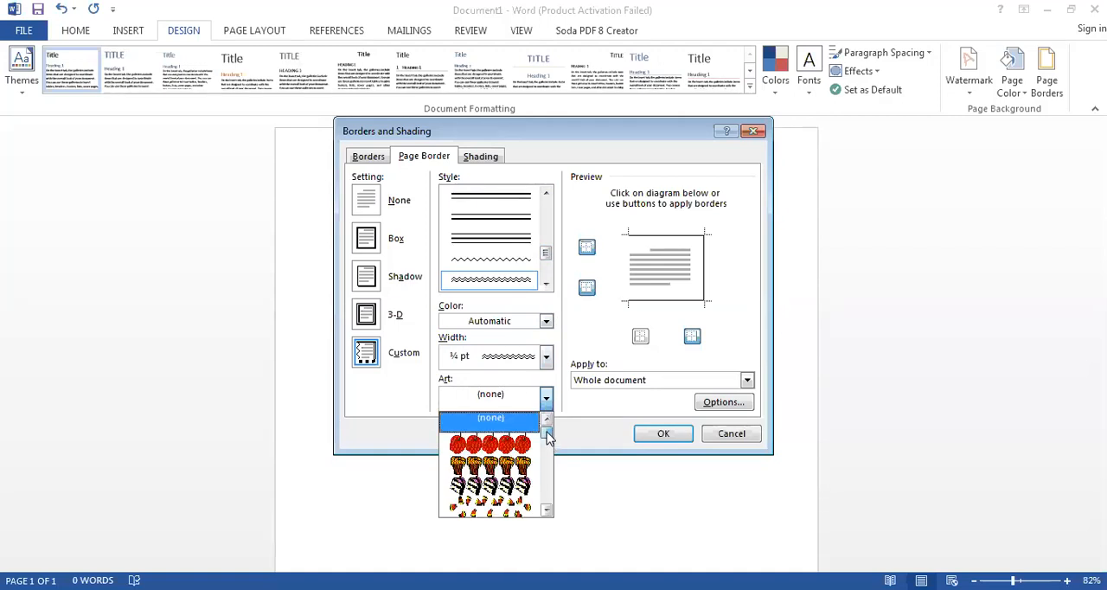
click(545, 193)
click(531, 202)
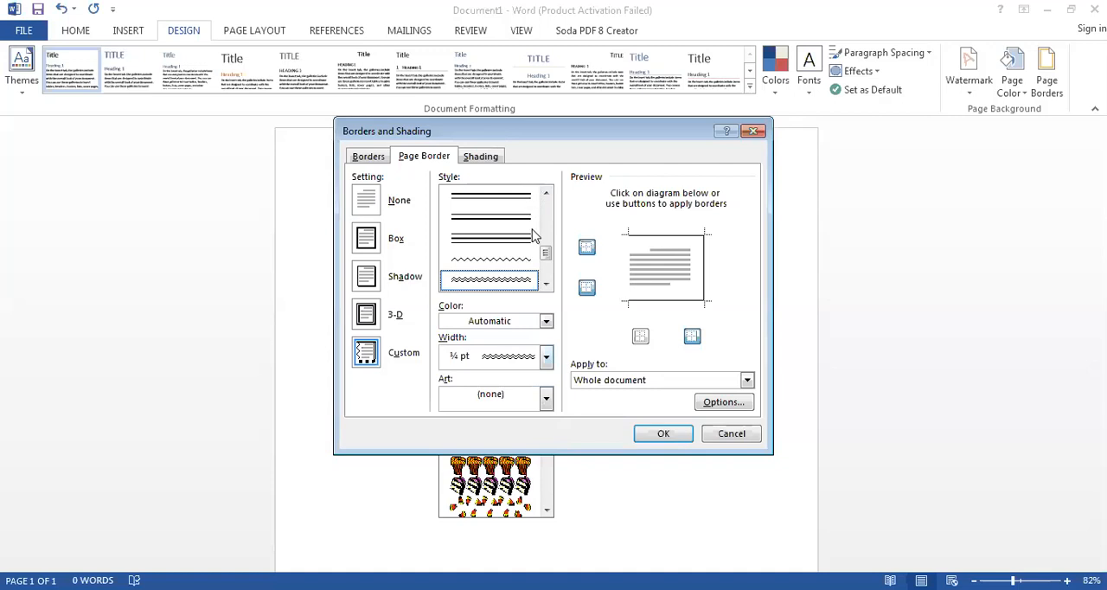
click(547, 397)
drag(548, 434, 546, 399)
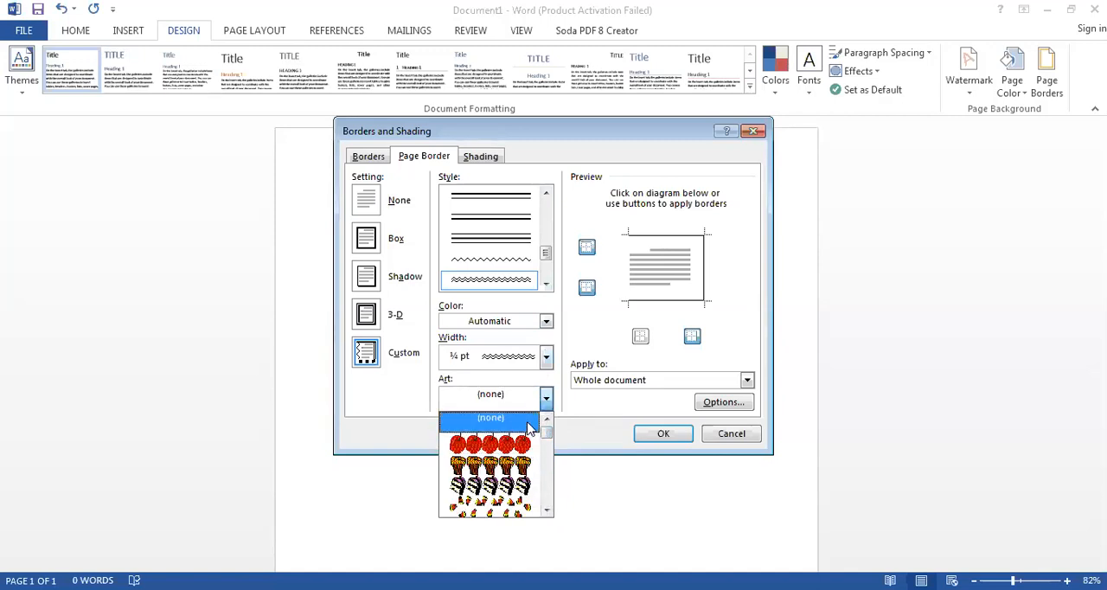
click(527, 421)
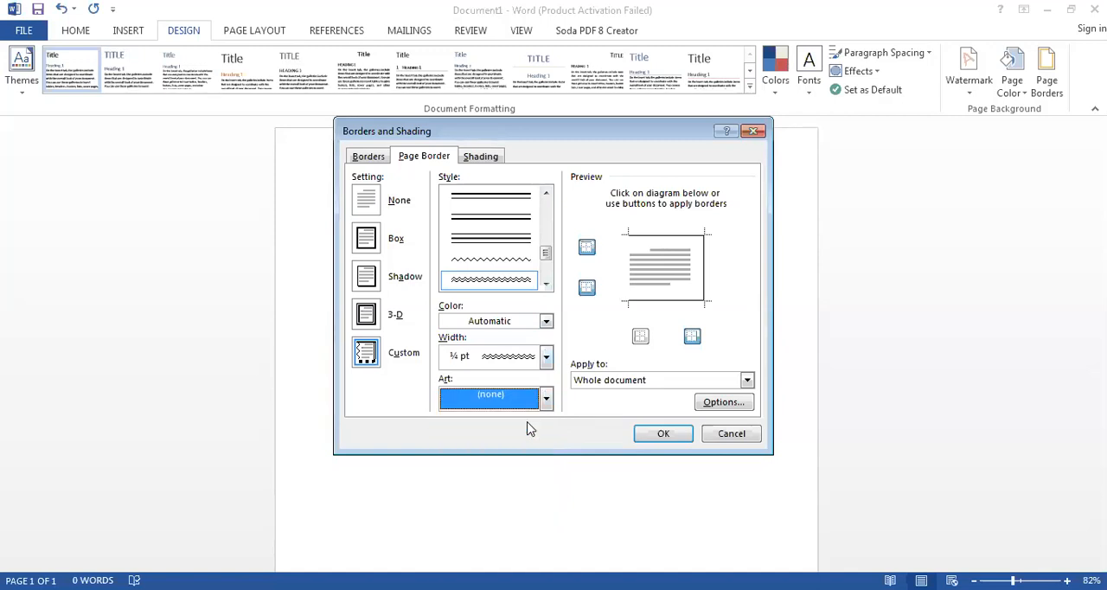
- Try the Box and Shadow settings for the page border, and choose the 3-D setting
click(381, 250)
click(376, 292)
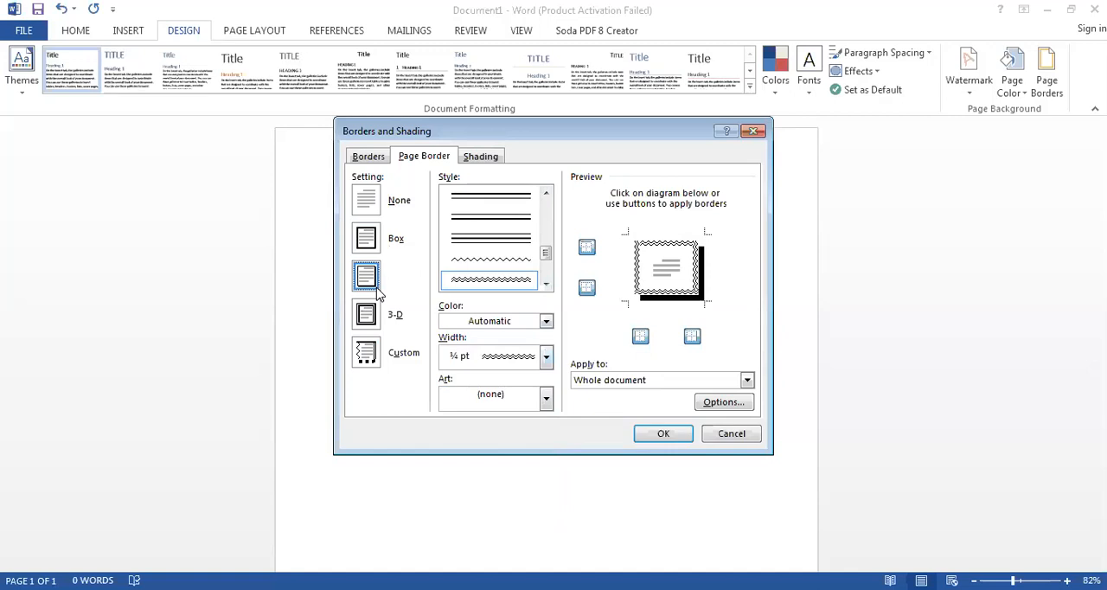
click(371, 316)
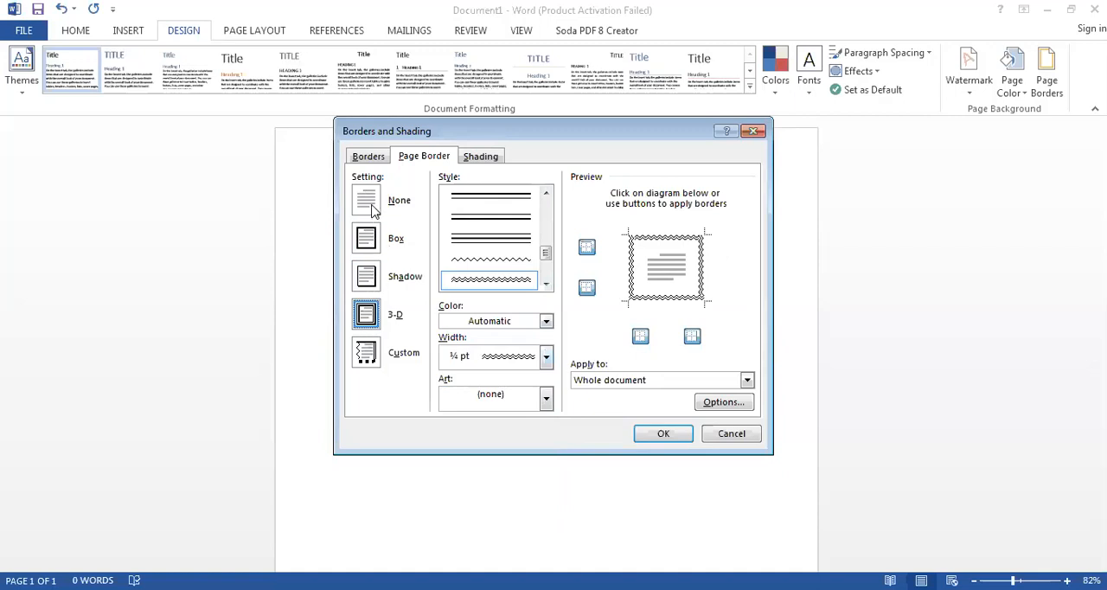
- Choose the Box setting for the double wavy page border, apply it to the whole document and inspect it on the page
click(372, 235)
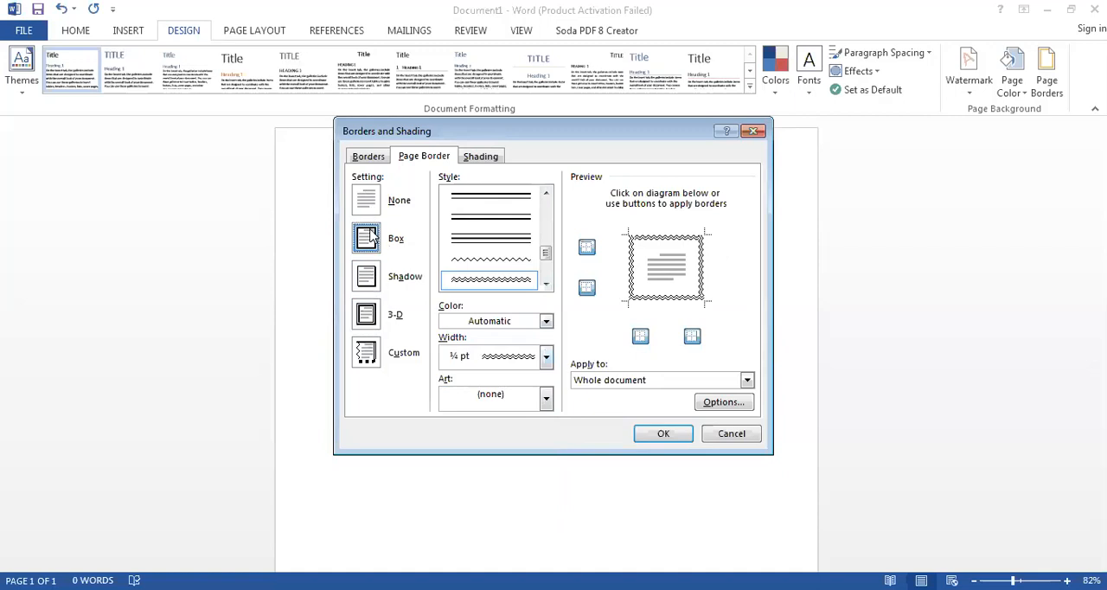
click(653, 433)
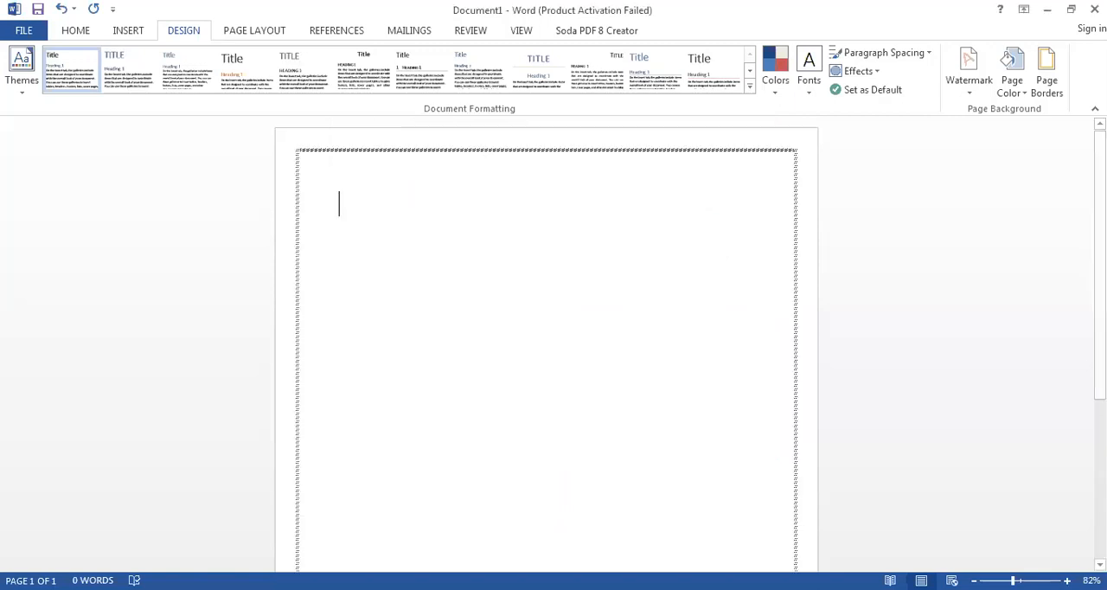
scroll(546, 345, up, 8)
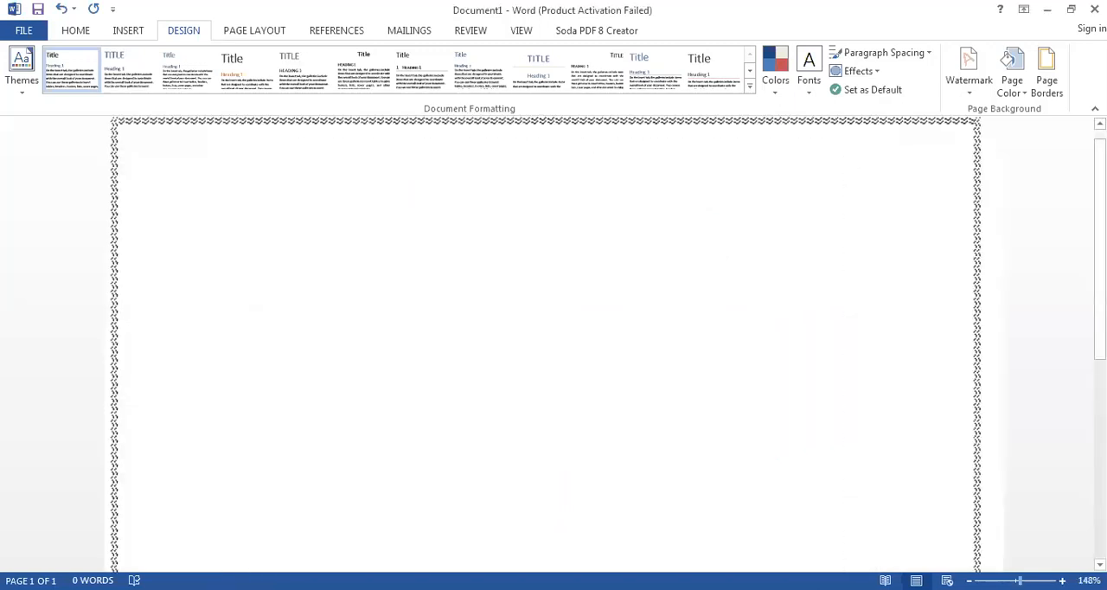
scroll(547, 345, down, 6)
scroll(546, 346, down, 3)
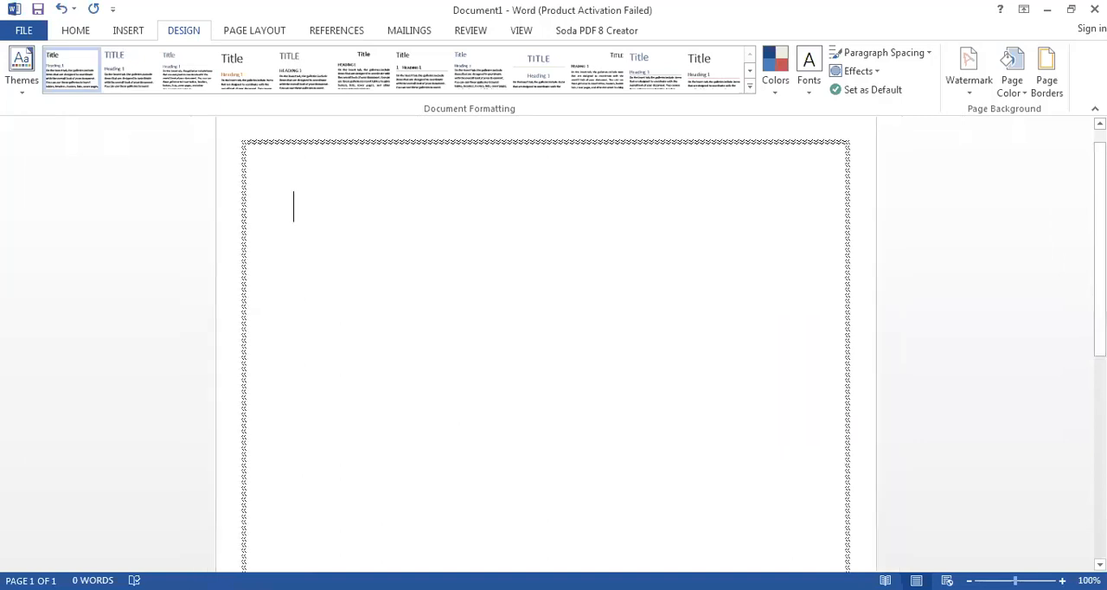
scroll(547, 346, down, 1)
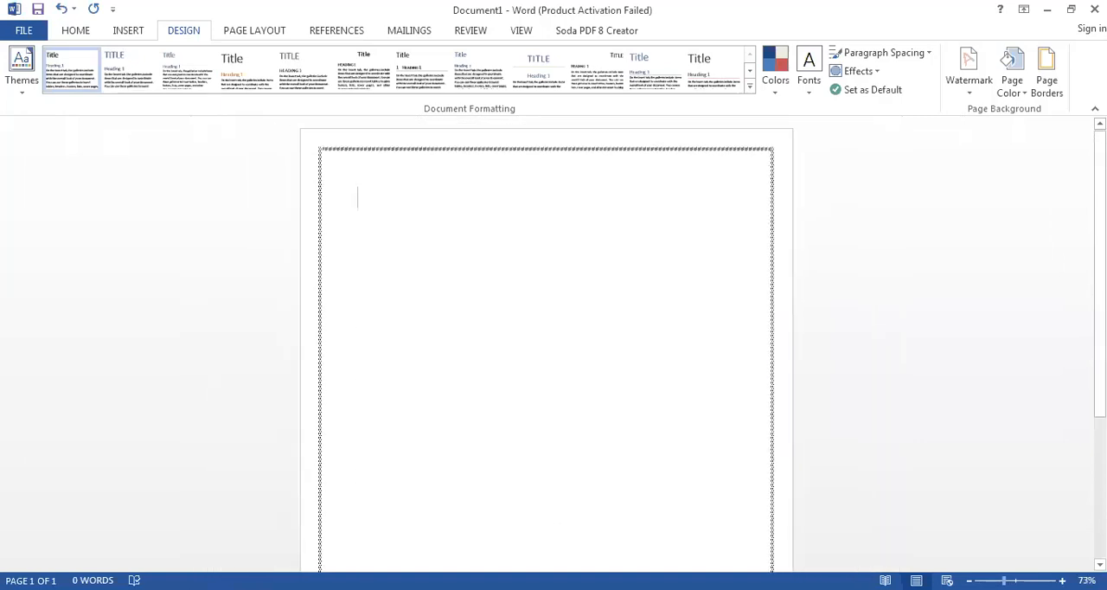
- Remove the left side of the double wavy page border and apply the change to the whole document
click(1048, 92)
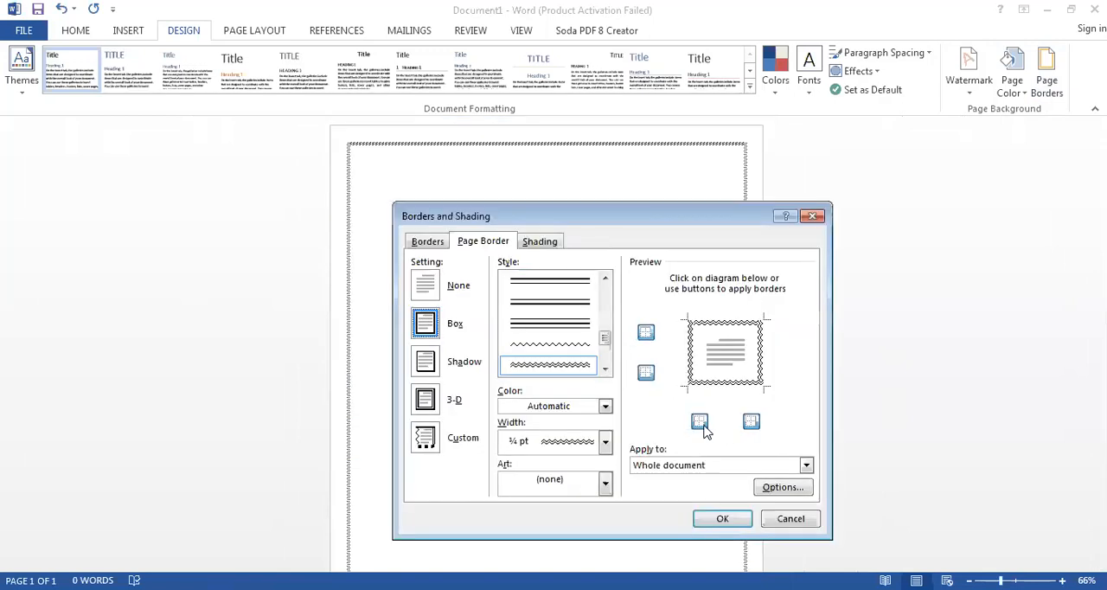
click(700, 421)
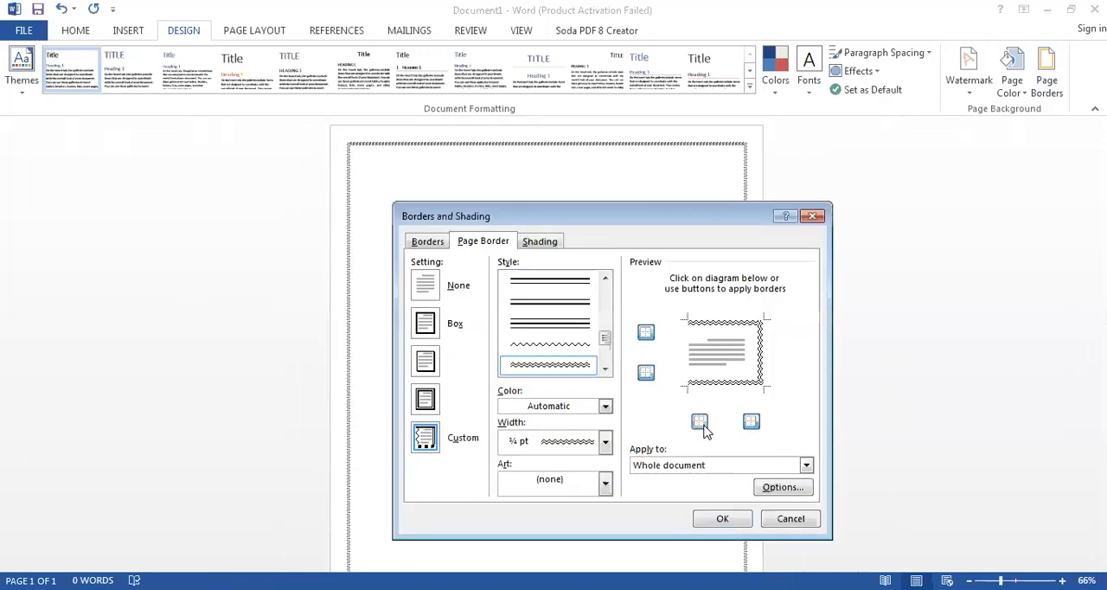
click(718, 518)
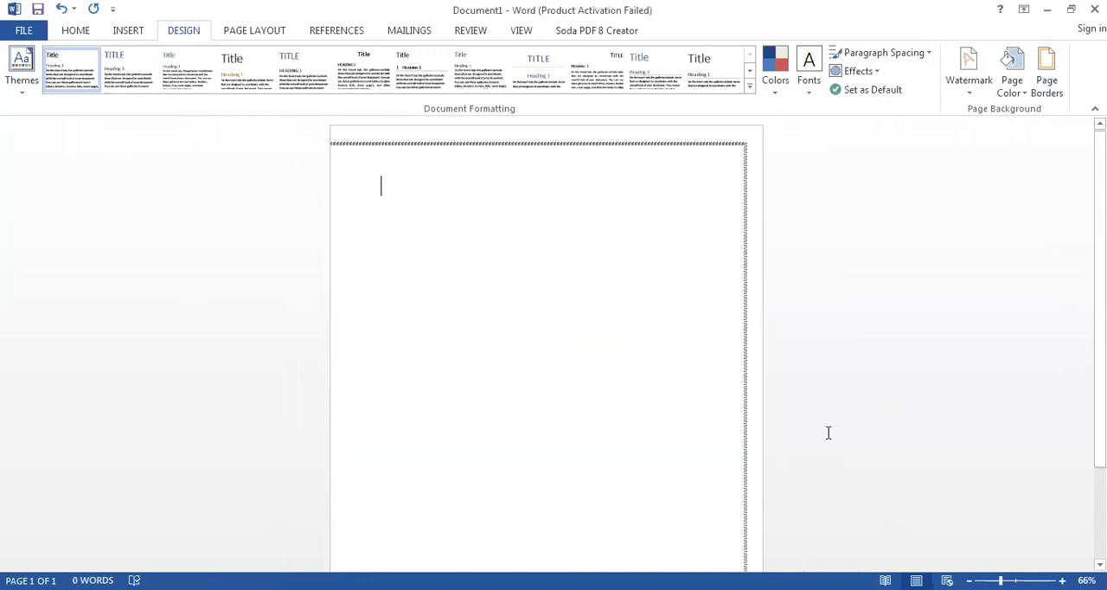
- Examine which sides of the page carry the wavy border from the page's top edge to its bottom edge
scroll(827, 432, down, 1)
scroll(537, 346, down, 4)
scroll(538, 346, up, 5)
scroll(538, 346, down, 1)
scroll(538, 346, down, 3)
scroll(537, 346, up, 4)
scroll(538, 346, down, 1)
scroll(538, 346, down, 3)
scroll(538, 346, up, 4)
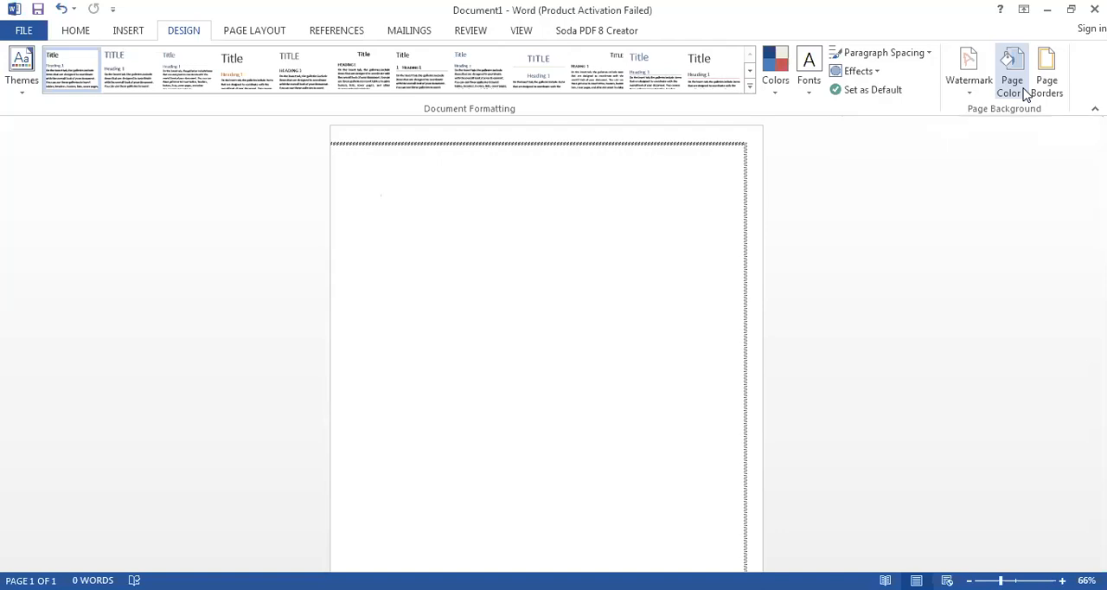
- Fill the page background with a one-color horizontal gradient, using the variant with dark outer edges and a light middle, and inspect it
click(1012, 82)
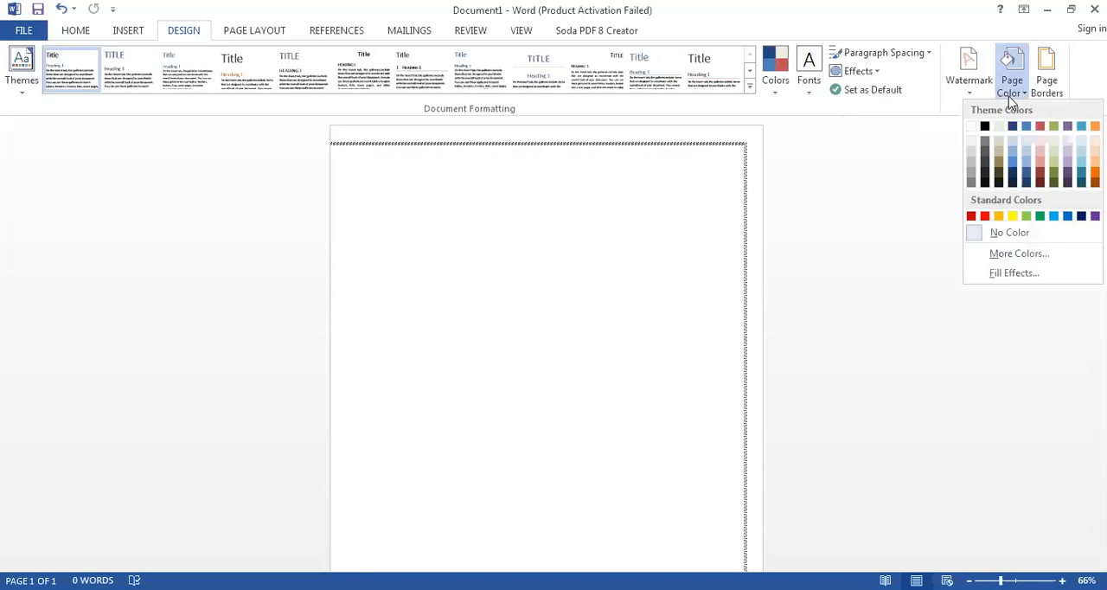
click(445, 160)
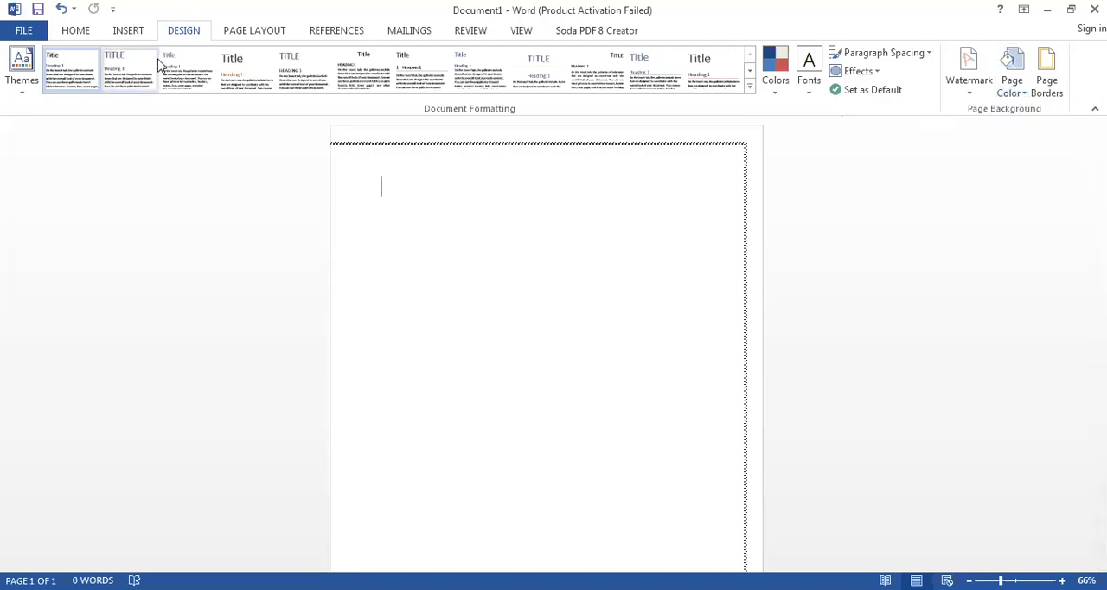
click(1018, 99)
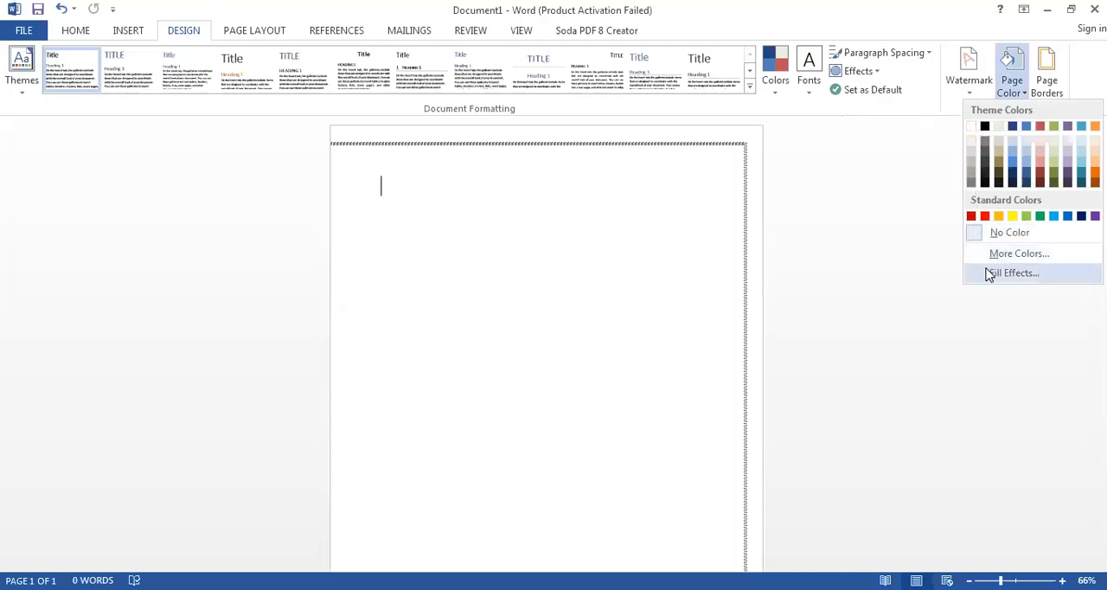
click(989, 273)
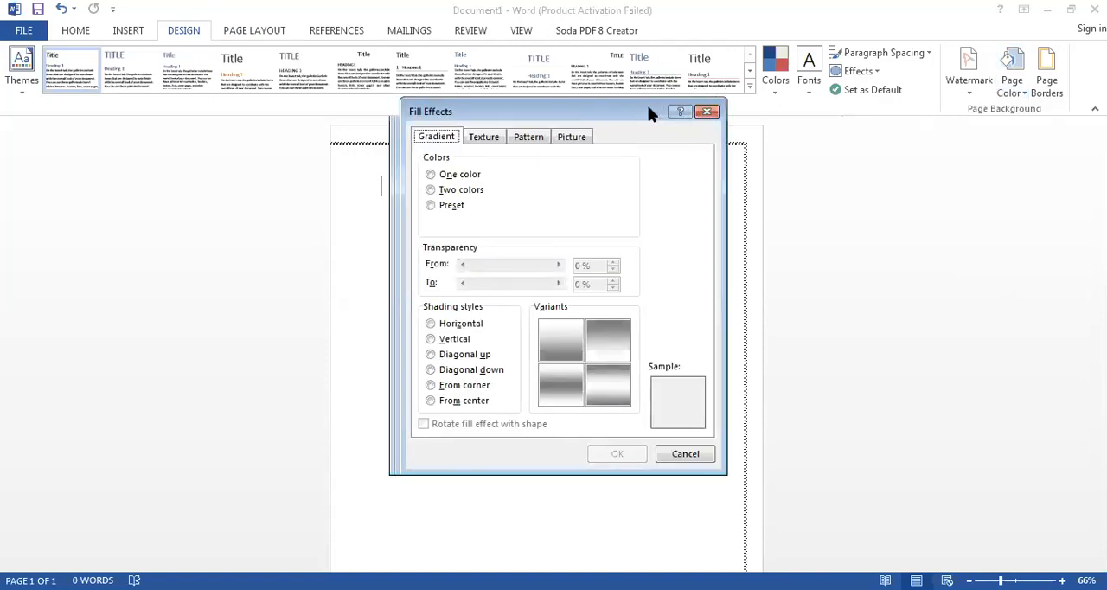
drag(649, 109, 785, 13)
click(747, 276)
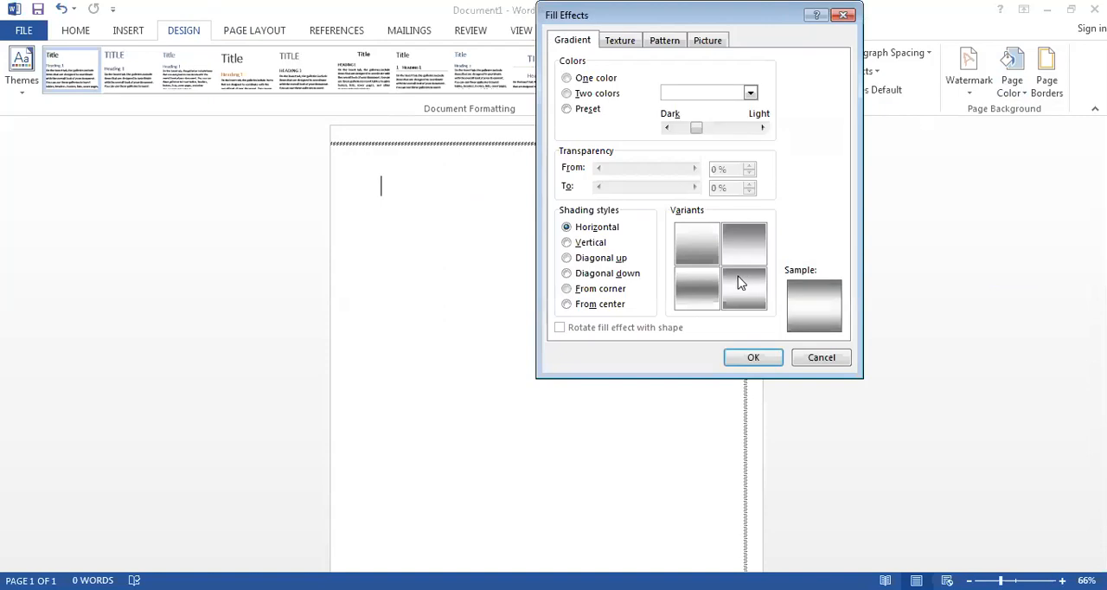
click(760, 358)
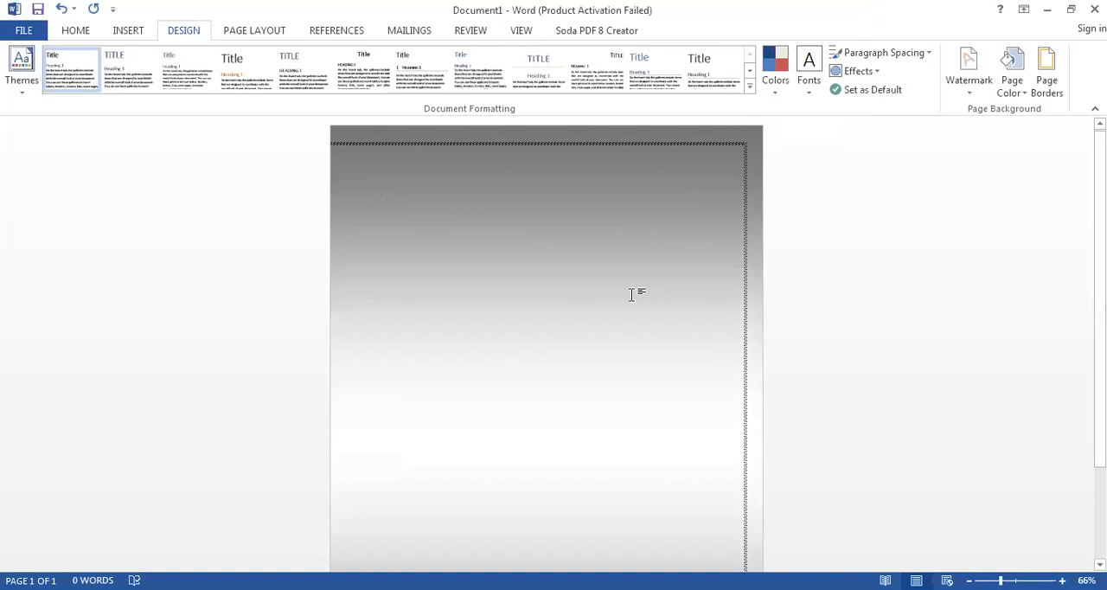
drag(1099, 179, 1098, 256)
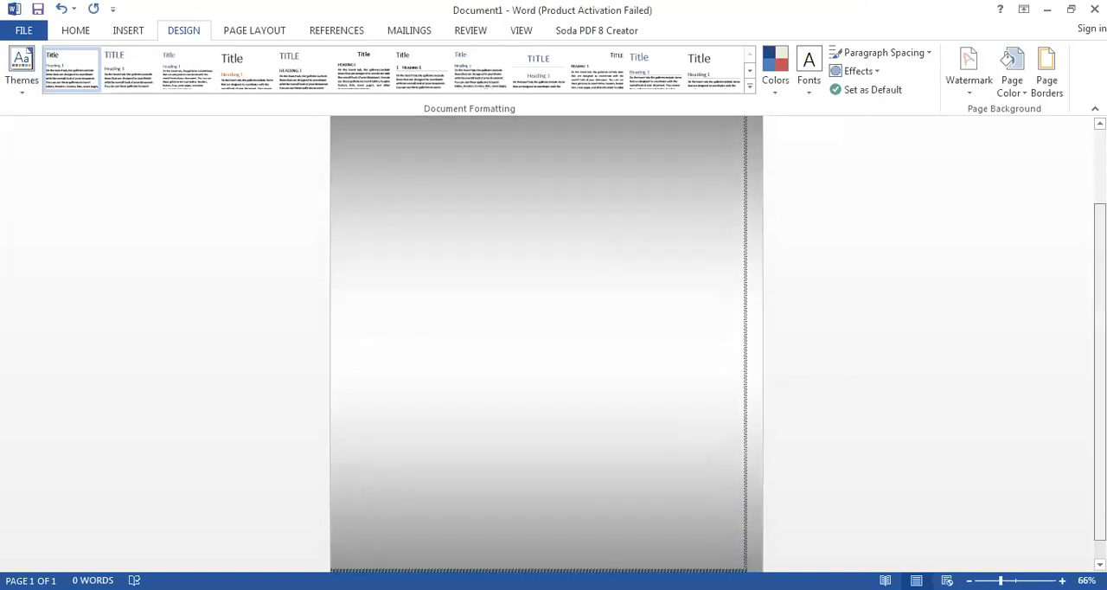
scroll(546, 343, up, 2)
scroll(547, 344, down, 3)
scroll(546, 344, up, 3)
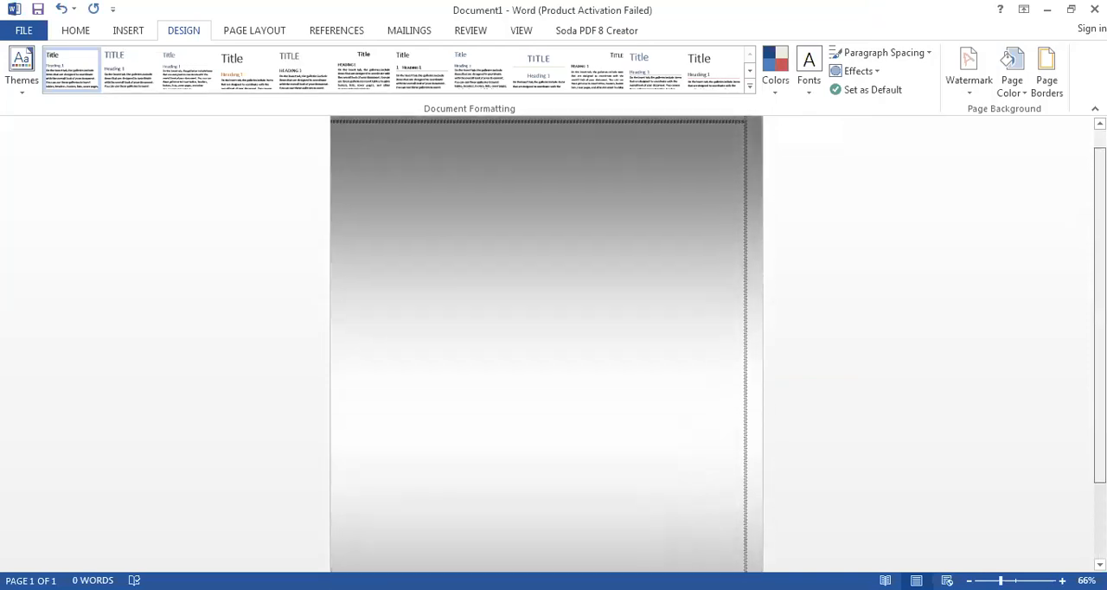
- Replace the page's gradient with a texture fill, trying Green marble and Recycled paper before applying the brown marble texture
click(1020, 92)
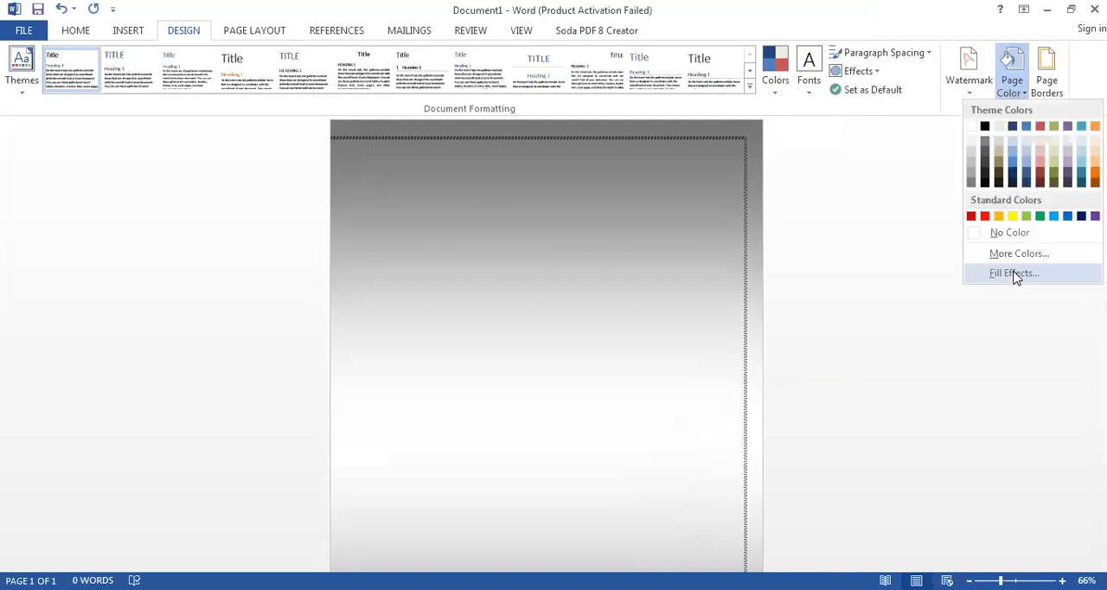
click(1016, 275)
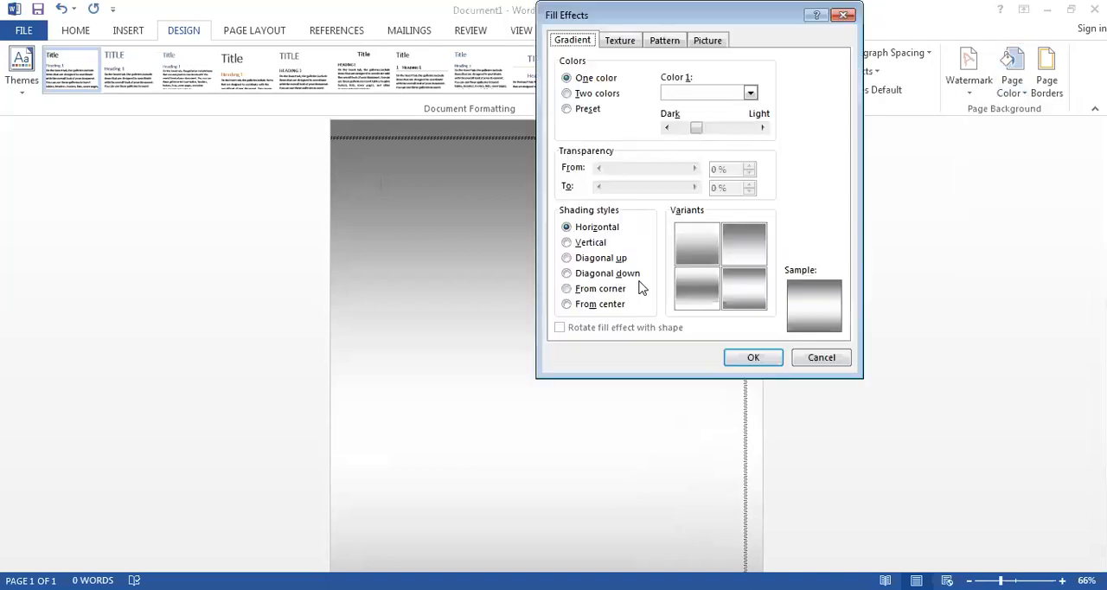
mouse_move(696, 130)
mouse_down()
mouse_move(749, 129)
mouse_move(681, 130)
mouse_up()
click(628, 37)
click(594, 154)
click(581, 192)
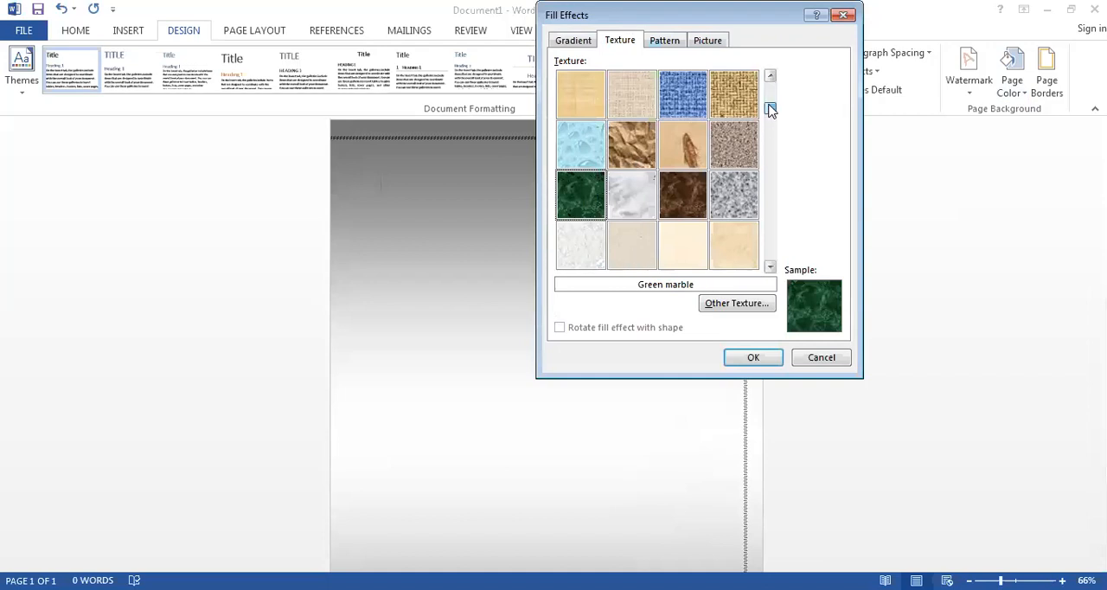
click(640, 262)
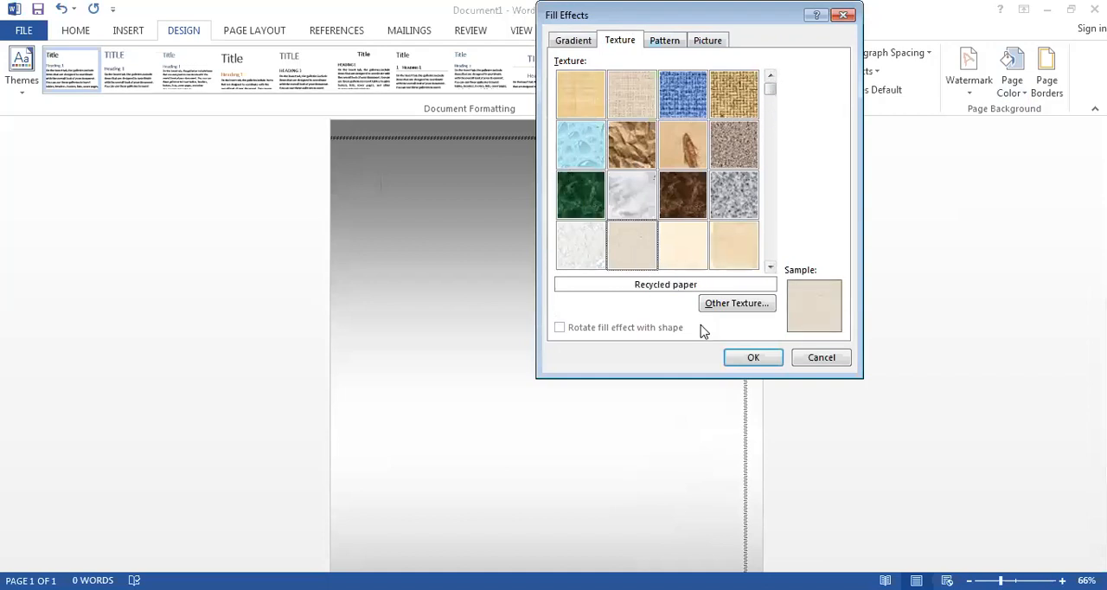
click(685, 196)
click(748, 358)
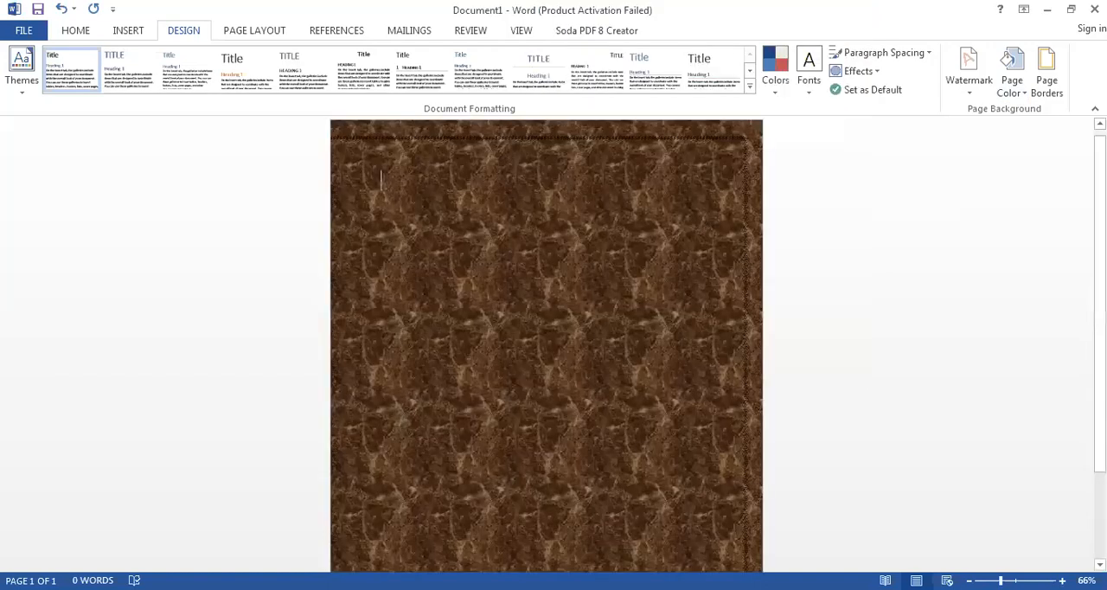
- Write "HEY everyone" on the first line of the page, clearing the trial letters "hghg"
text(hghg)
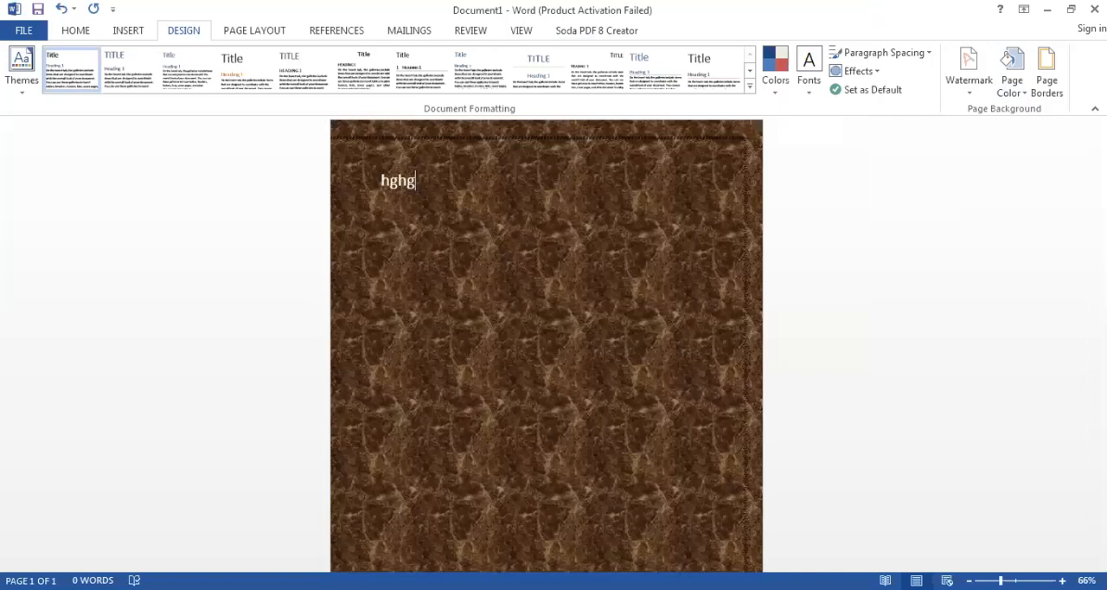
key(BackSpace)
key(BackSpace)
key(BackSpace)
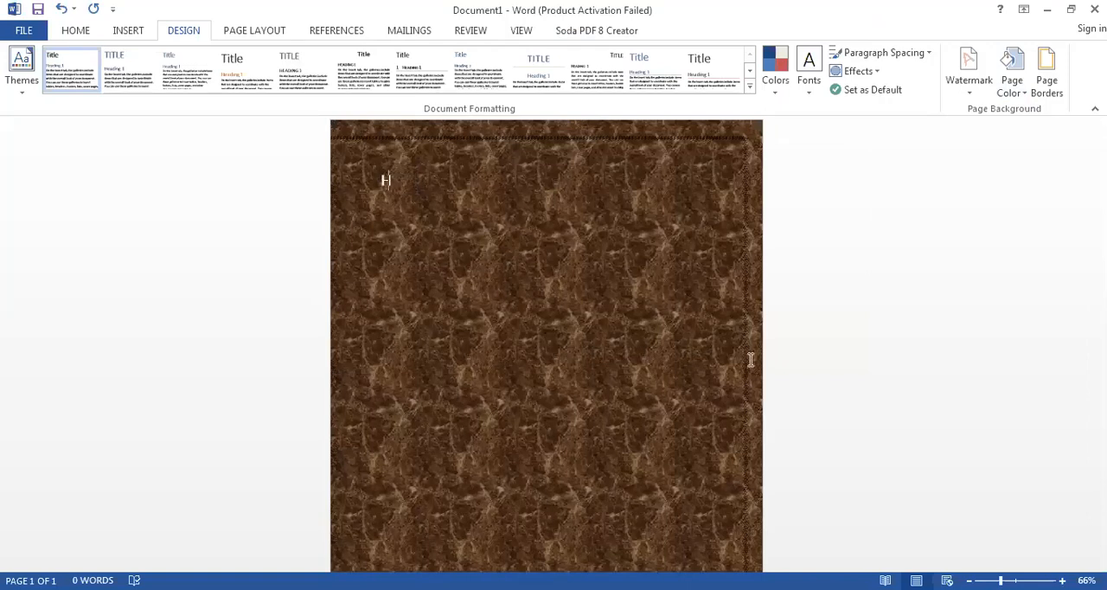
text(EY)
text(everyone)
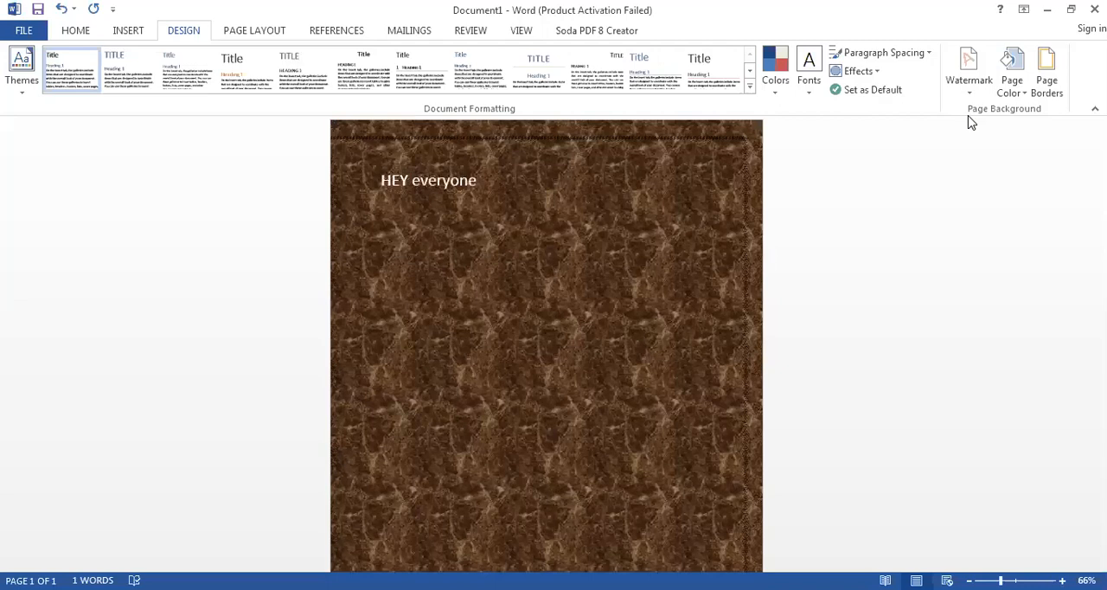
- Change the page color to the lightest gray theme shade directly below white
click(1018, 89)
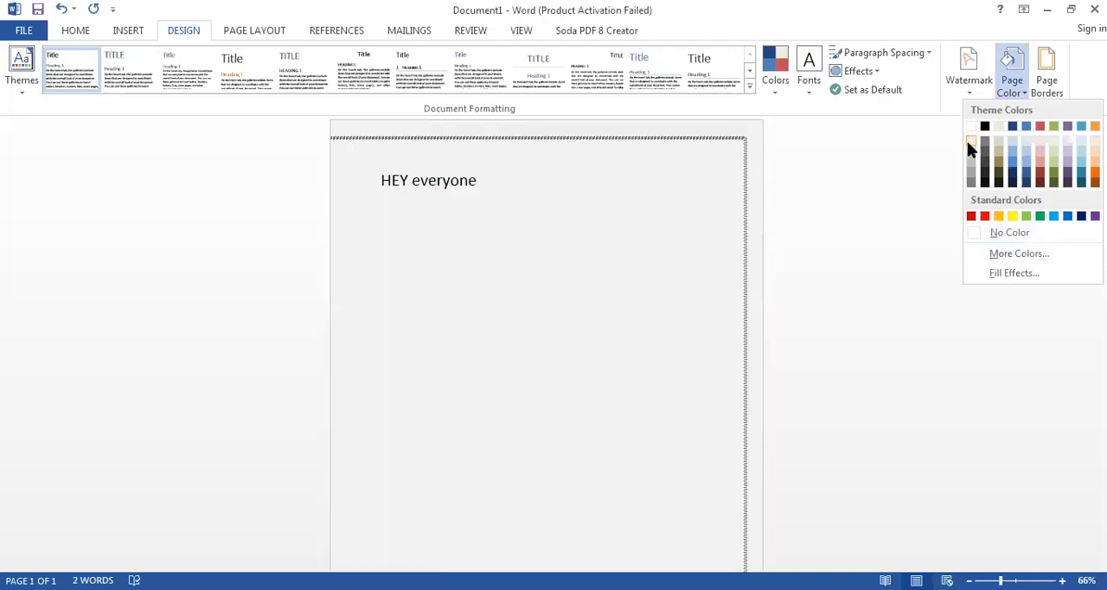
click(696, 285)
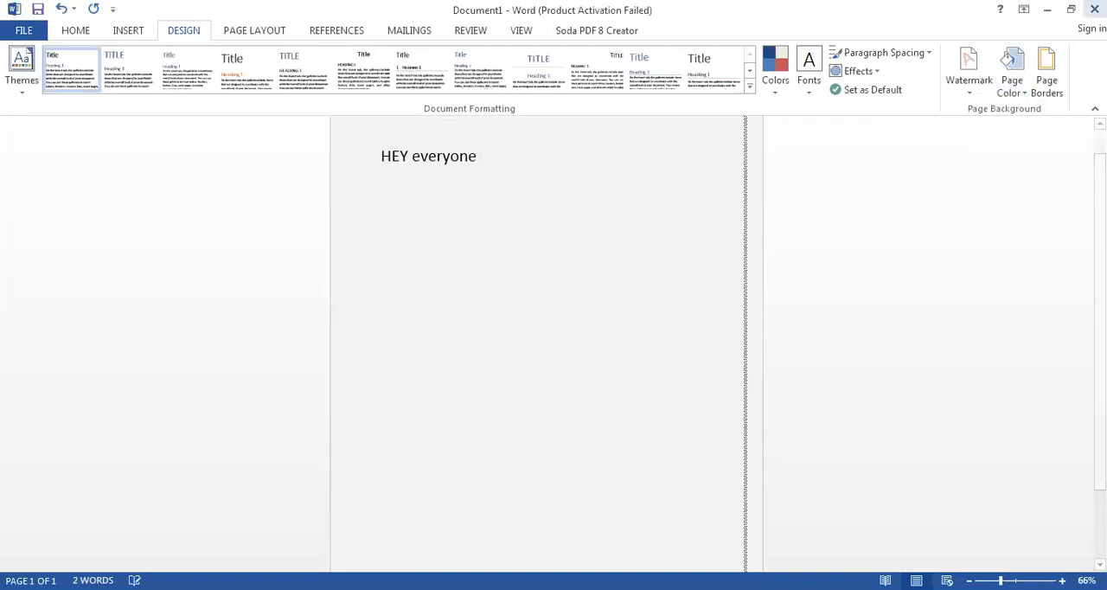
- Look through the built-in watermark designs, from the Confidential group down to the Urgent group
click(966, 81)
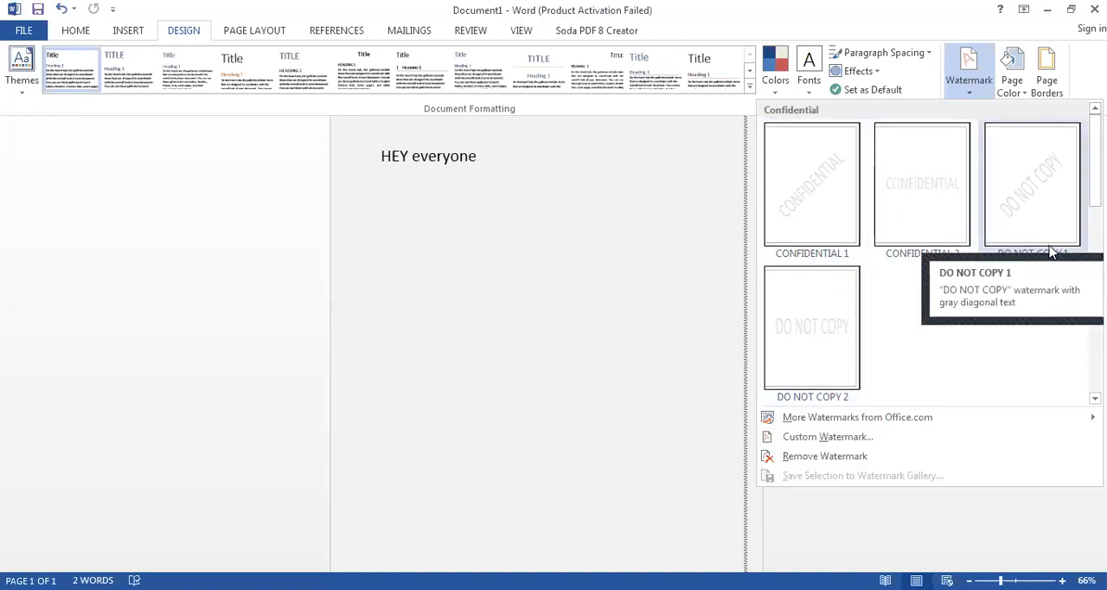
click(546, 119)
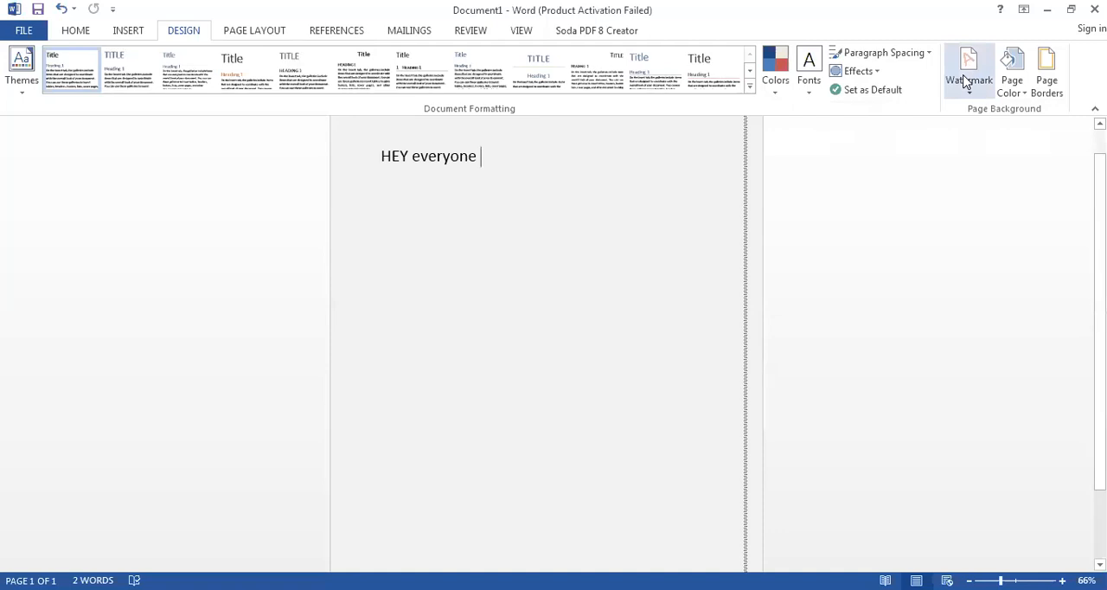
right_click(965, 81)
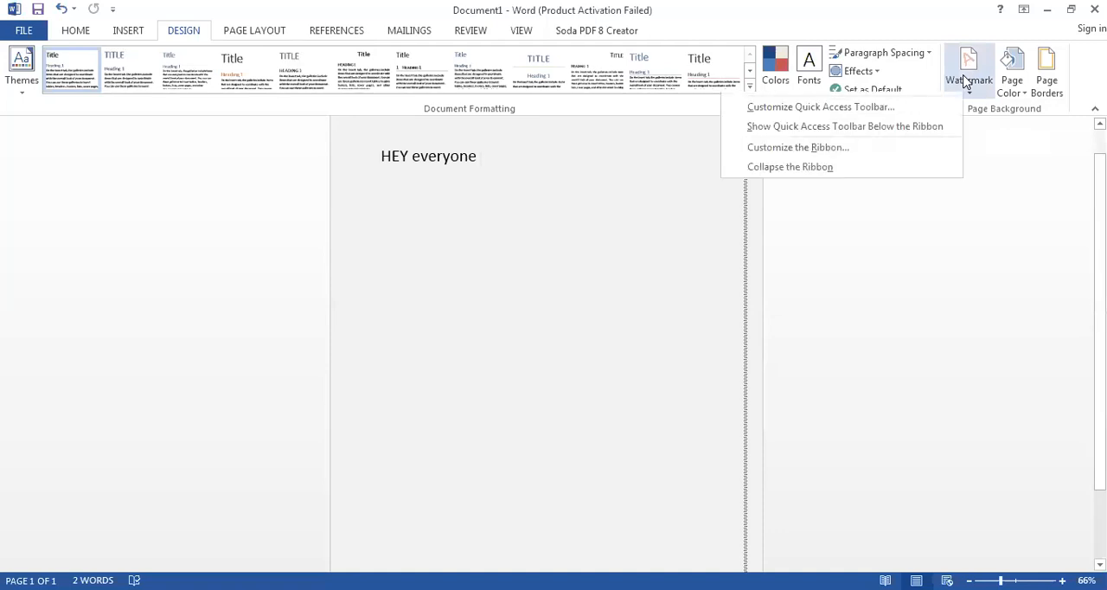
click(966, 78)
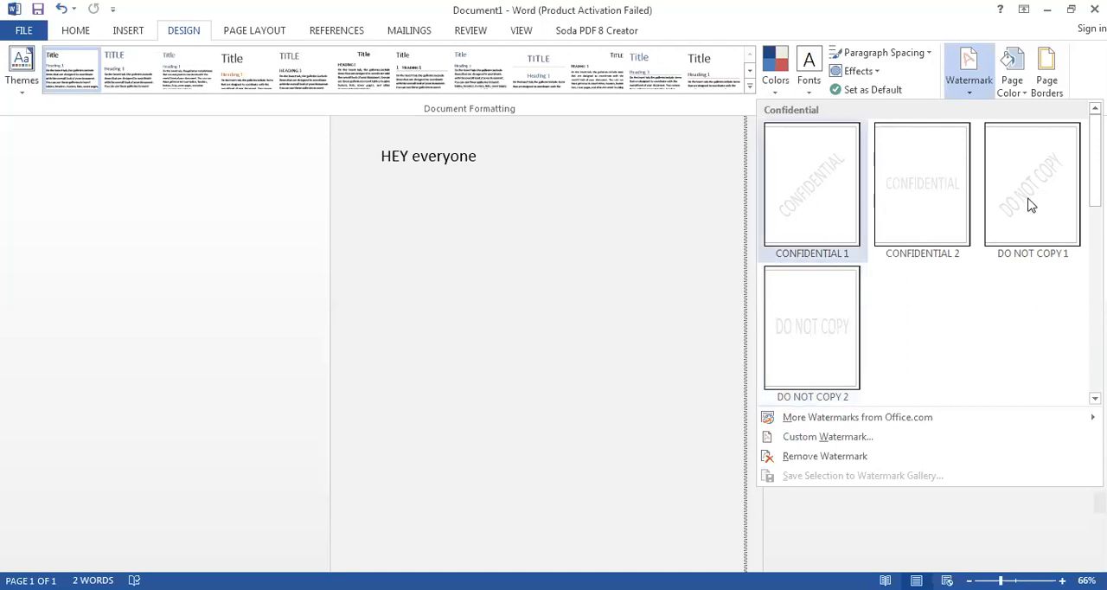
scroll(930, 250, down, 5)
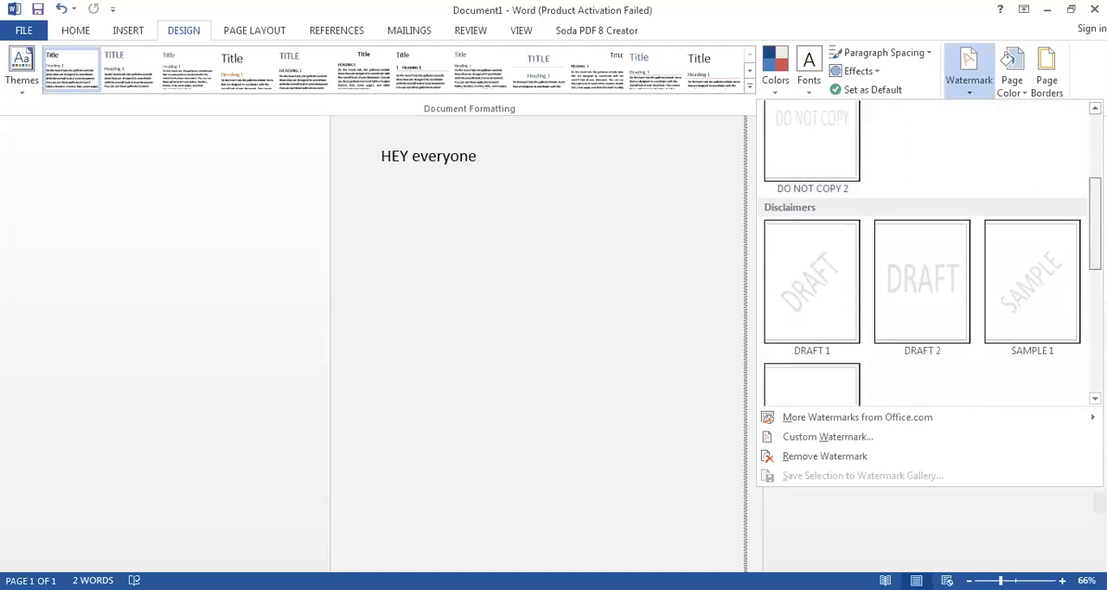
scroll(929, 250, down, 3)
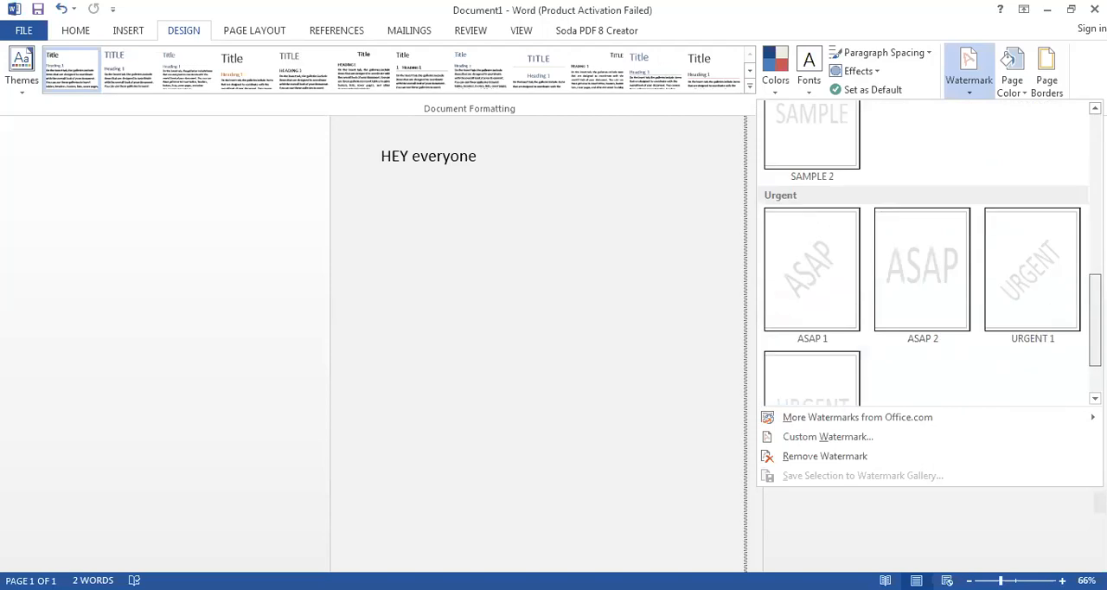
scroll(930, 251, up, 3)
scroll(1050, 189, up, 4)
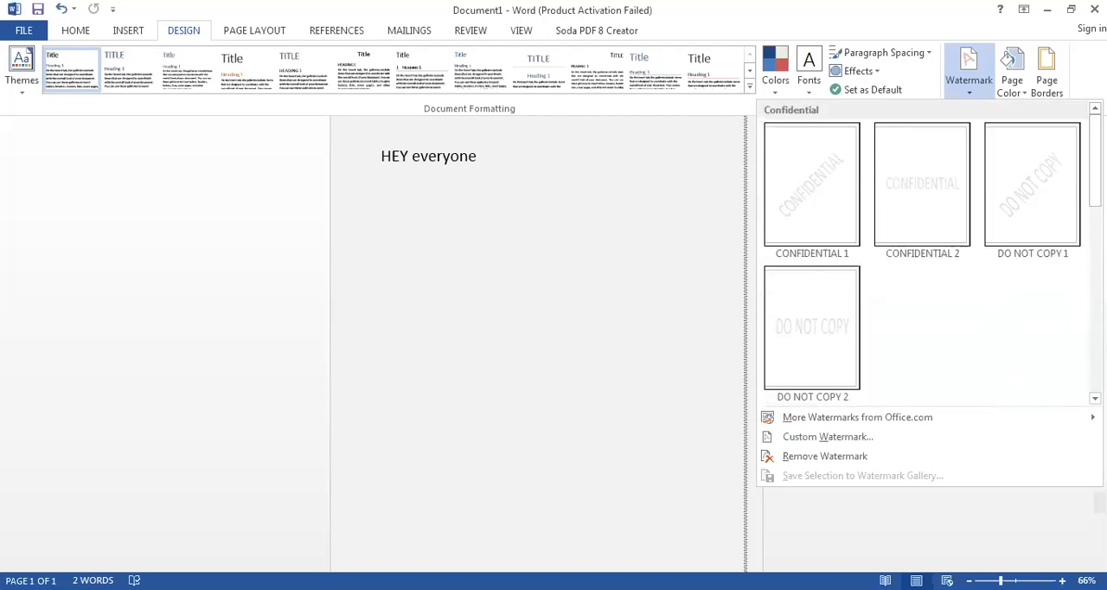
- Start a custom text watermark, browsing the language choices and keeping English (United States)
click(860, 443)
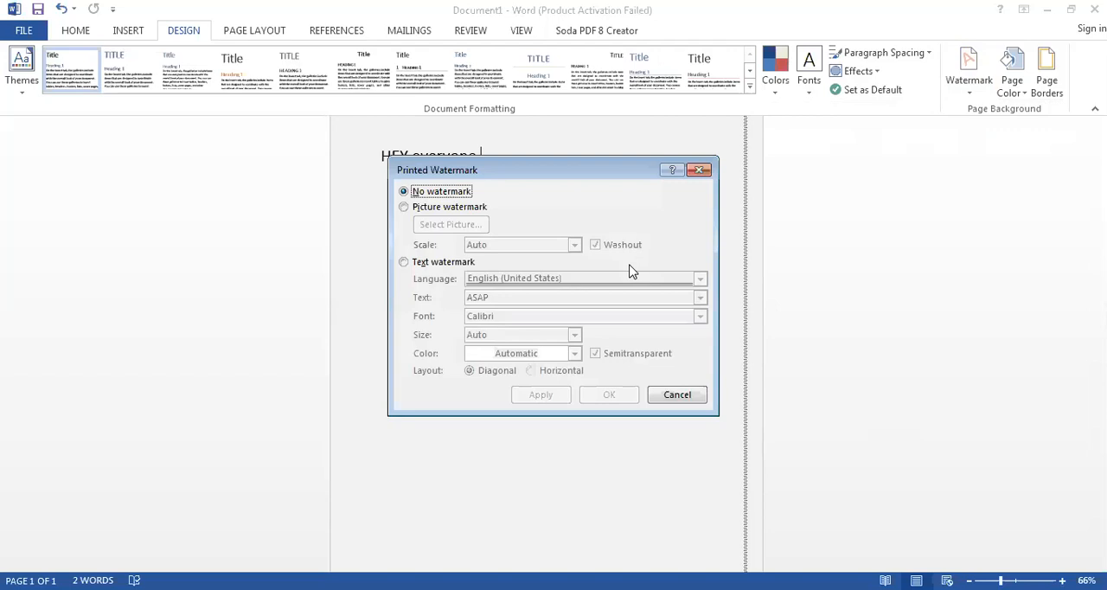
click(479, 213)
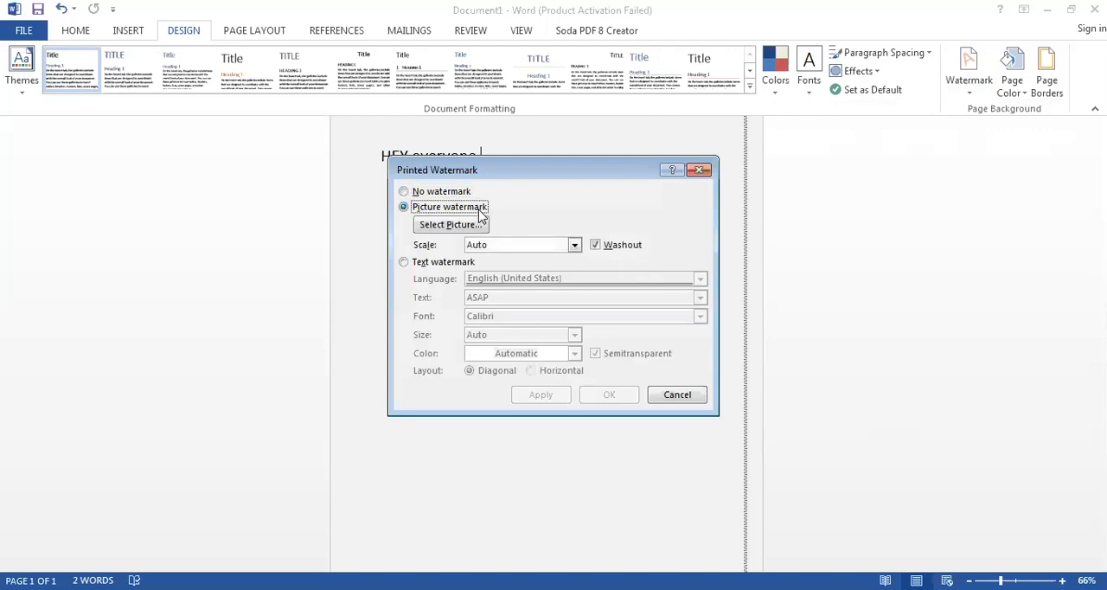
click(455, 263)
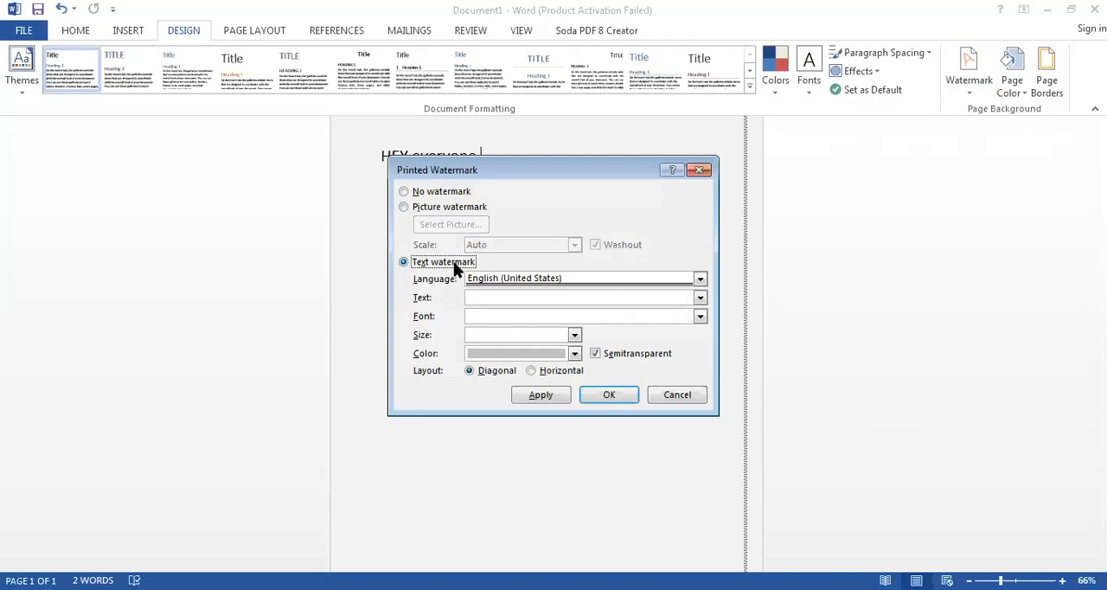
click(563, 278)
key(Down)
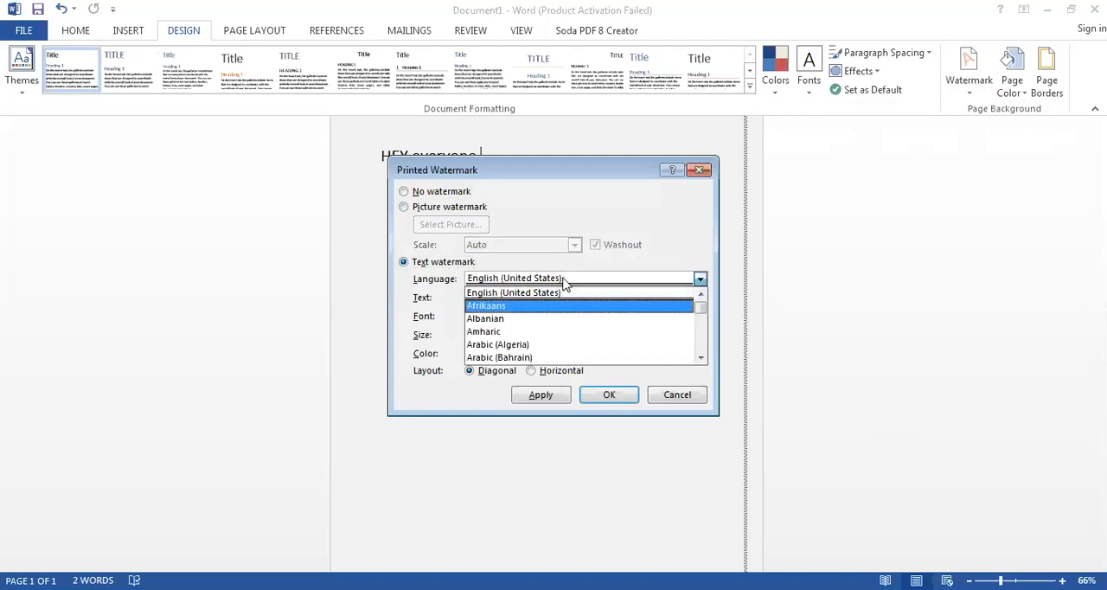
scroll(563, 283, down, 7)
scroll(563, 283, up, 2)
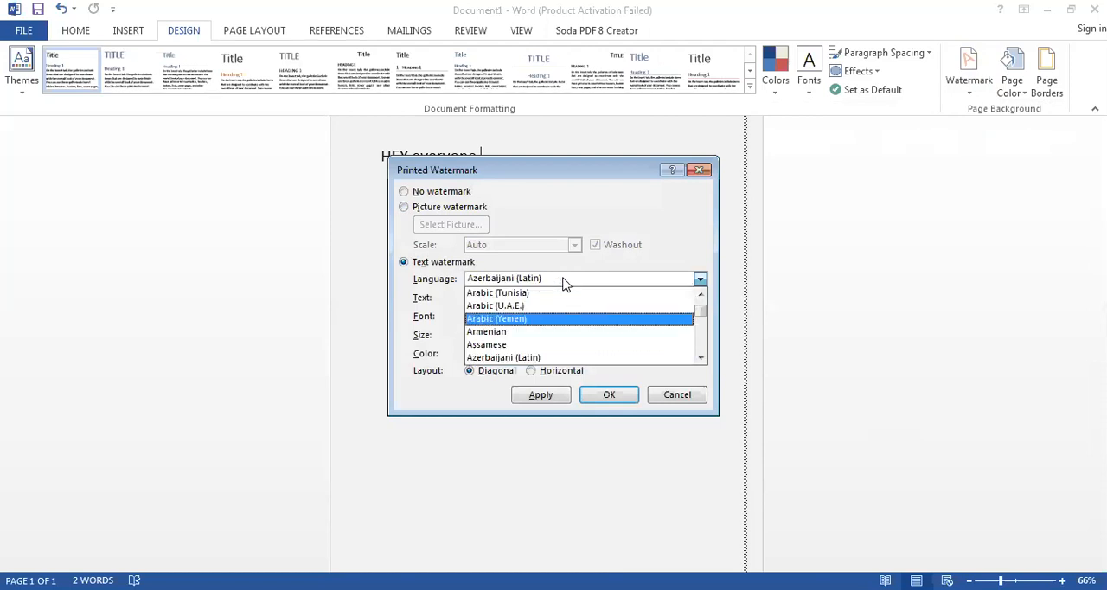
scroll(567, 284, up, 6)
click(565, 285)
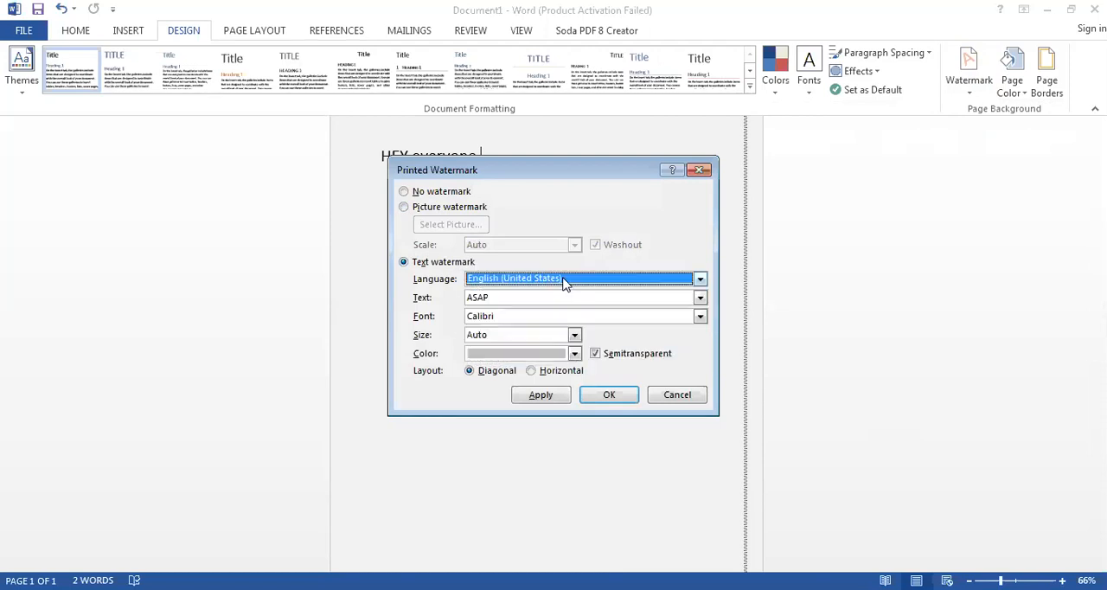
- Replace the custom watermark's text with "Pakistan"
click(529, 298)
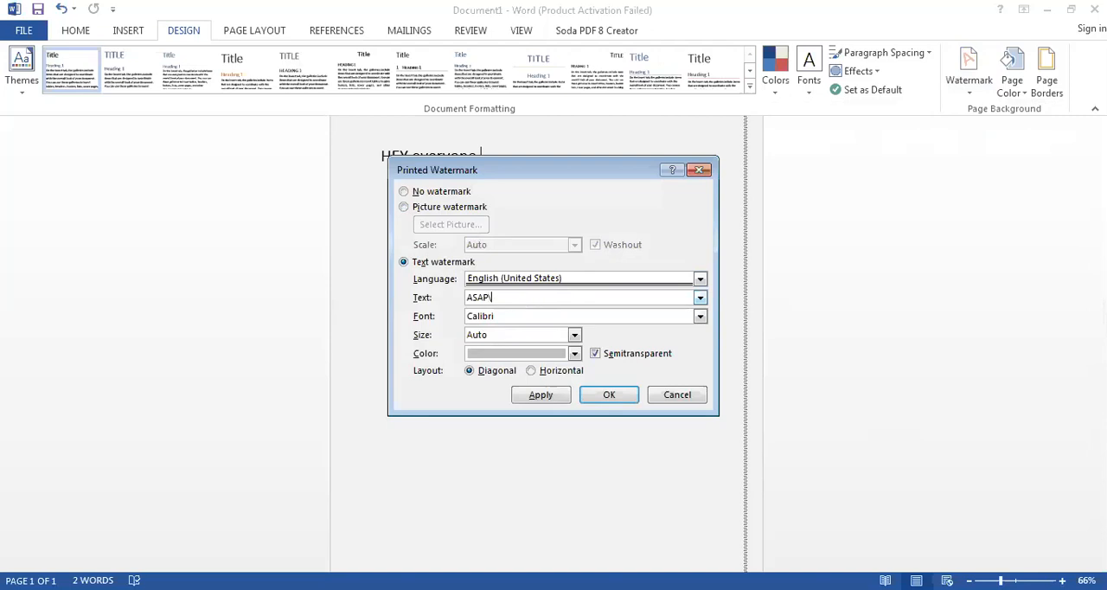
key(BackSpace)
key(BackSpace)
key(BackSpace)
key(BackSpace)
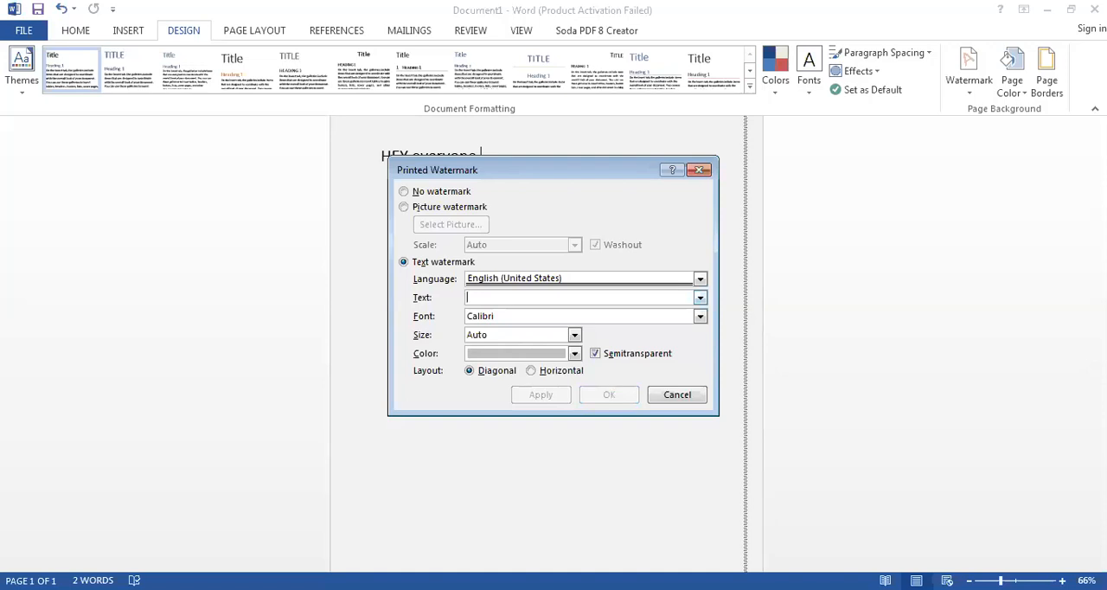
text(PAkis)
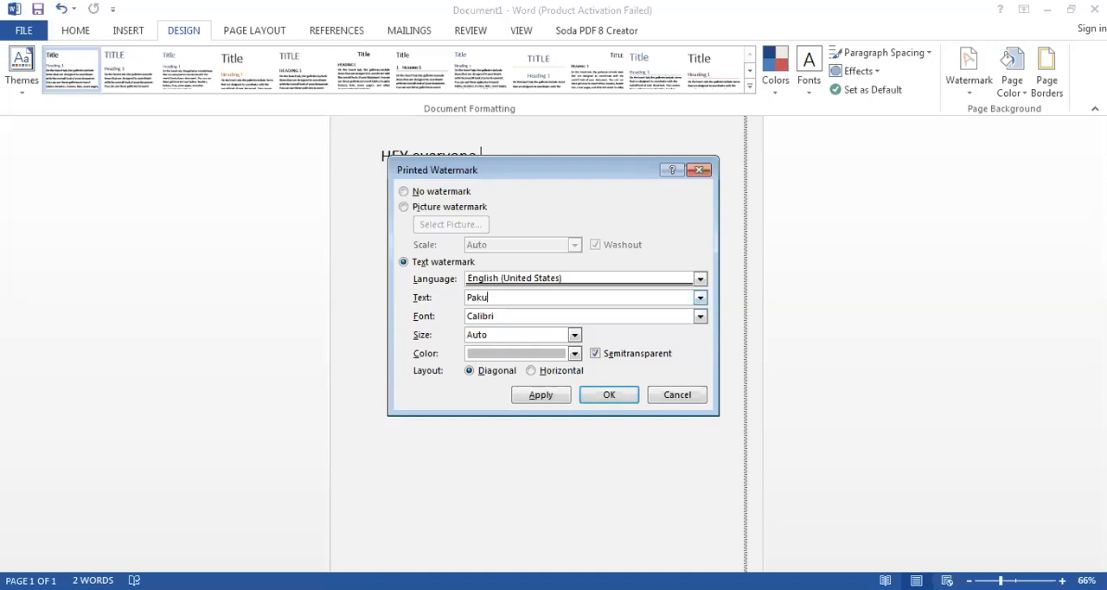
text(tan)
- Browse the watermark fonts and set the font to Franklin Gothic Demi
key(Tab)
key(alt+Down)
key(Down)
key(Down)
key(Down)
key(Down)
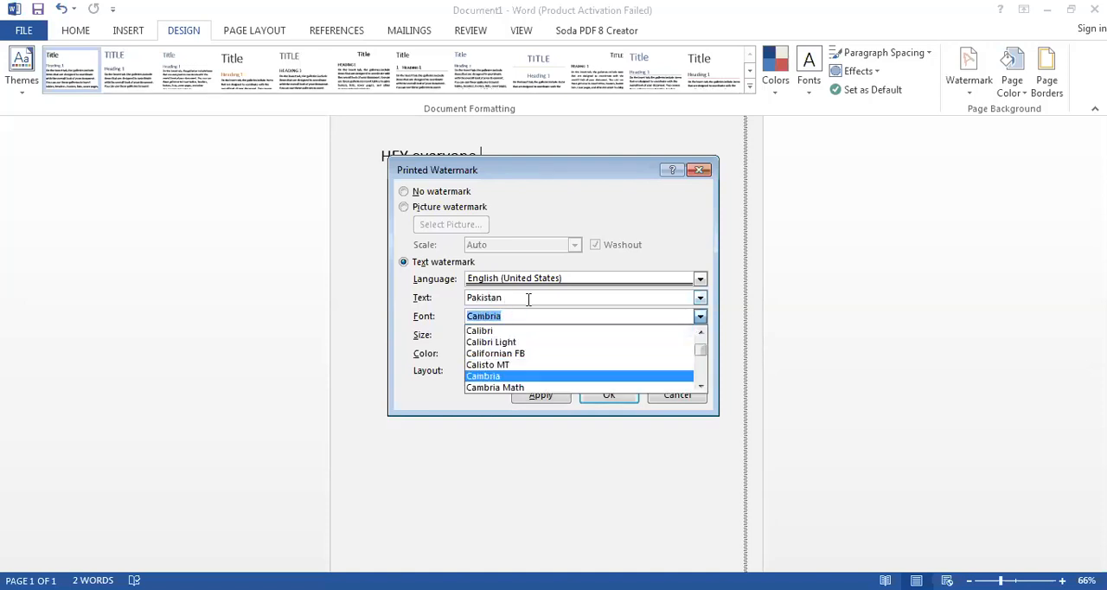
key(Down)
key(Down)
key(Down)
key(Down)
key(Down)
key(Down)
key(Down)
key(Down)
key(Down)
key(Down)
key(Down)
key(Down)
key(Down)
key(Down)
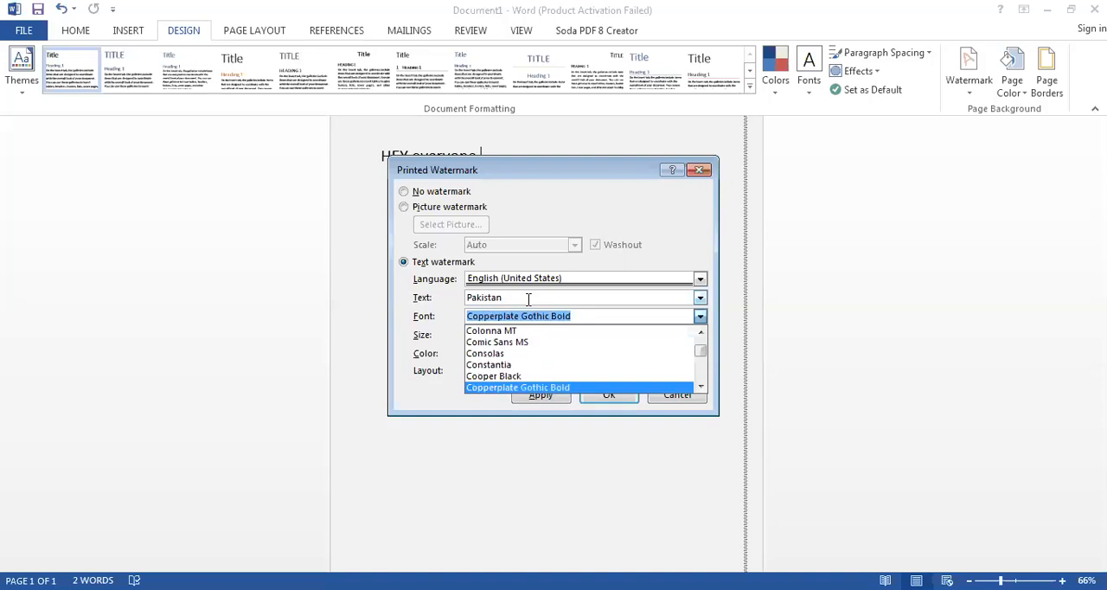
key(Up)
key(Up)
key(Up)
key(Up)
key(Down)
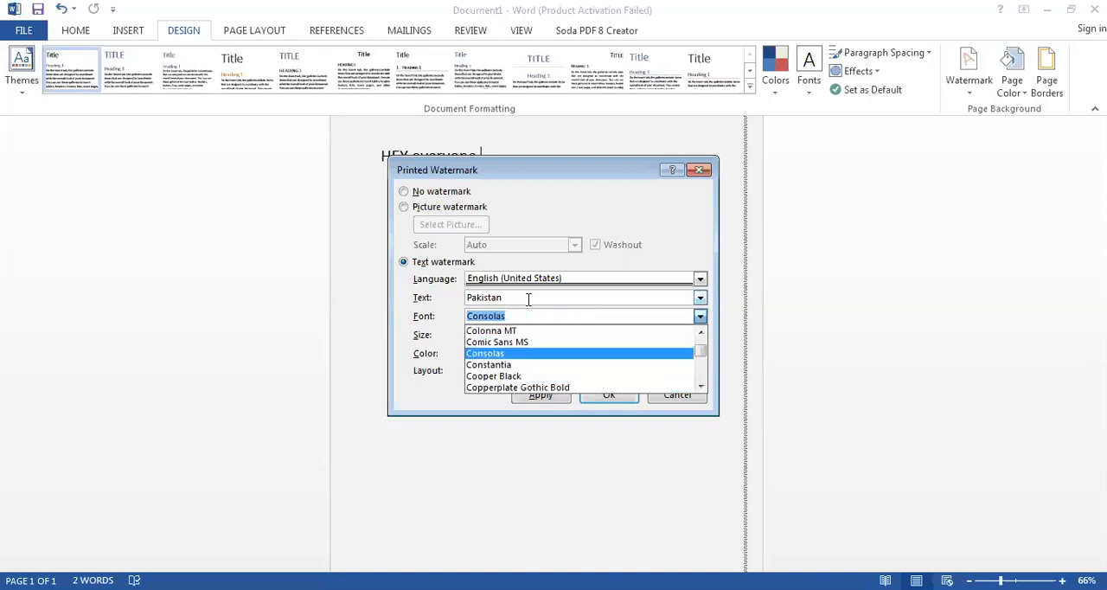
key(Down)
key(Down)
key(Down)
key(Down)
key(Down)
key(Down)
key(Down)
key(Down)
key(Down)
key(Down)
key(Down)
key(Down)
key(Down)
key(Down)
key(Down)
key(Down)
key(Down)
key(Down)
key(Down)
key(Down)
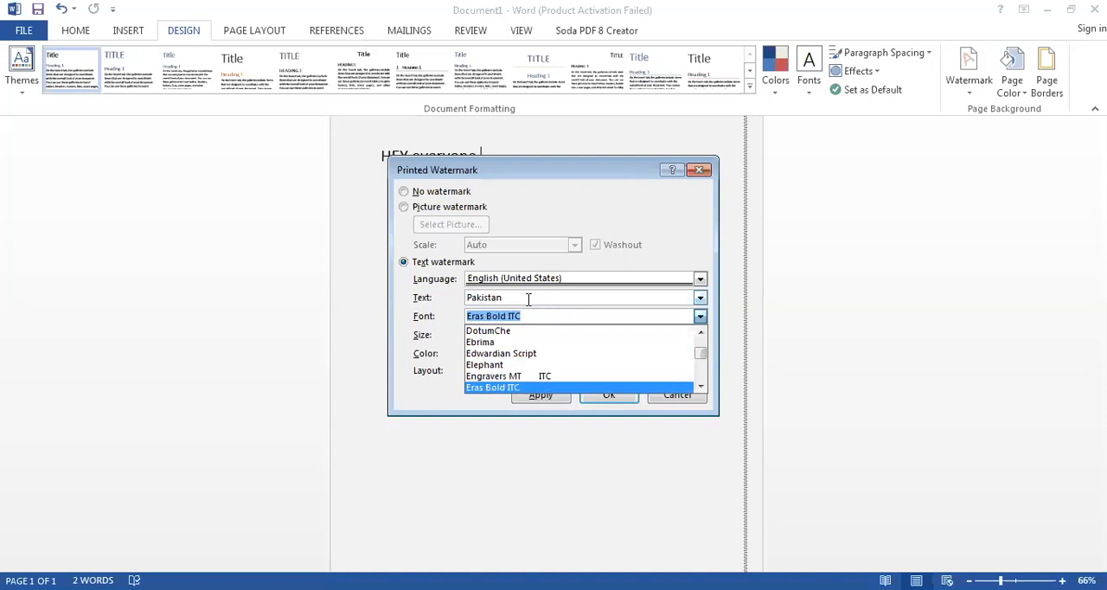
key(Down)
key(Down)
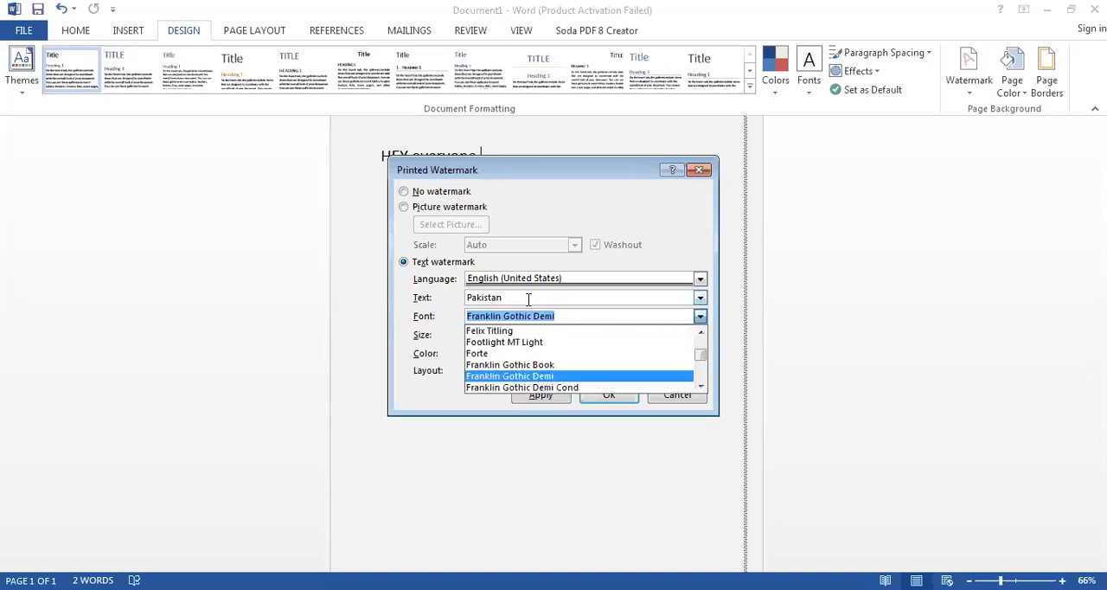
key(Return)
key(Tab)
- Apply the text watermark with Auto size, semitransparent color and diagonal layout, and close the watermark settings
click(560, 335)
click(574, 335)
click(574, 335)
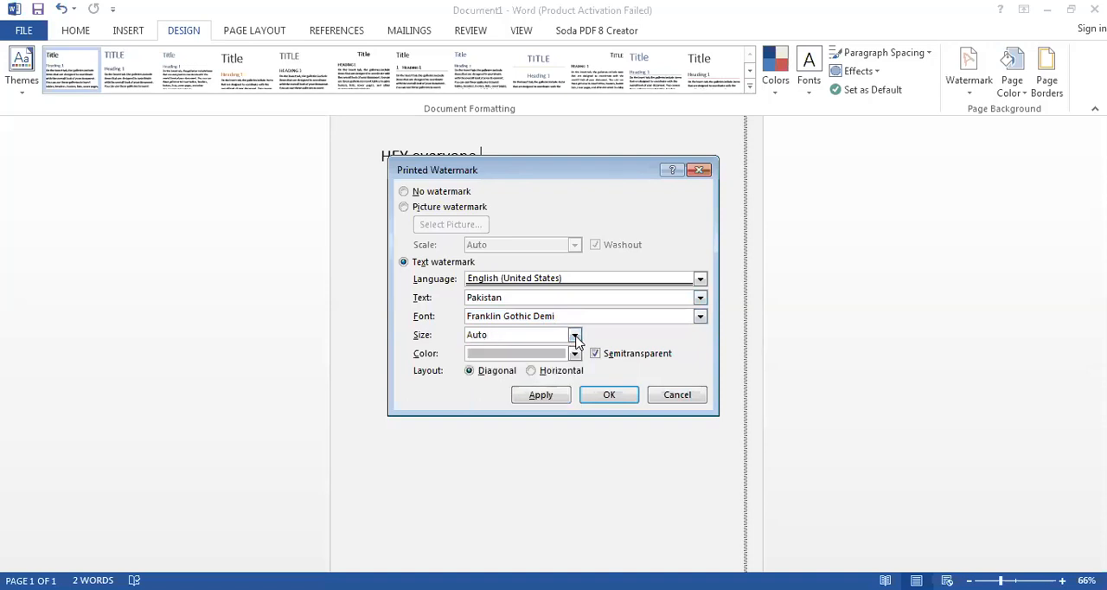
click(596, 355)
click(596, 356)
click(541, 397)
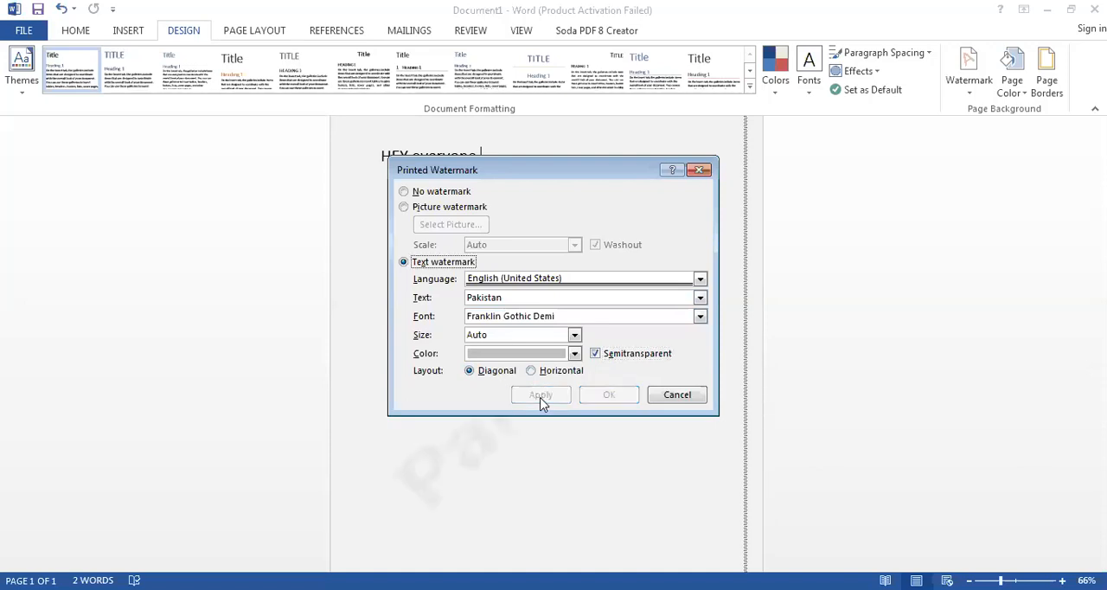
click(697, 176)
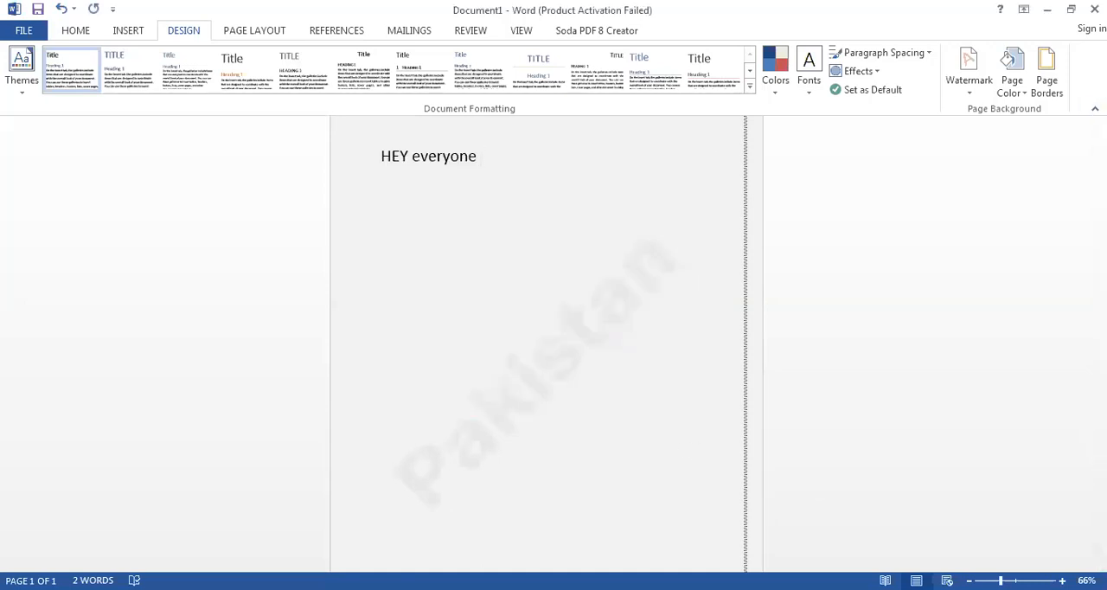
- Inspect the diagonal "Pakistan" watermark on the page and remove it
scroll(536, 346, down, 2)
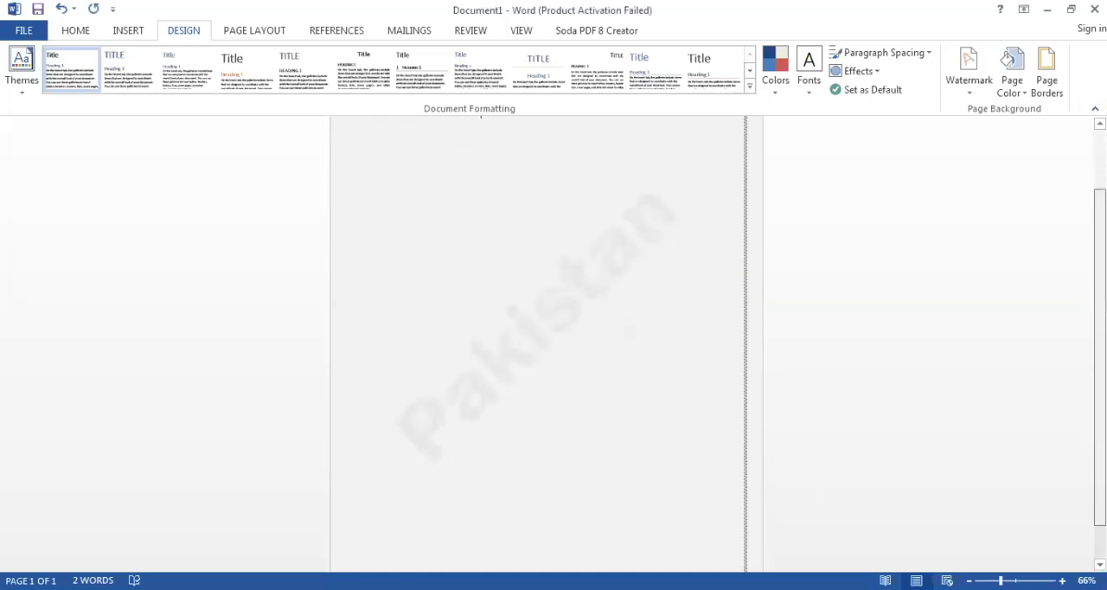
mouse_move(1001, 580)
mouse_down()
mouse_move(1021, 580)
mouse_move(989, 581)
mouse_up()
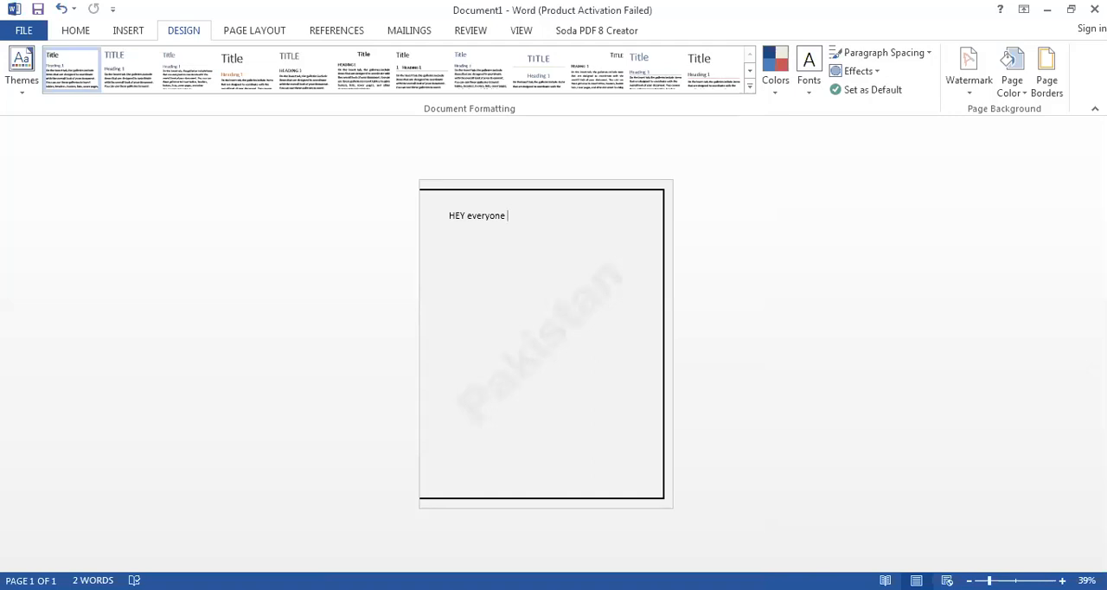
drag(989, 580, 995, 580)
drag(1100, 329, 1100, 356)
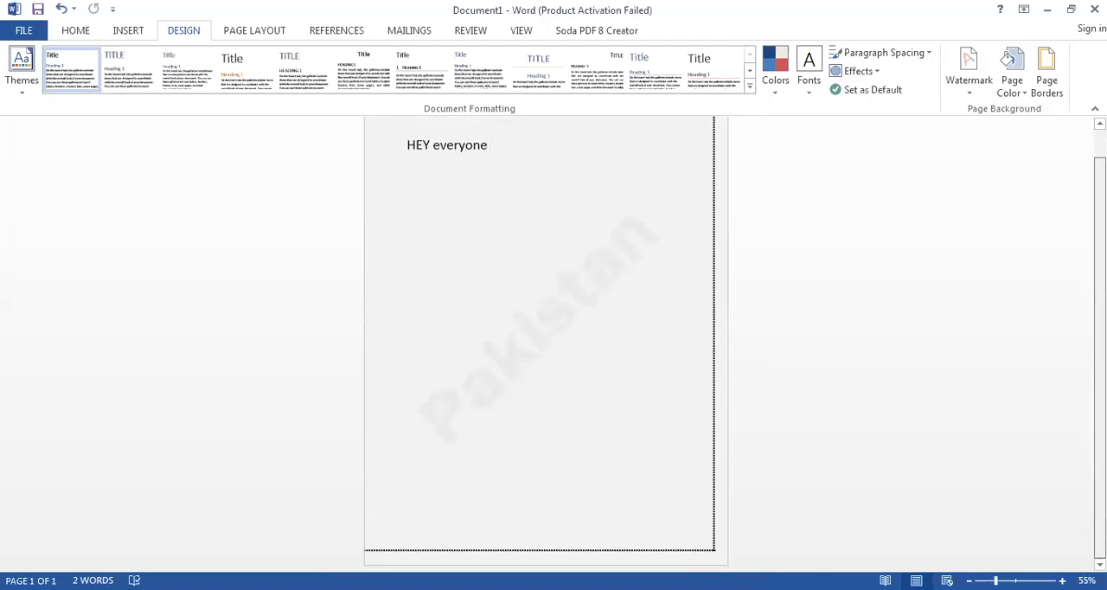
click(980, 92)
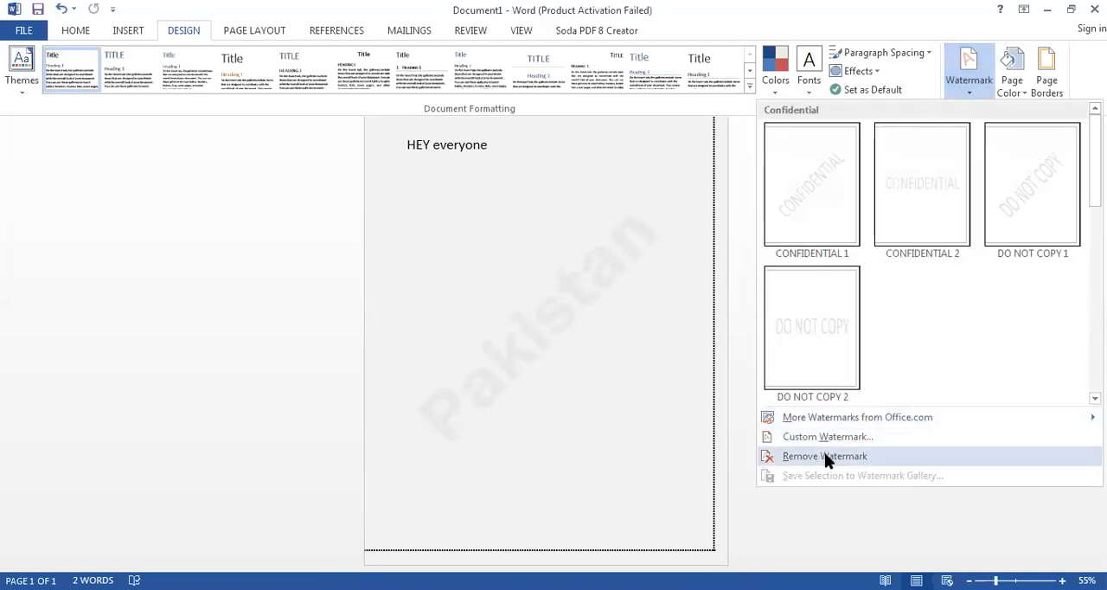
click(824, 453)
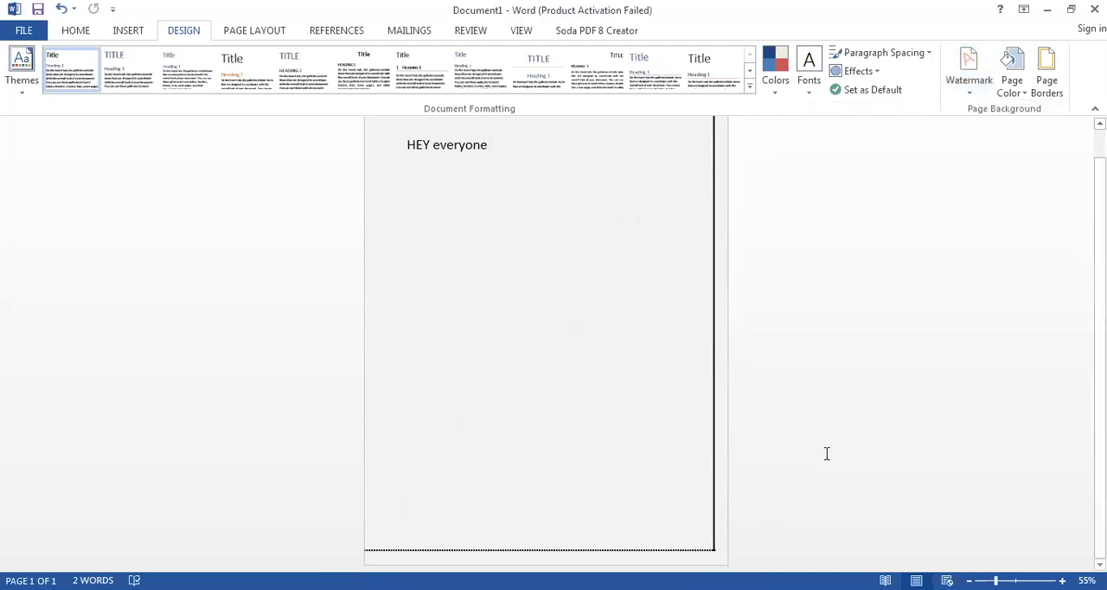
- Apply the Wallpaper picture from the Pictures library as a picture watermark with Auto scale and Washout, and close the watermark settings
click(975, 96)
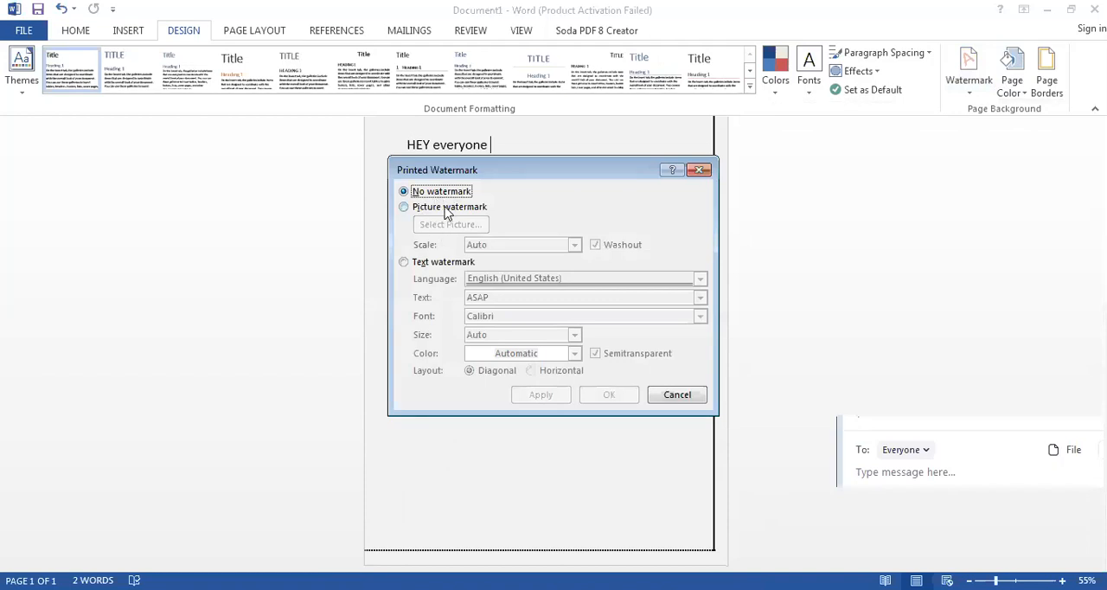
click(423, 209)
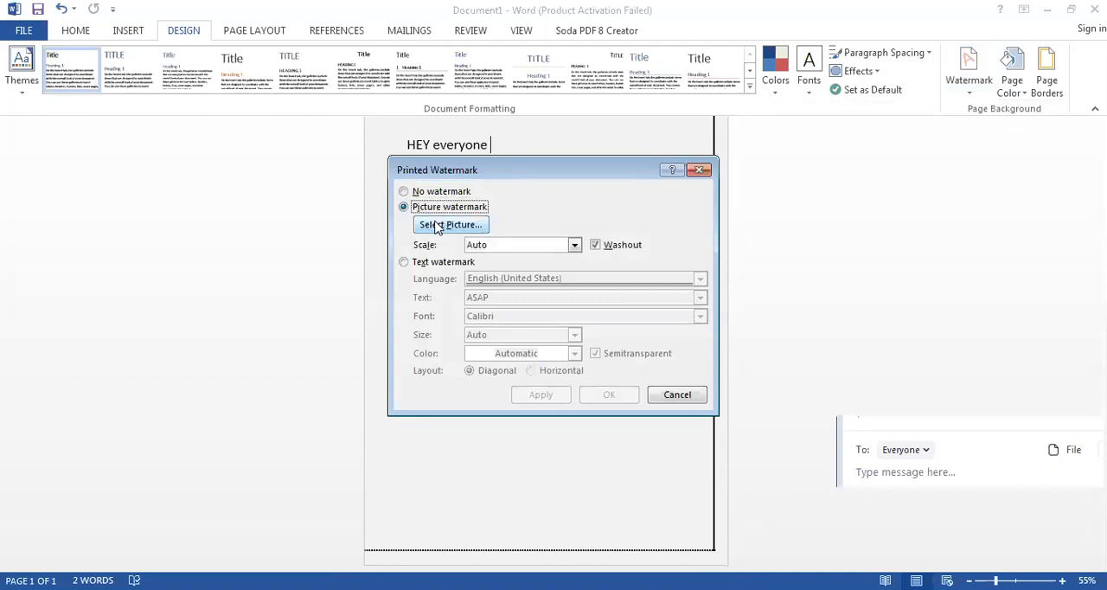
click(461, 230)
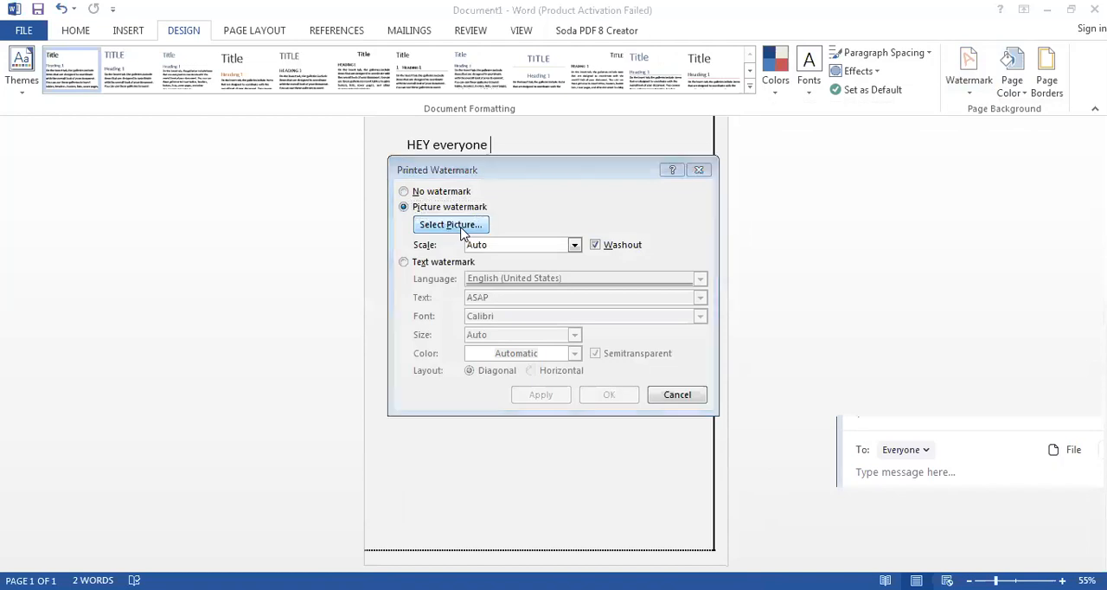
click(622, 460)
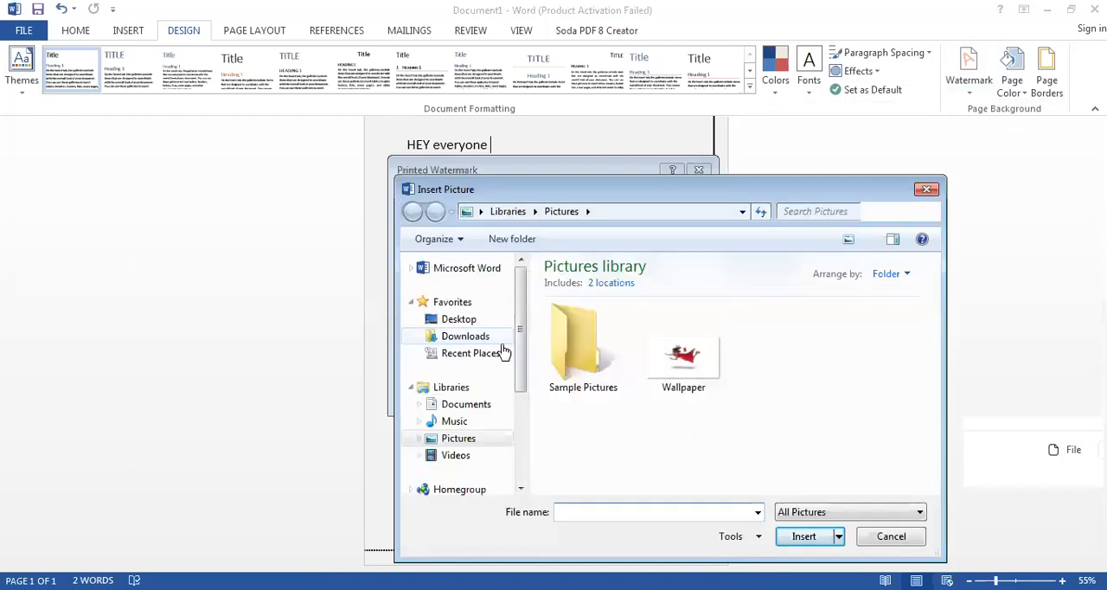
click(682, 355)
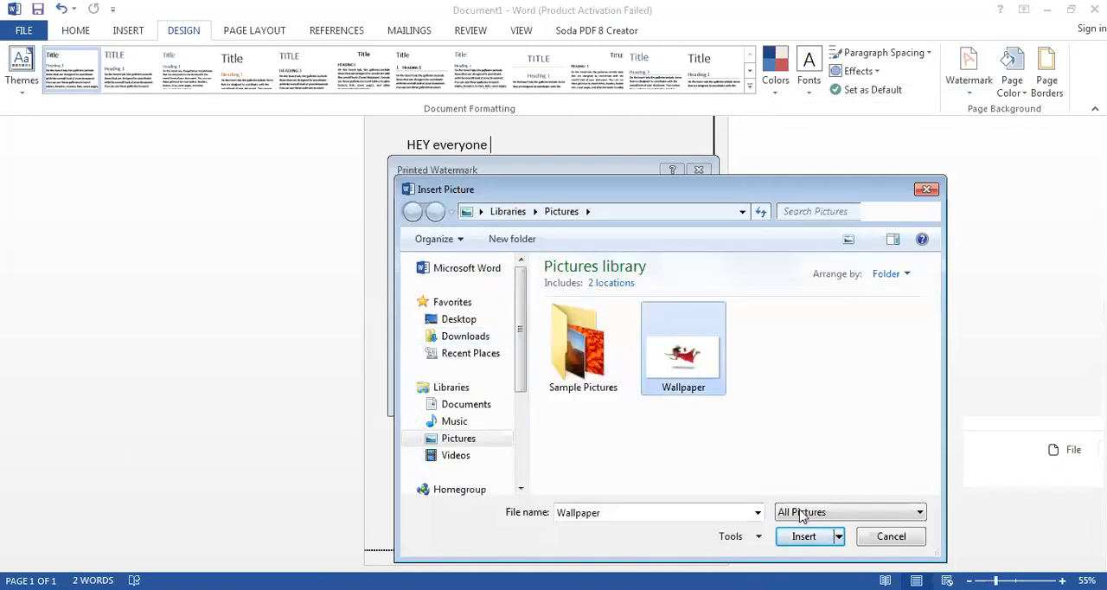
click(822, 536)
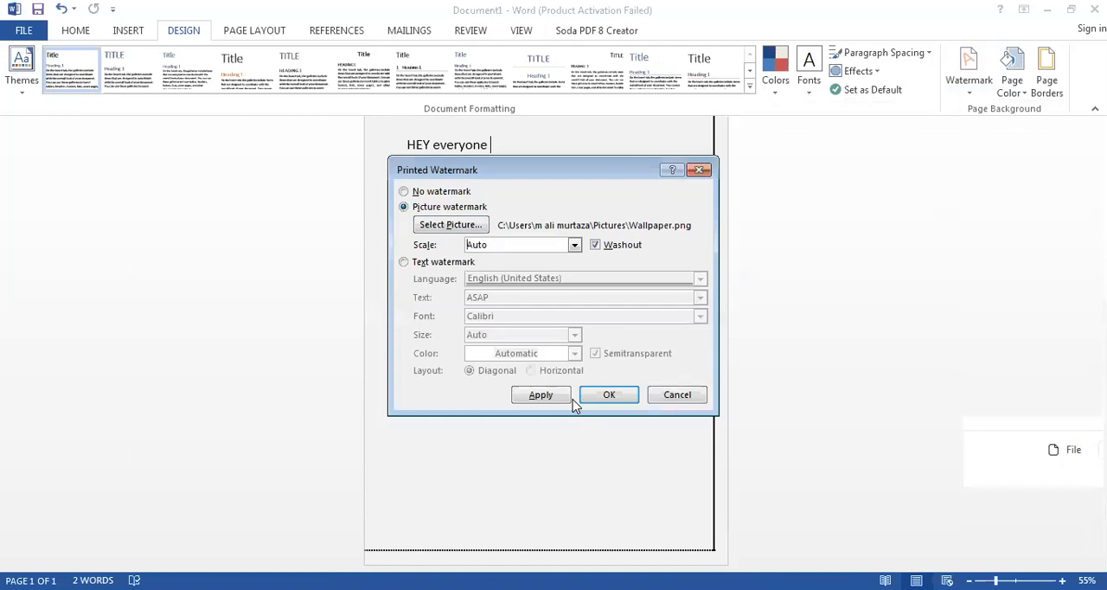
click(542, 395)
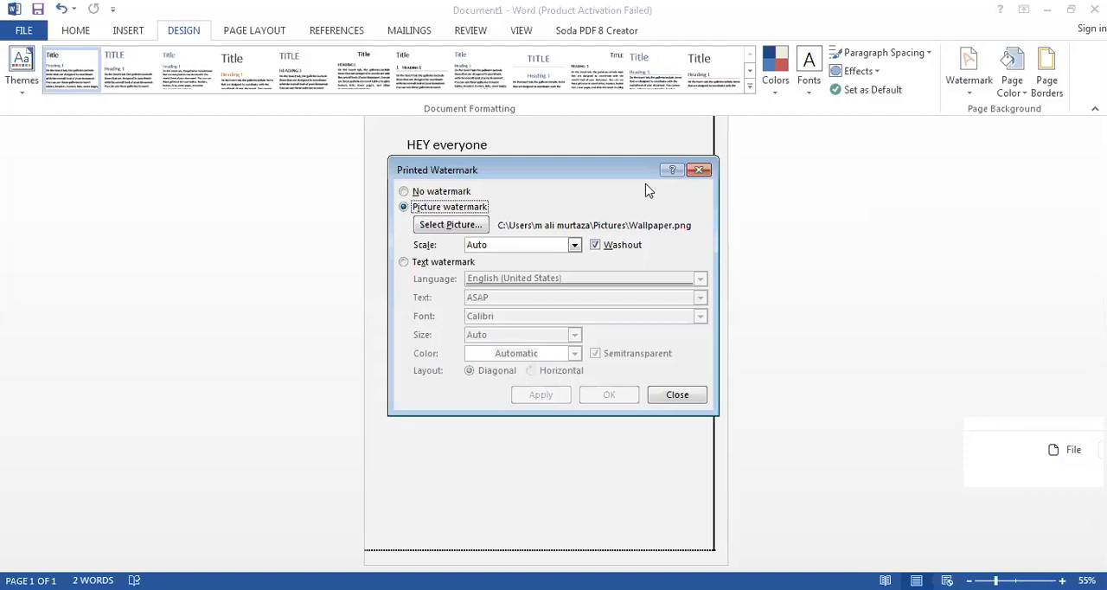
click(700, 170)
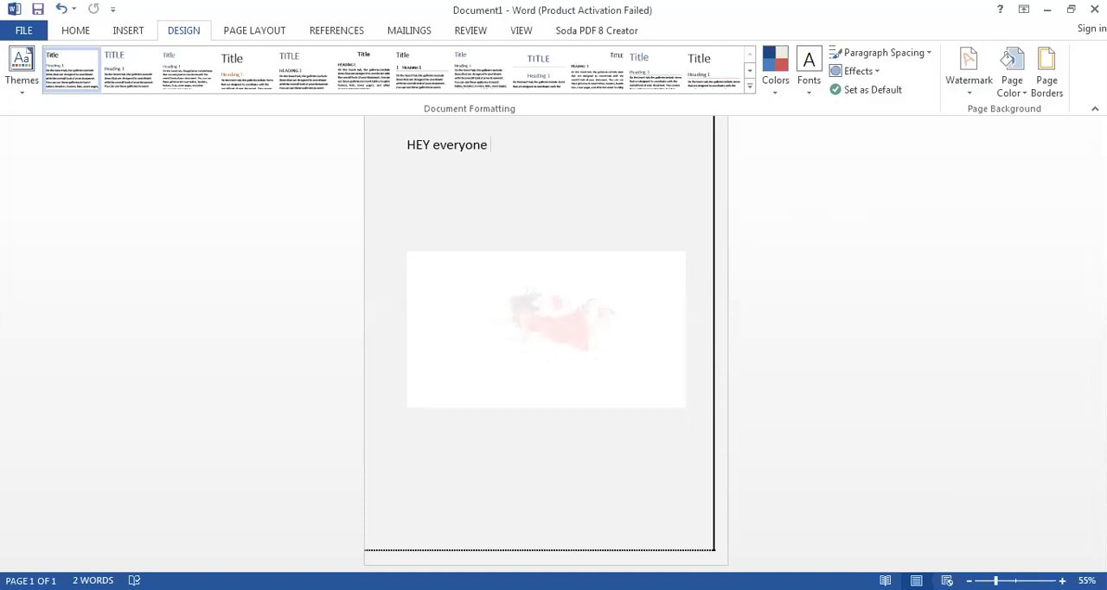
- Delete the "HEY everyone" text and remove the picture watermark from the page
key(BackSpace)
key(BackSpace)
key(BackSpace)
key(BackSpace)
key(BackSpace)
key(BackSpace)
key(BackSpace)
key(BackSpace)
key(BackSpace)
key(BackSpace)
key(BackSpace)
key(BackSpace)
key(BackSpace)
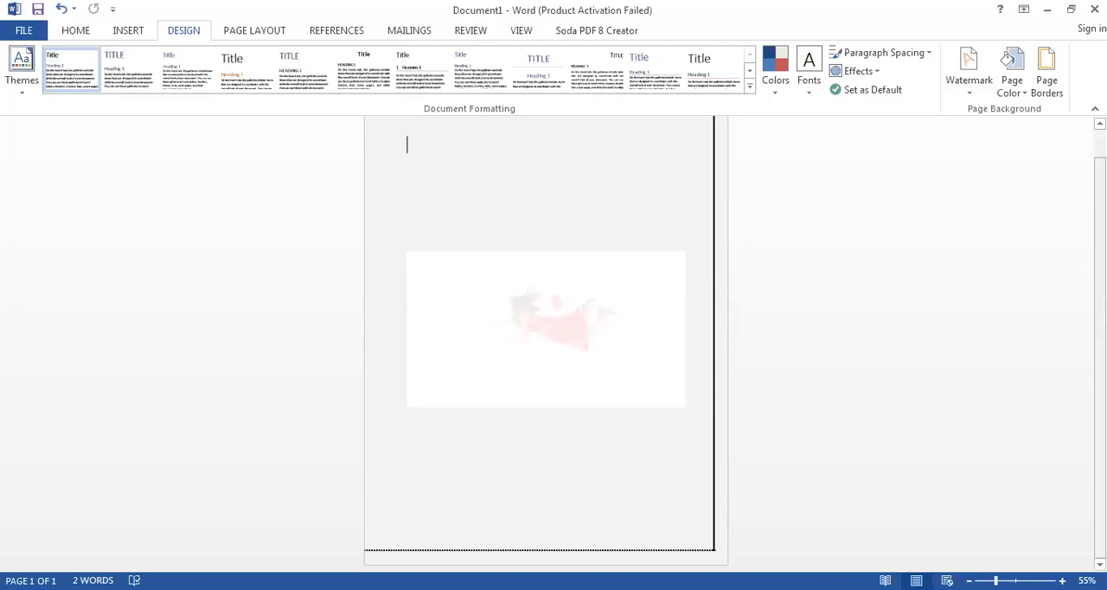
click(980, 101)
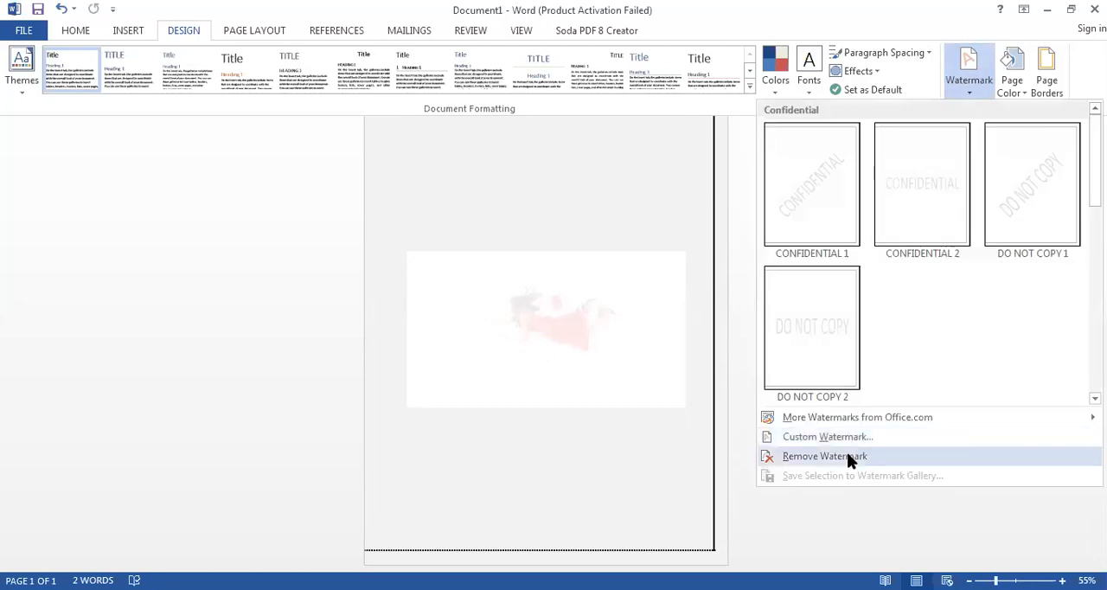
- Remove the page border from the whole document
click(1014, 90)
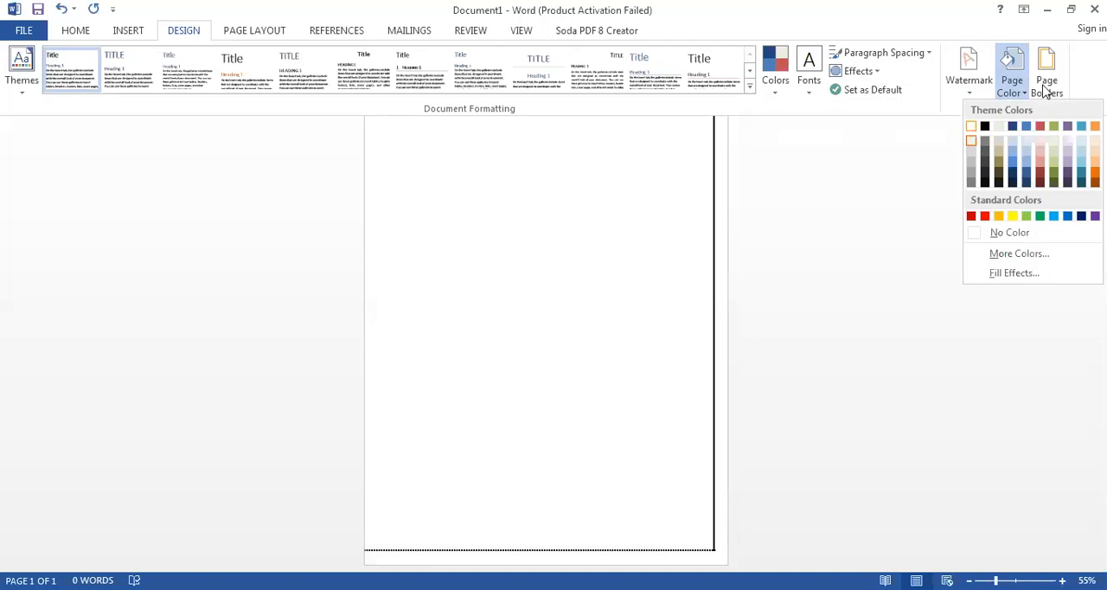
click(1045, 83)
click(428, 288)
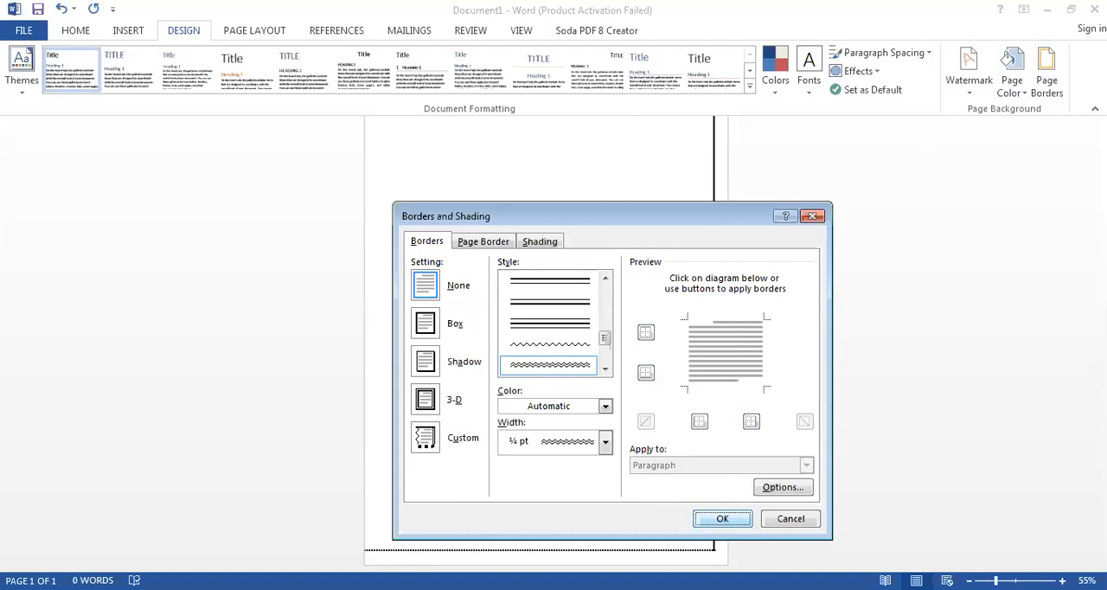
key(Return)
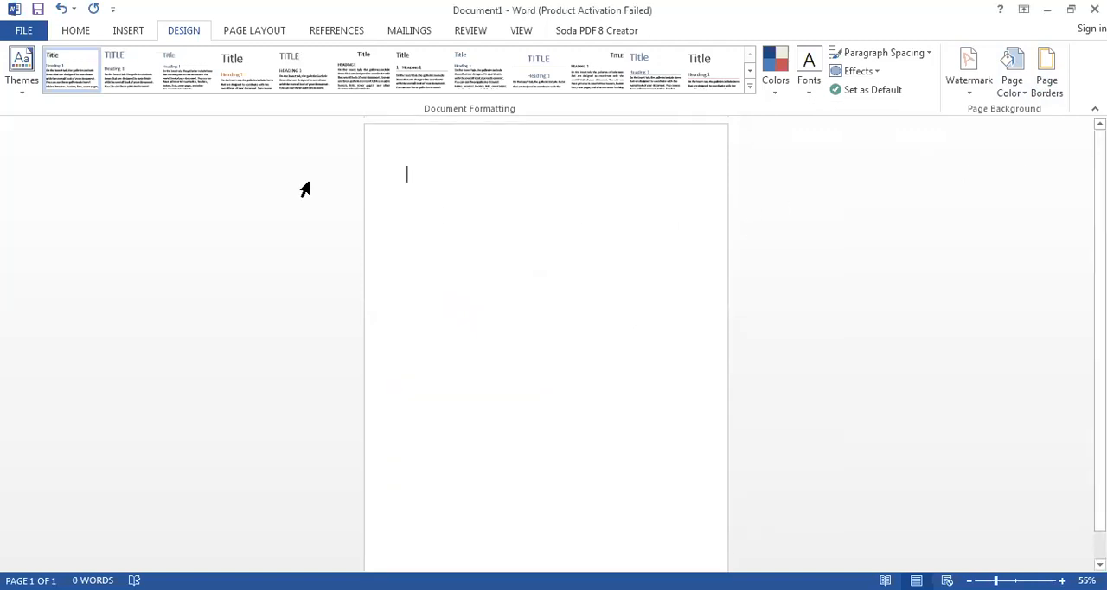
- Change the page orientation to Landscape
click(142, 37)
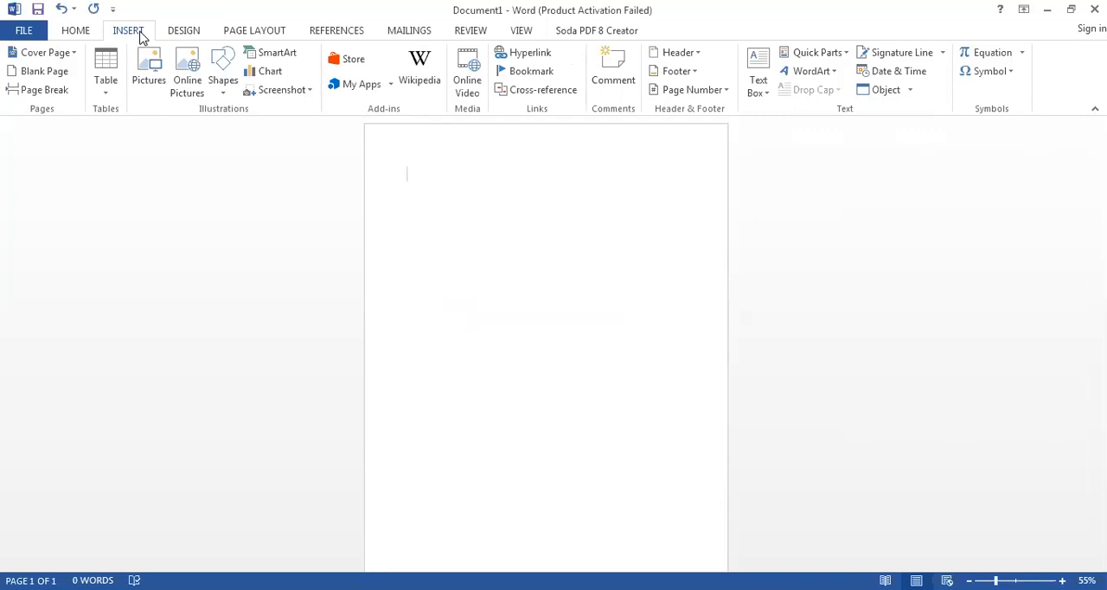
click(94, 39)
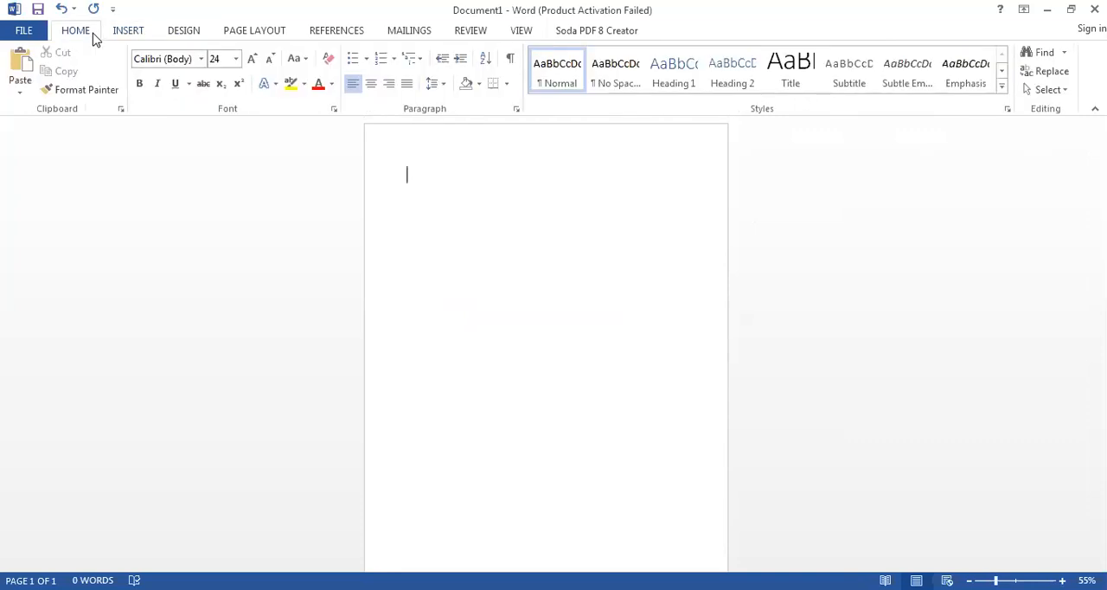
click(246, 33)
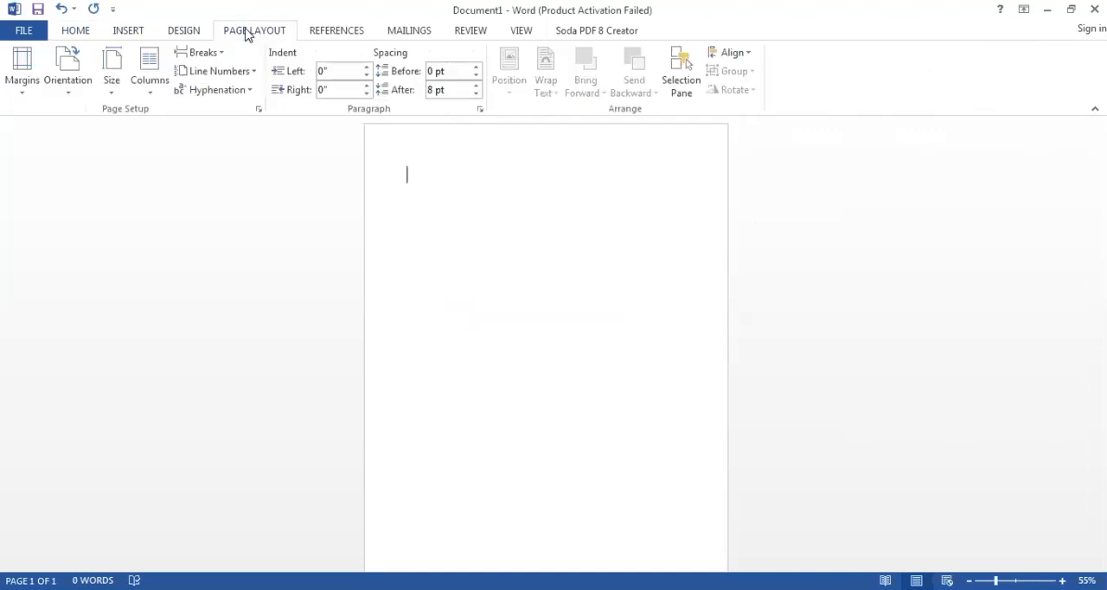
click(65, 96)
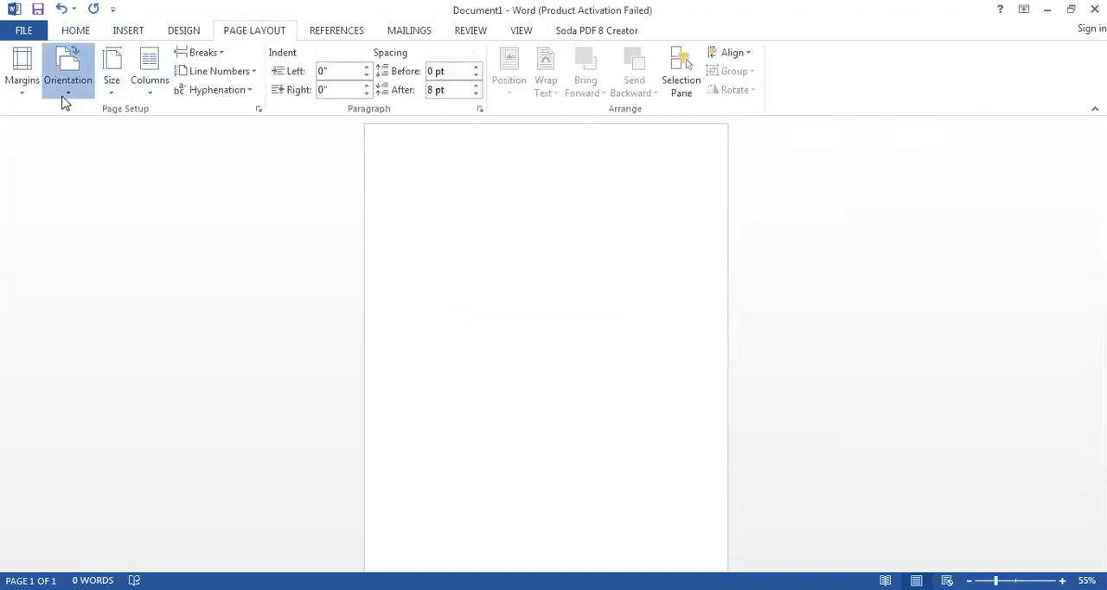
click(87, 161)
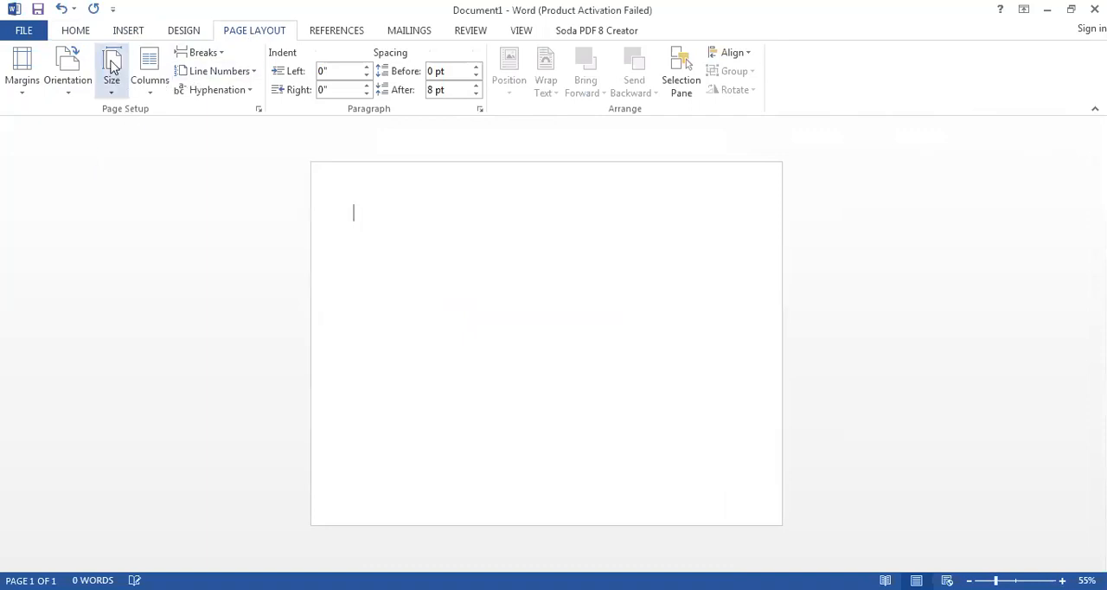
- Fill the page background with a slightly lightened one-color horizontal gradient, gray at the top fading to white at the bottom
click(184, 35)
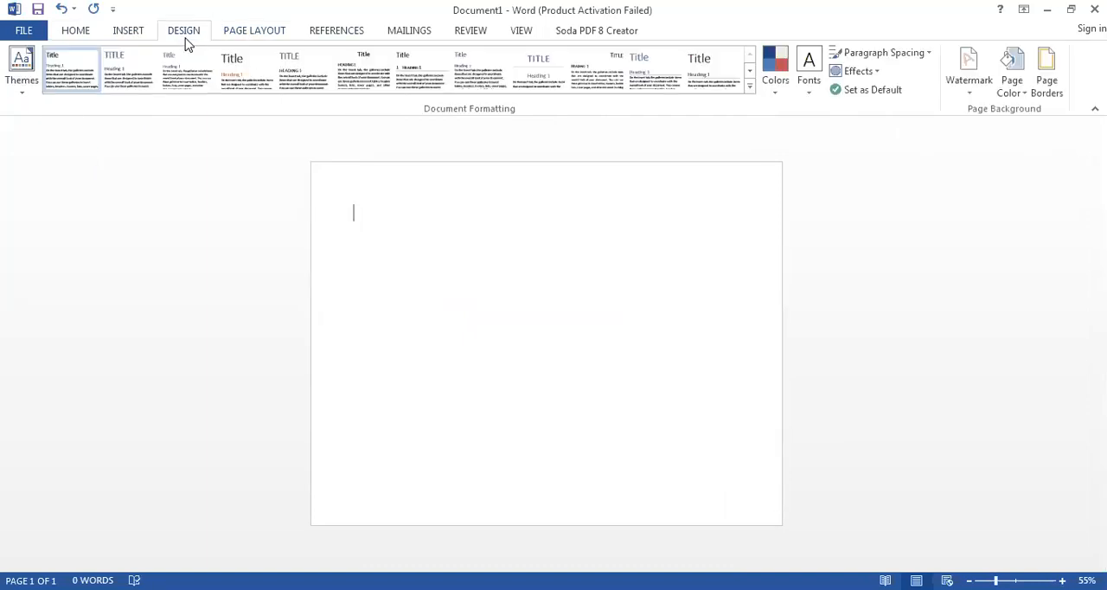
click(1014, 95)
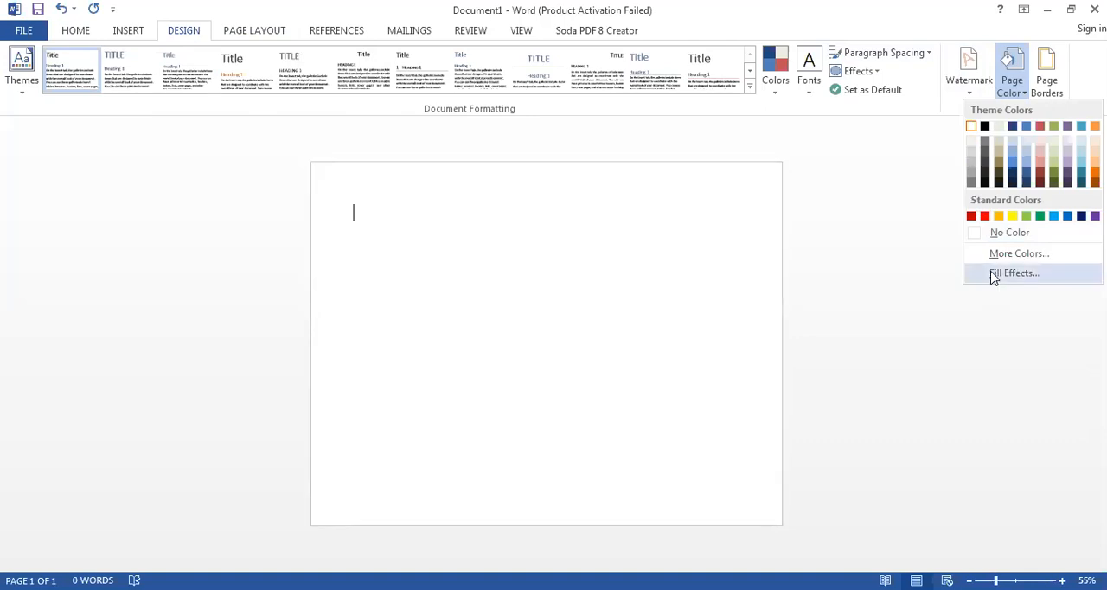
click(1011, 272)
click(722, 273)
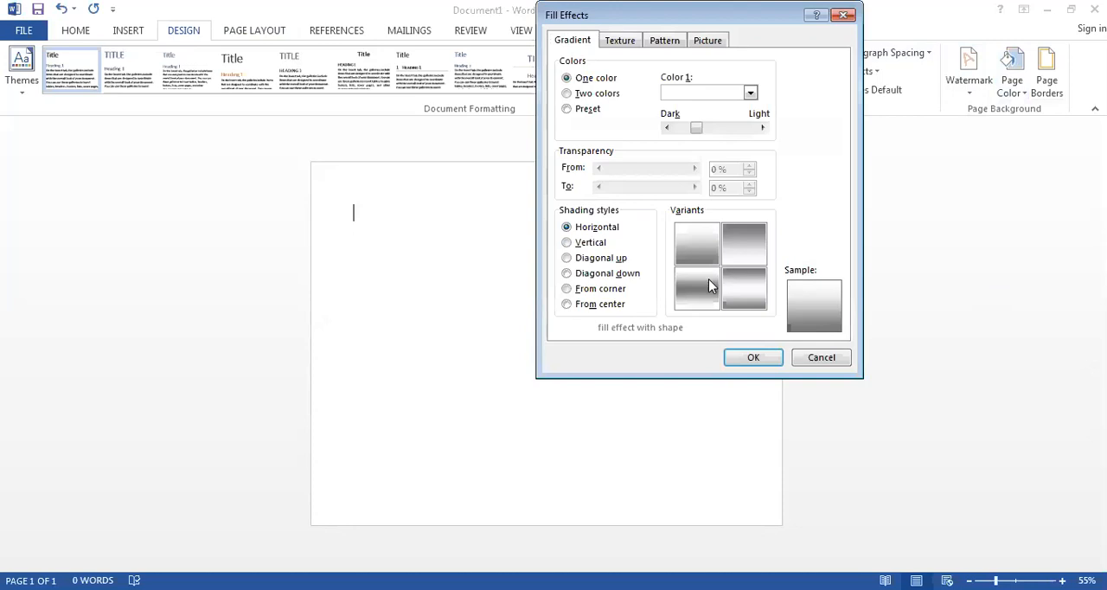
click(738, 235)
click(717, 237)
mouse_move(699, 128)
mouse_down()
mouse_move(736, 128)
mouse_move(700, 133)
mouse_up()
click(745, 273)
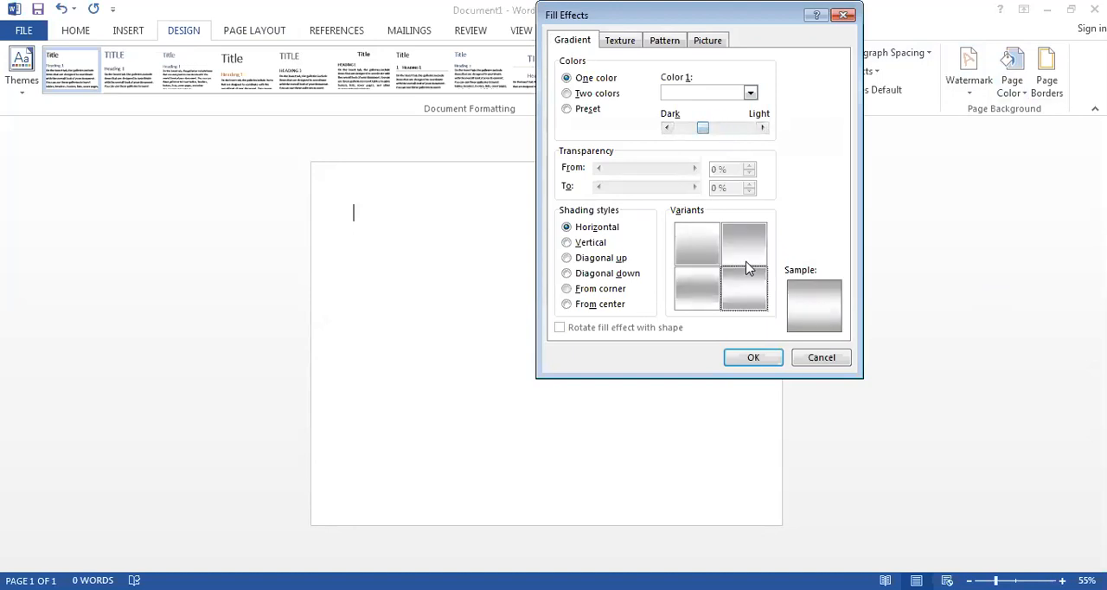
click(763, 354)
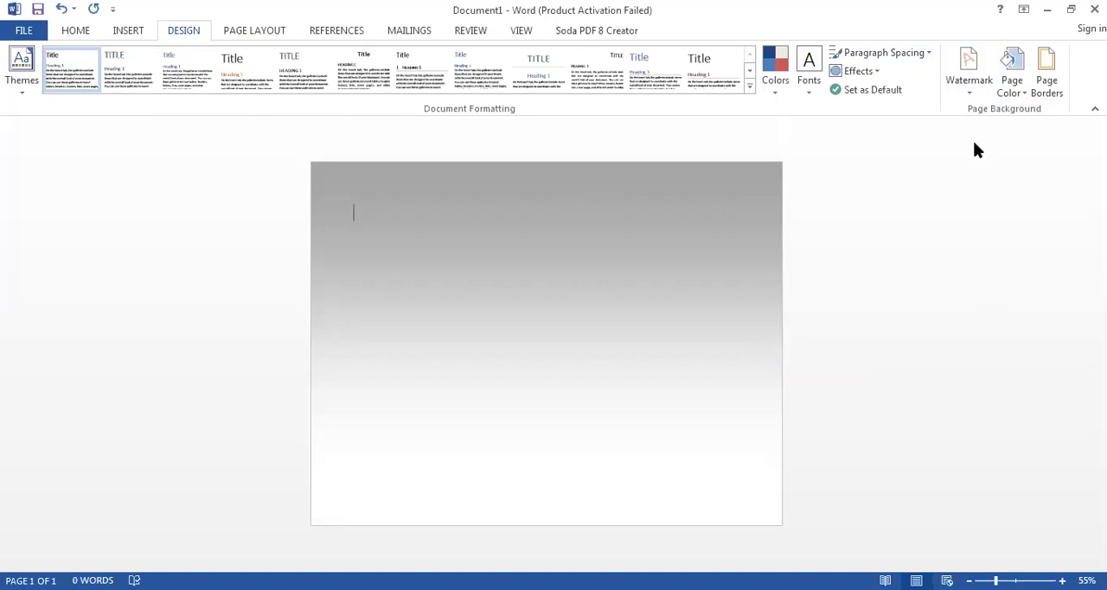
- Add a Box page border with a solid ¼ pt line in automatic color to the whole document
click(965, 98)
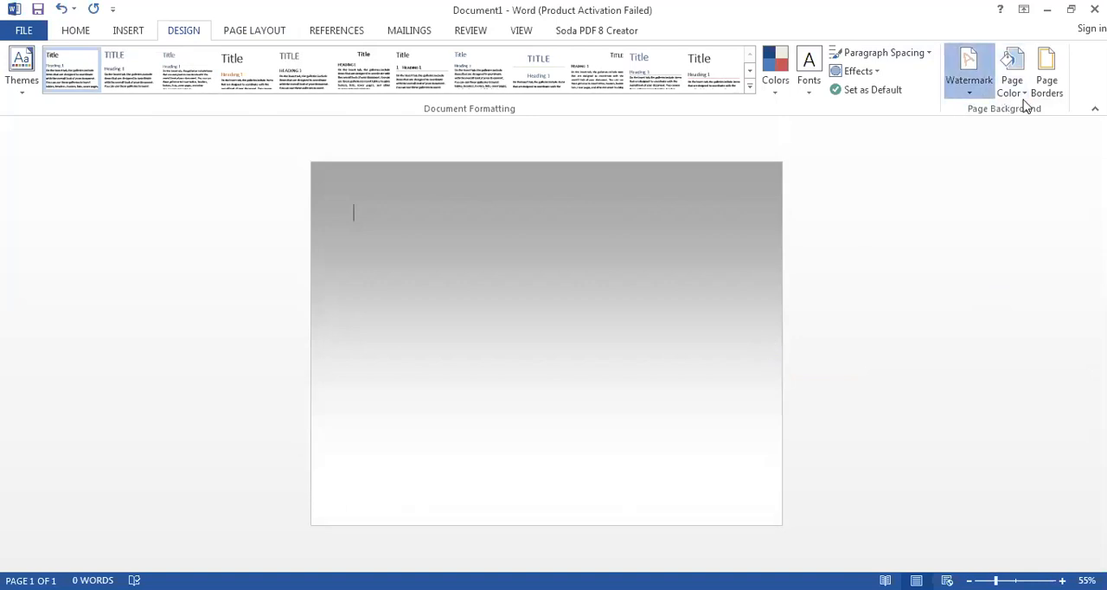
click(1048, 82)
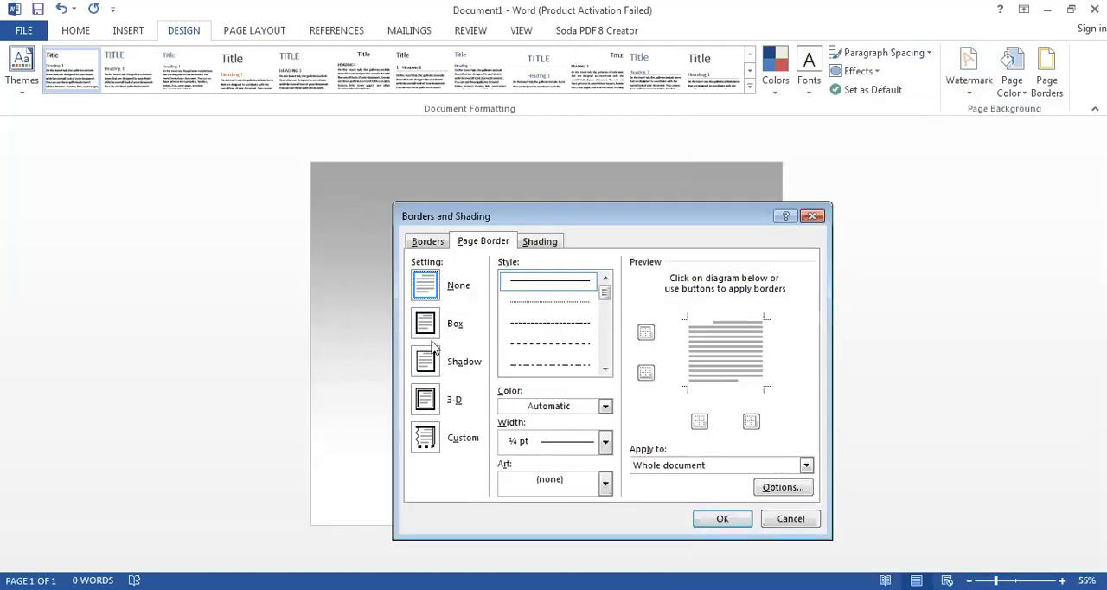
click(431, 337)
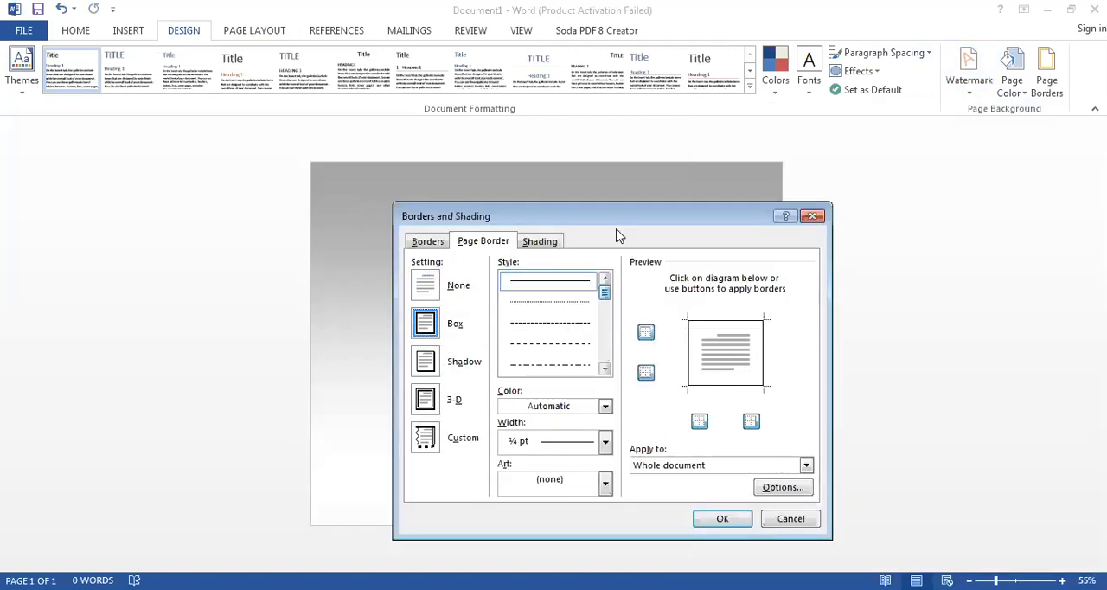
click(707, 521)
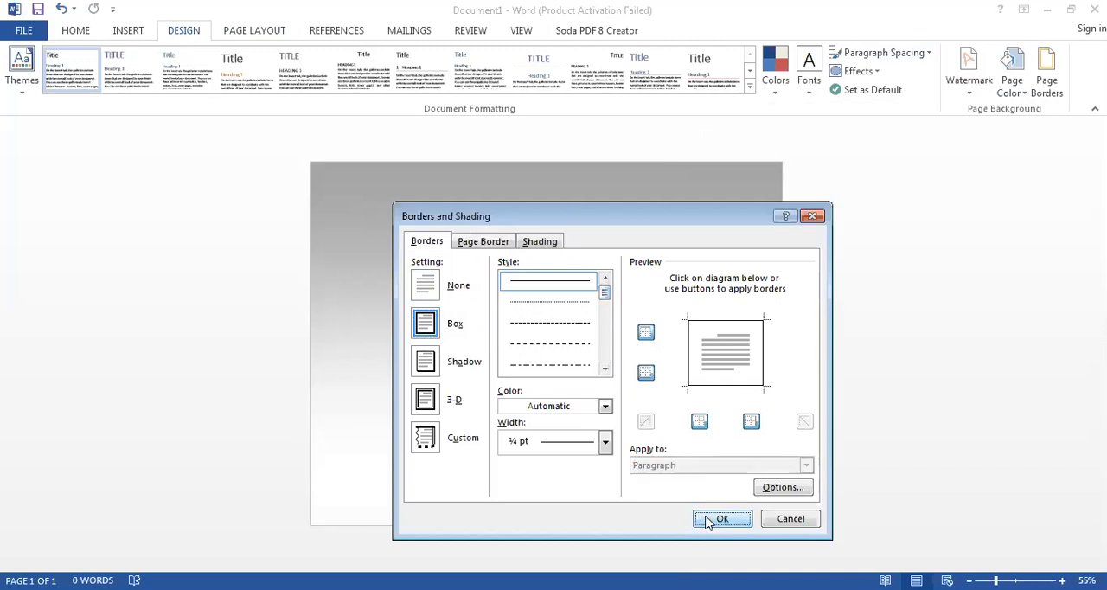
- Set up a custom text watermark and replace its default text with "FMH CM&D IAHS"
click(972, 99)
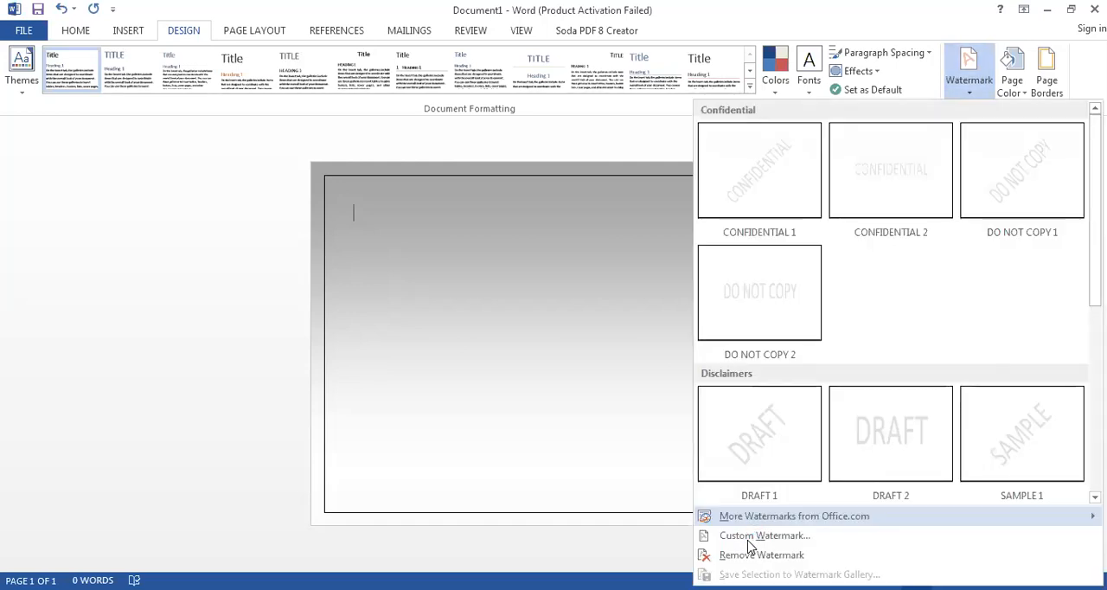
click(750, 545)
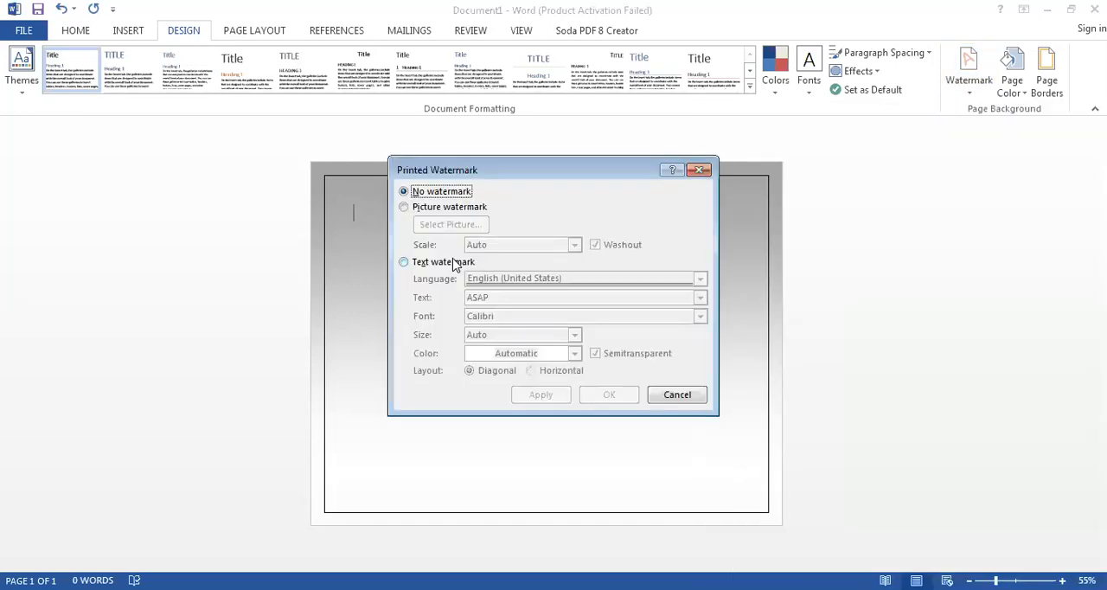
click(456, 262)
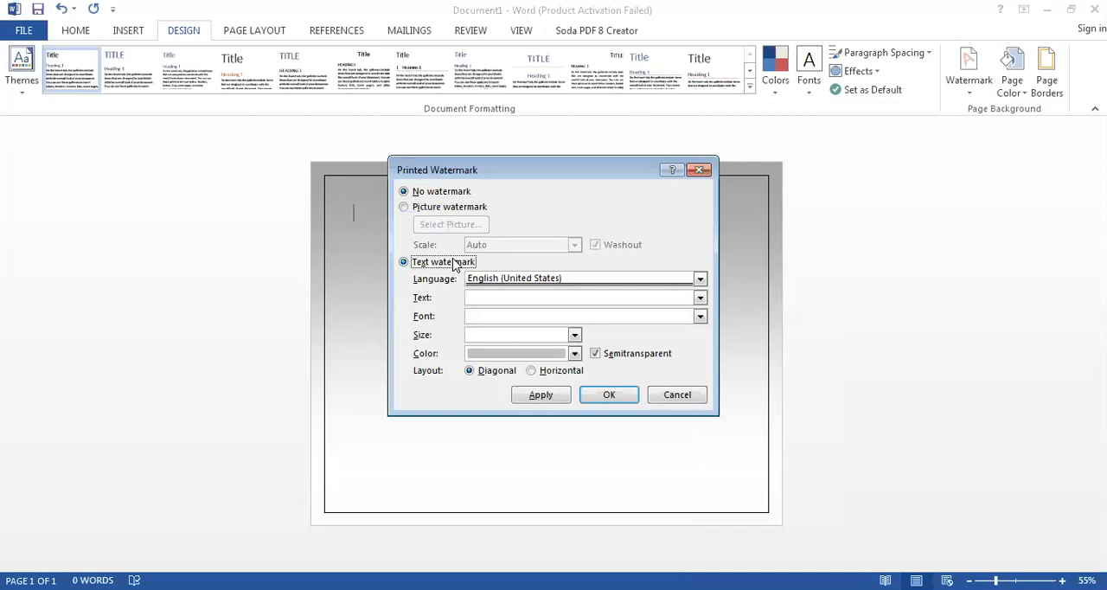
click(536, 298)
key(BackSpace)
key(BackSpace)
key(BackSpace)
key(BackSpace)
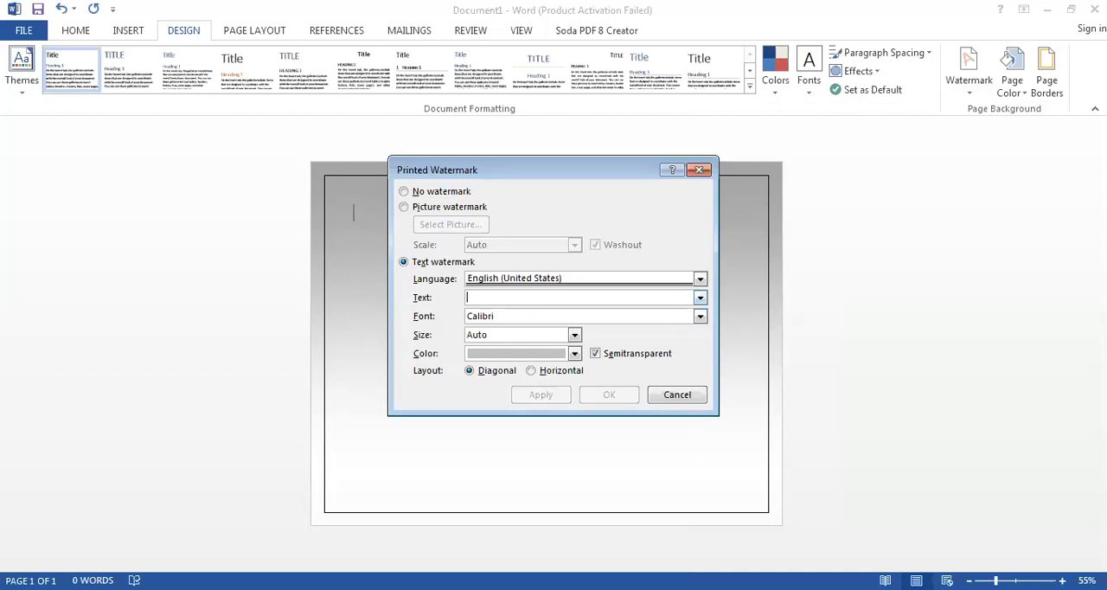
text(FMH CM)
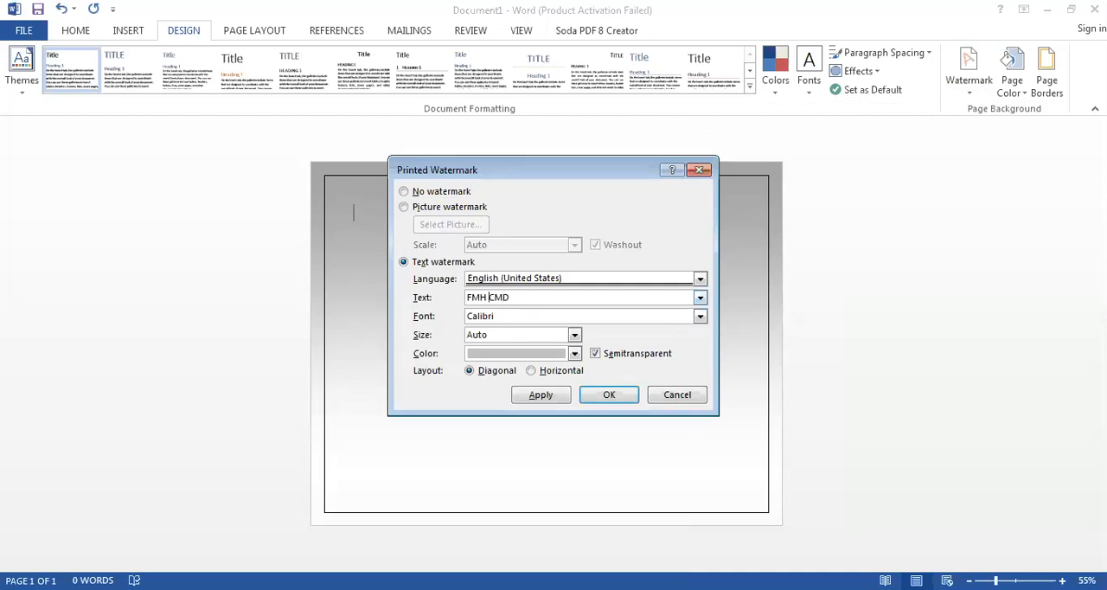
text(&D )
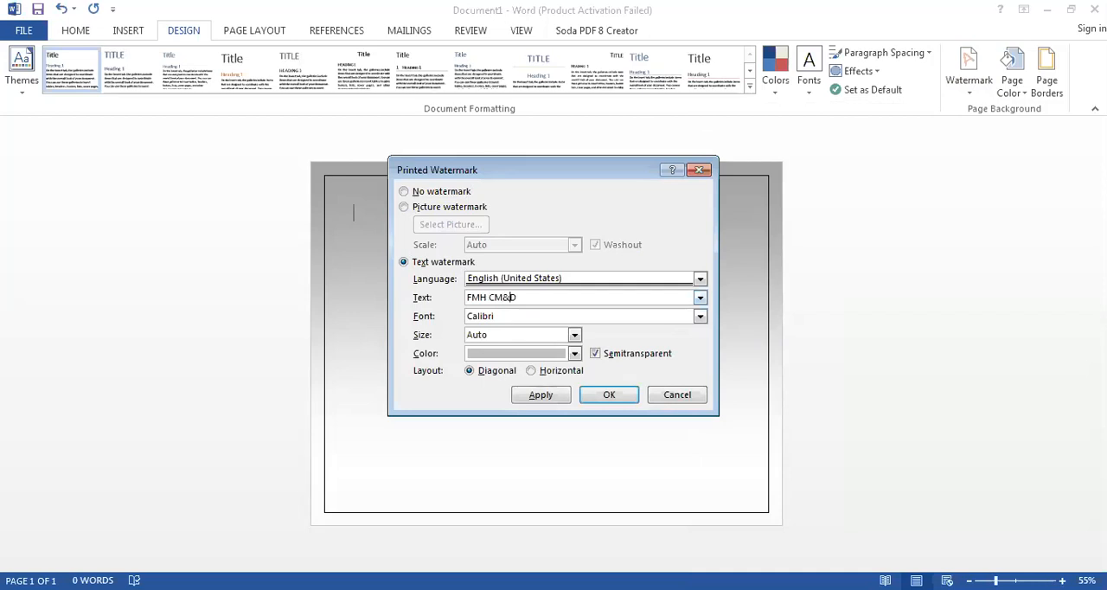
text(IH)
- Set the text watermark to a horizontal layout in the Stencil font and apply it to the page
click(531, 371)
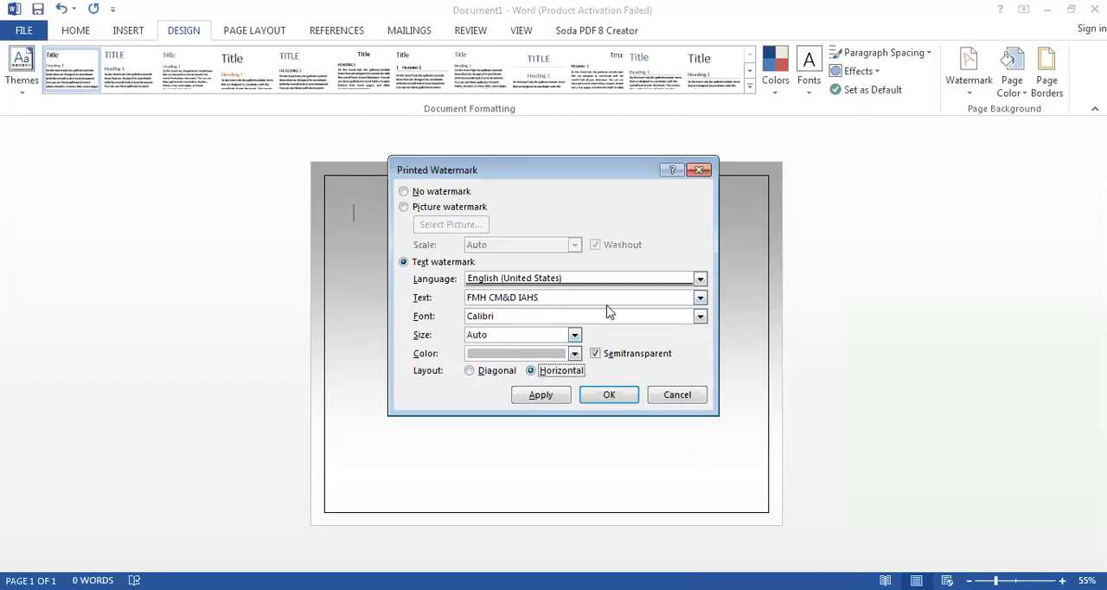
click(700, 317)
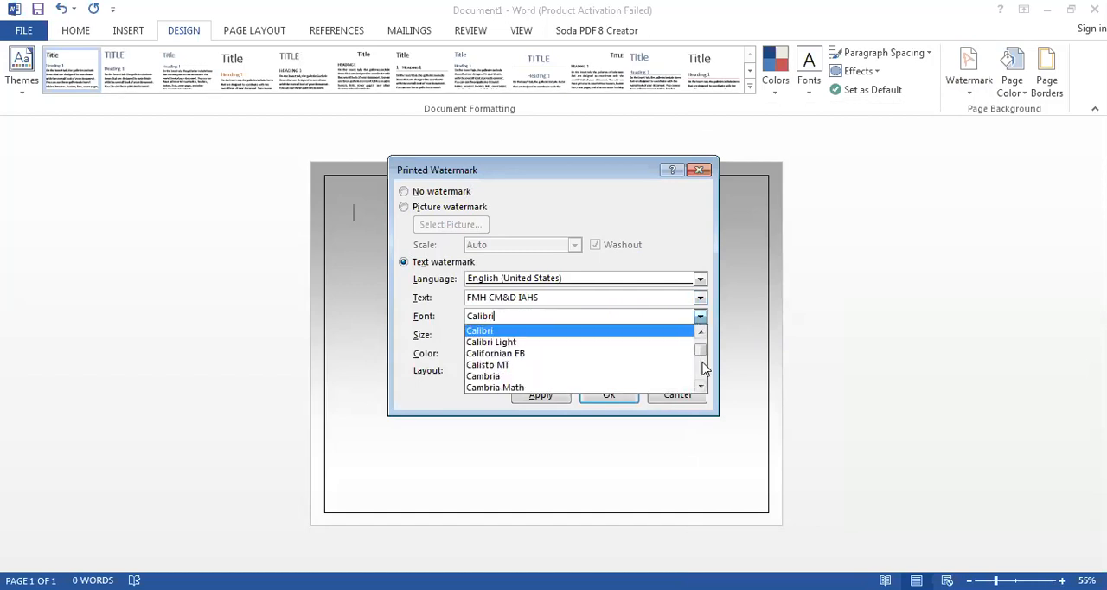
mouse_move(704, 359)
mouse_down()
mouse_move(701, 383)
mouse_move(701, 372)
mouse_up()
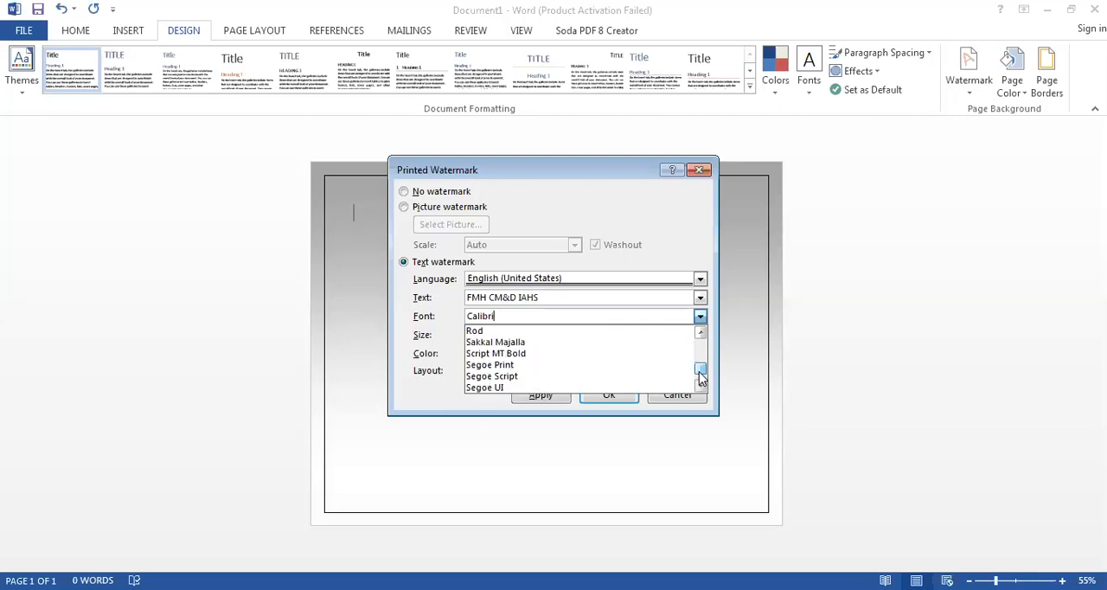
key(Down)
key(Down)
key(Down)
key(Down)
key(Down)
key(Down)
key(Down)
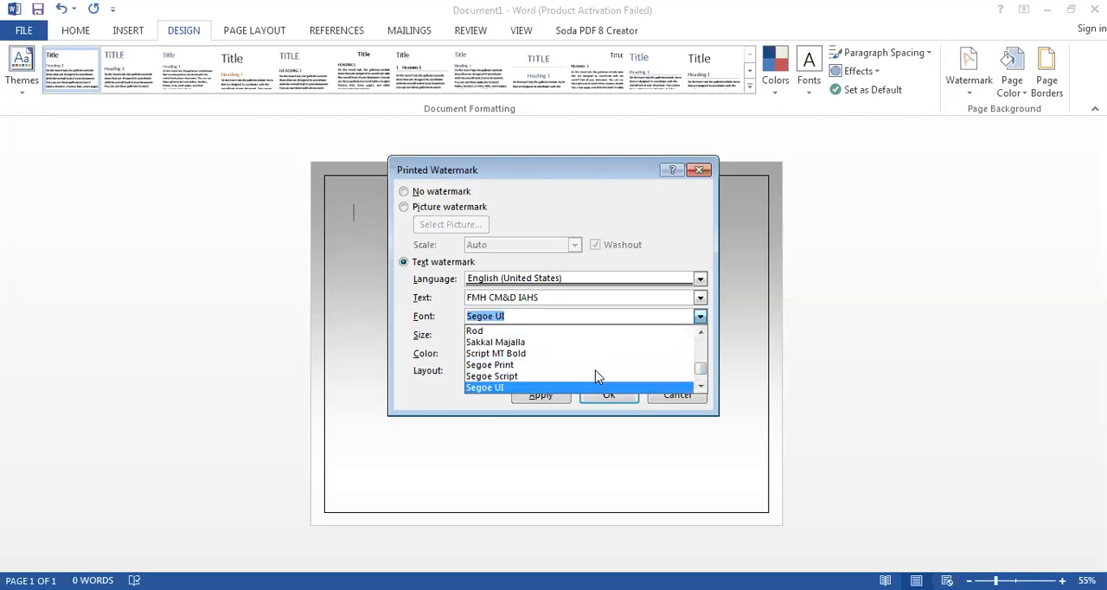
key(Down)
key(Down)
key(Down)
key(Down)
key(Down)
key(Down)
key(Down)
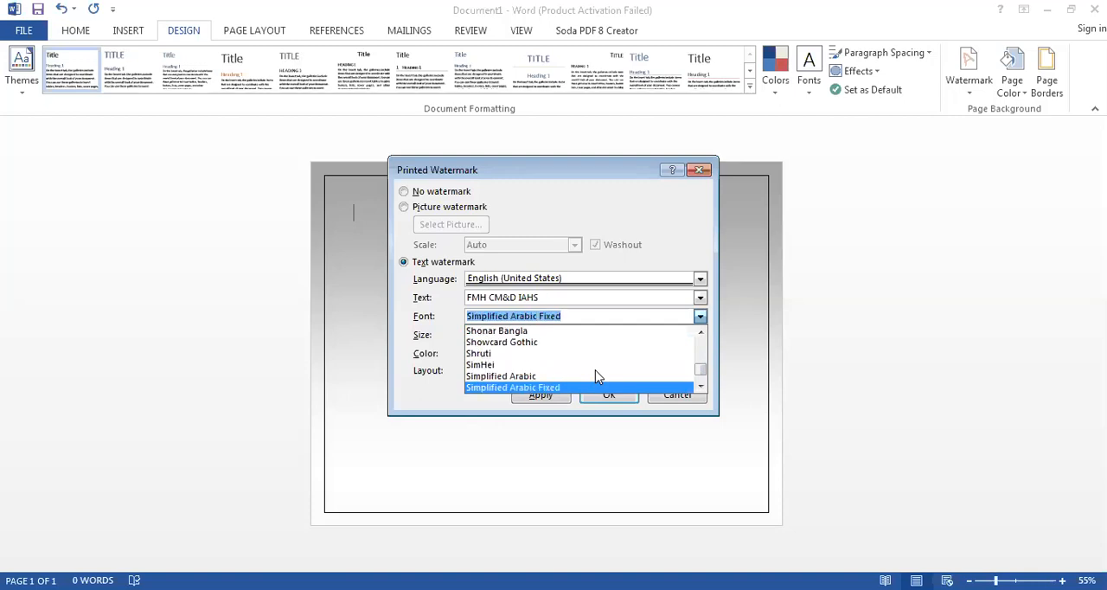
key(Down)
key(Down)
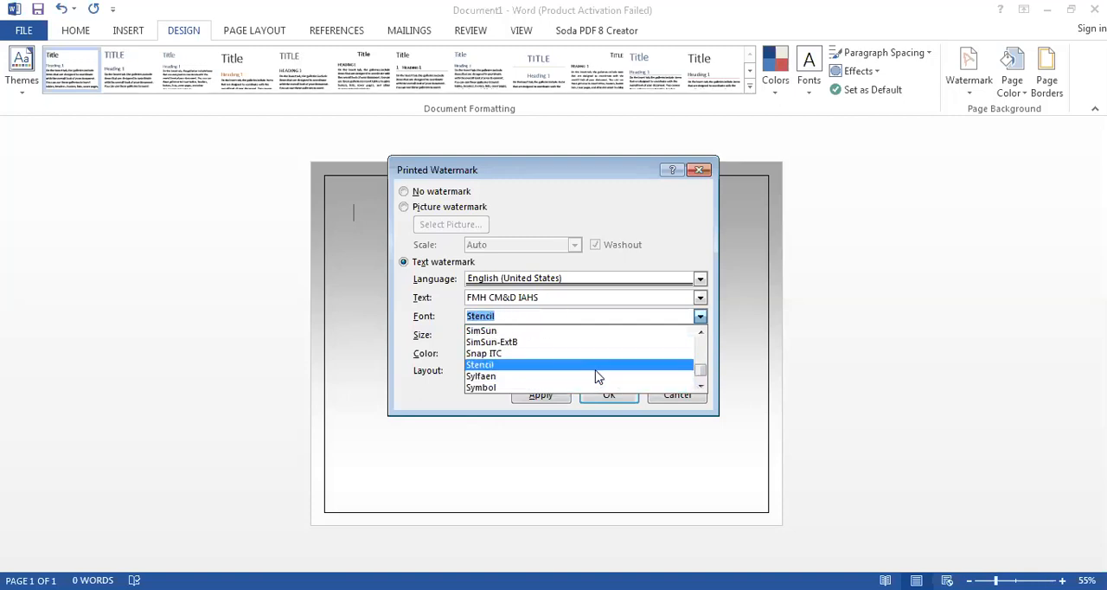
click(596, 373)
click(540, 394)
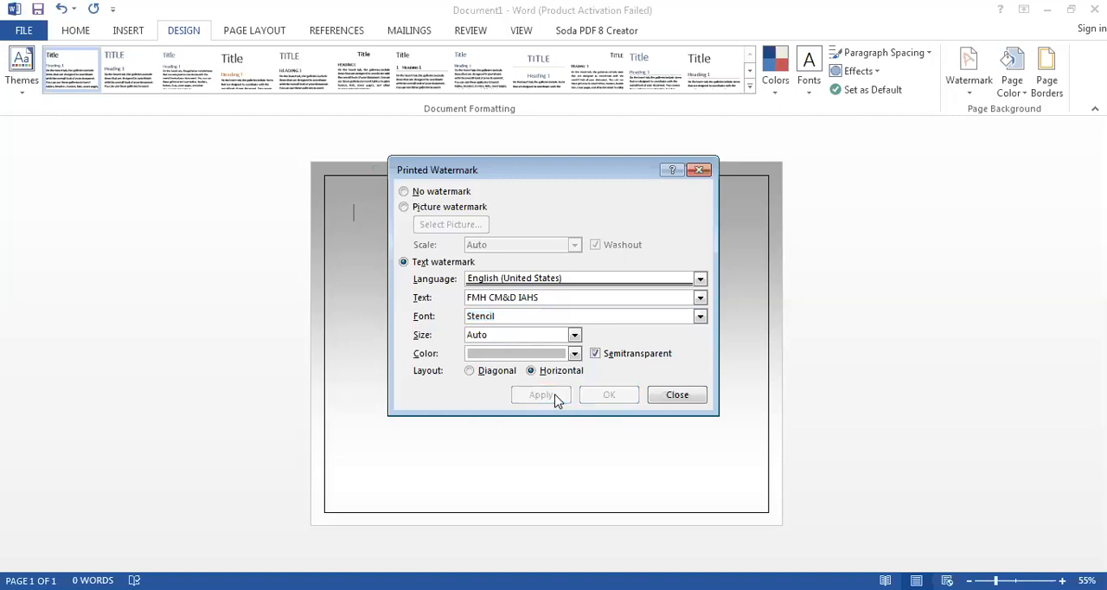
click(667, 403)
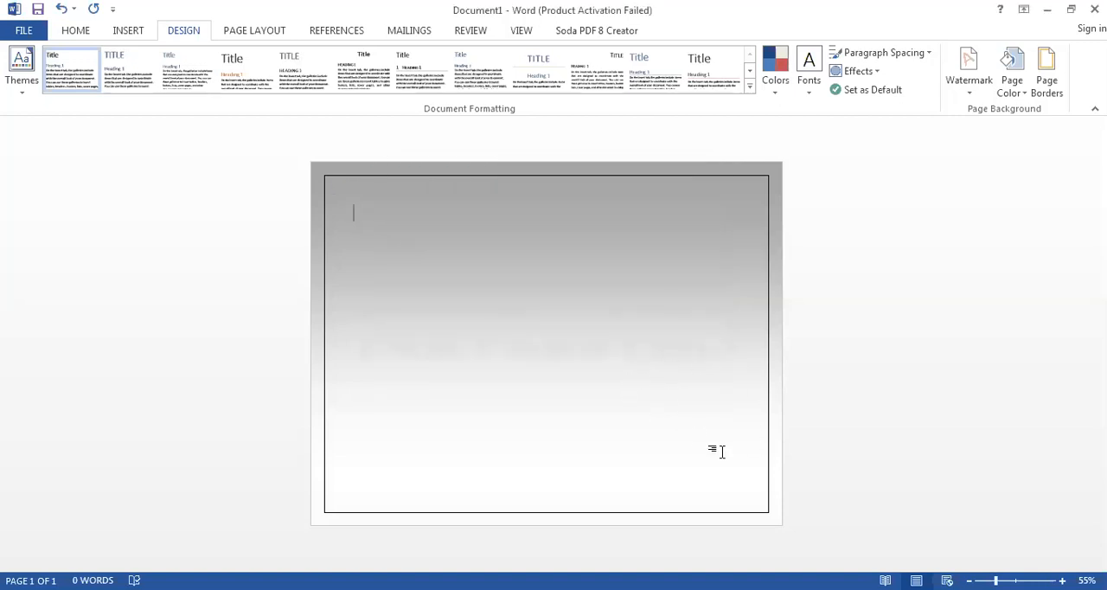
mouse_move(996, 580)
mouse_down()
mouse_move(979, 580)
mouse_move(1015, 580)
mouse_up()
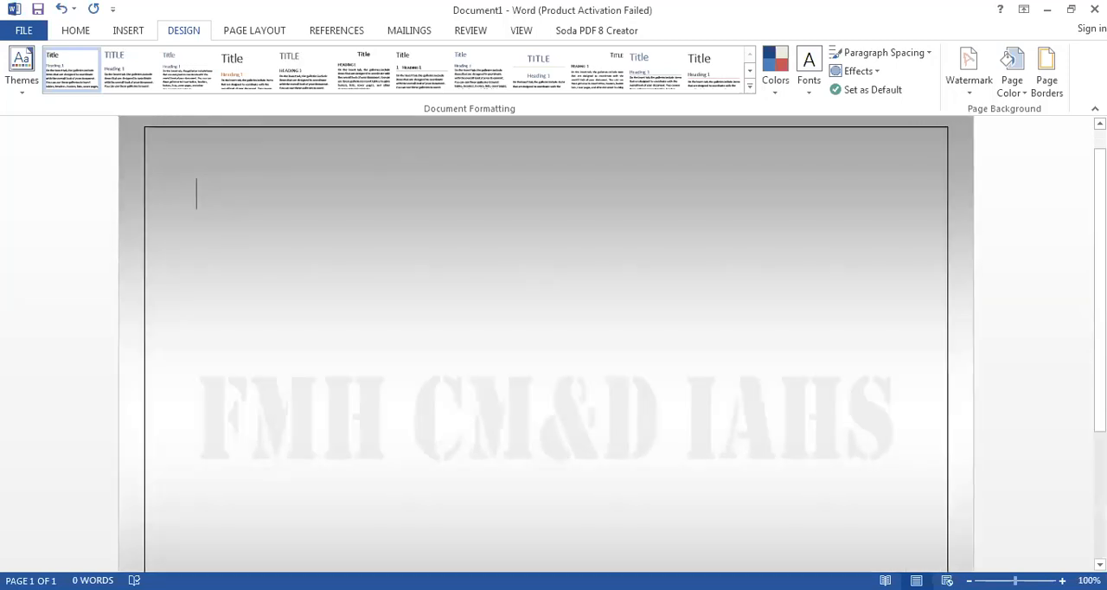
drag(1015, 580, 1011, 580)
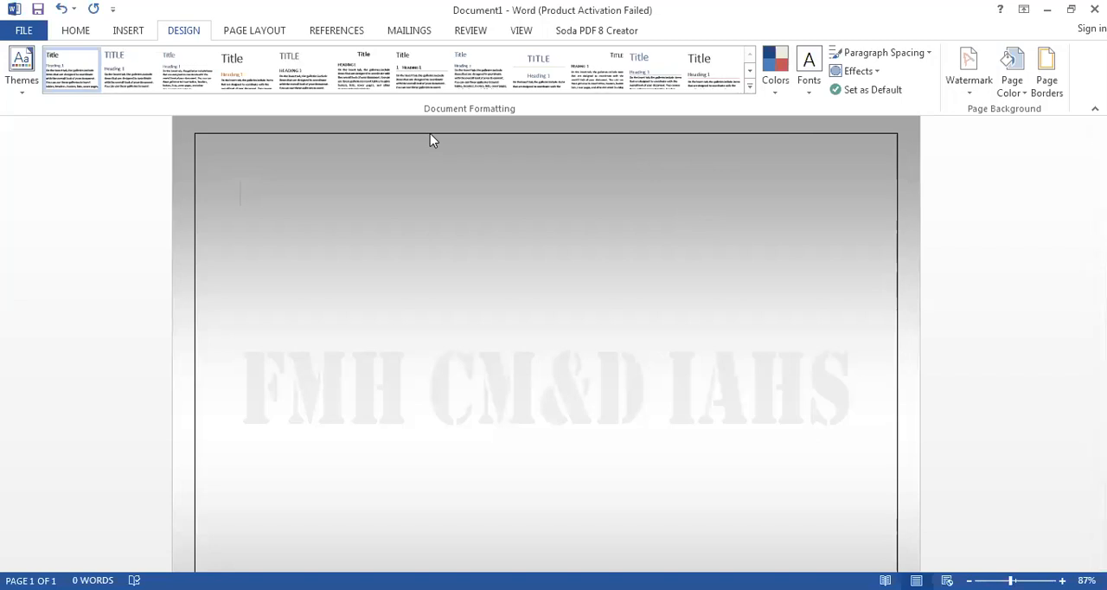
click(270, 32)
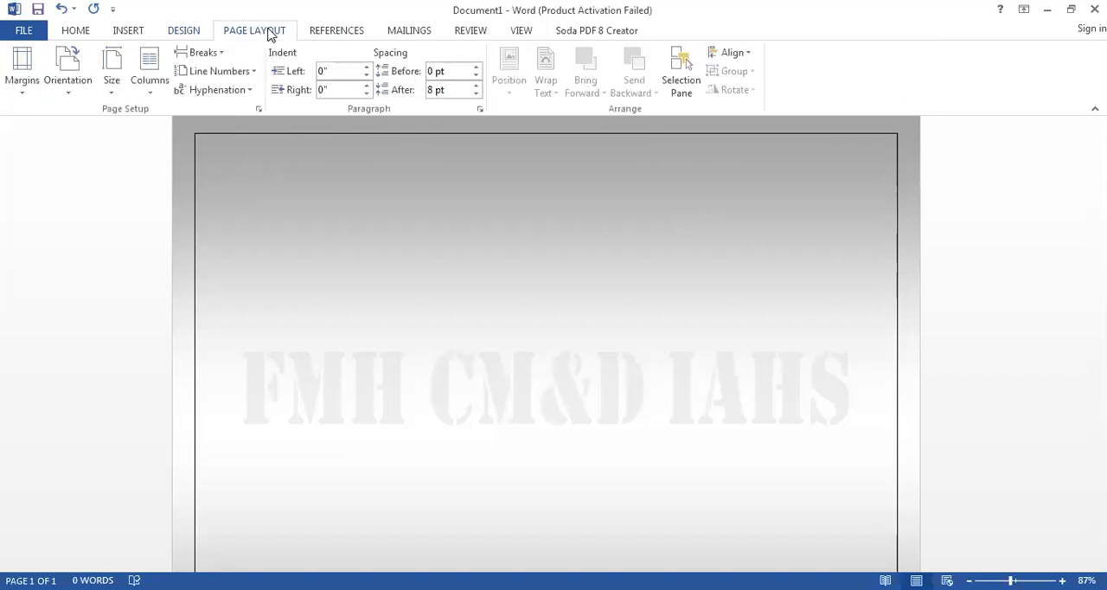
click(324, 36)
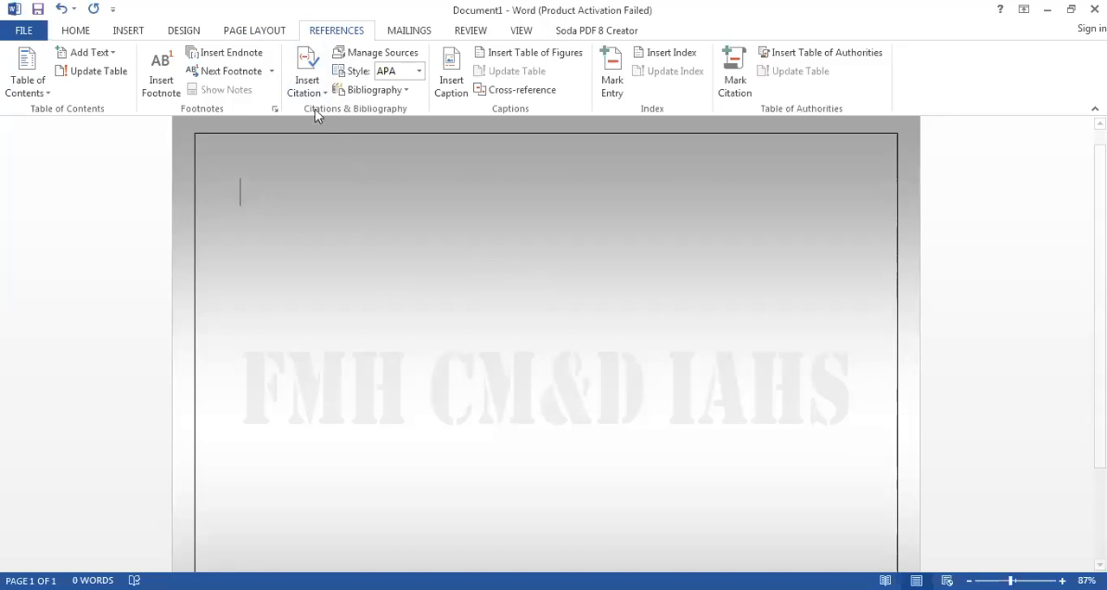
click(75, 31)
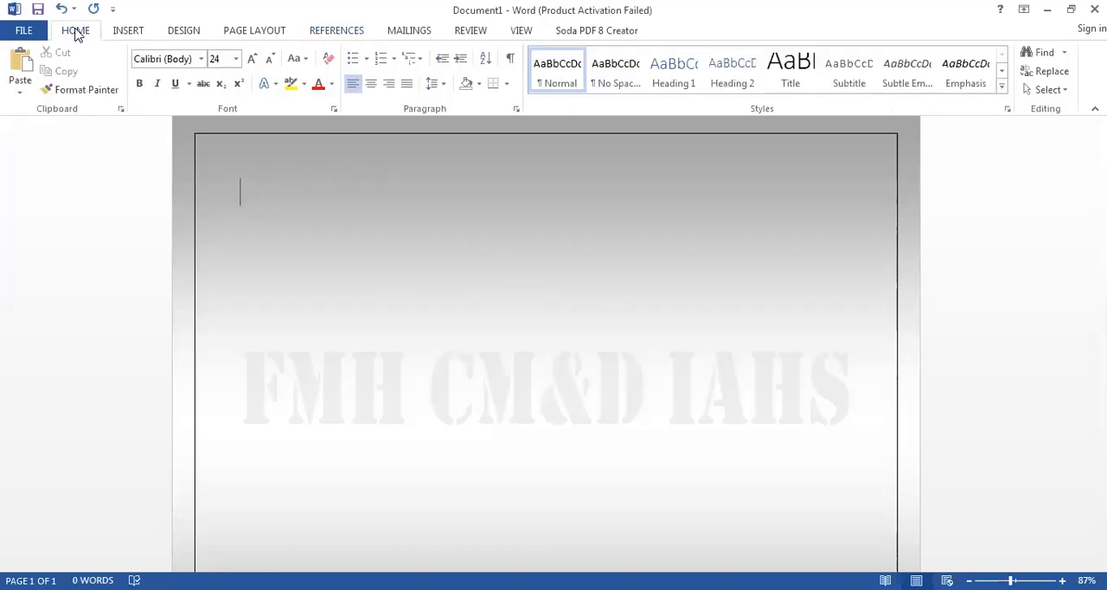
- Start a new citation source and set its type to Book
click(333, 31)
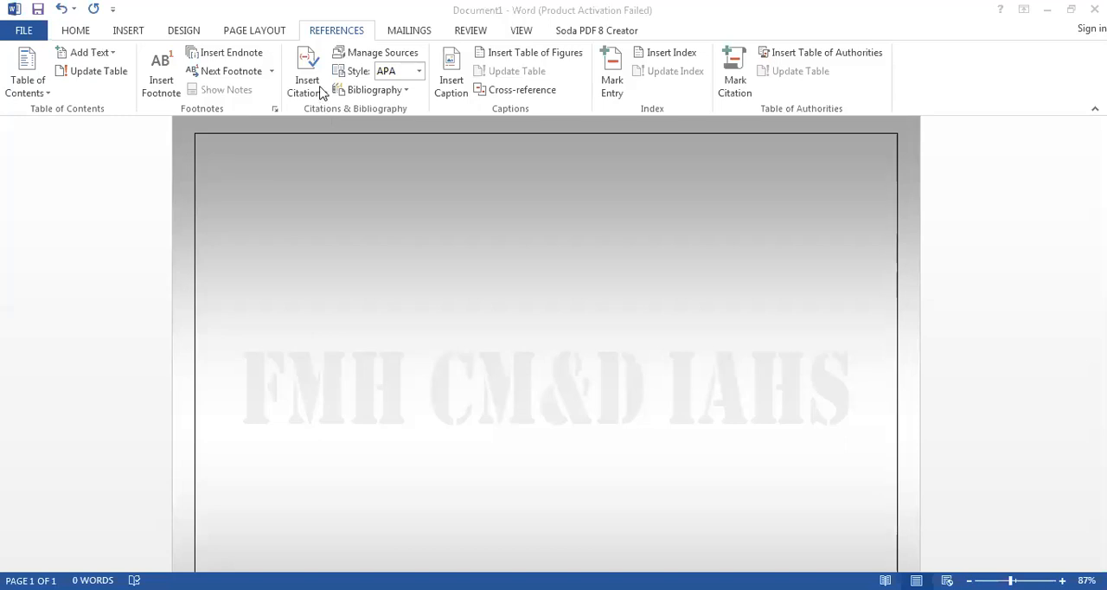
click(320, 92)
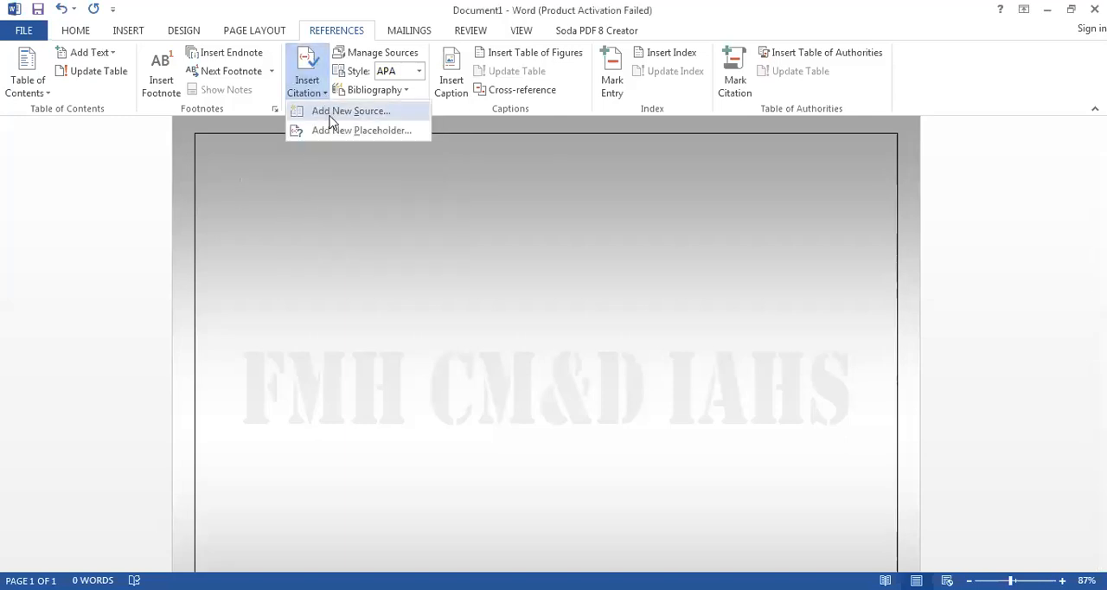
click(329, 116)
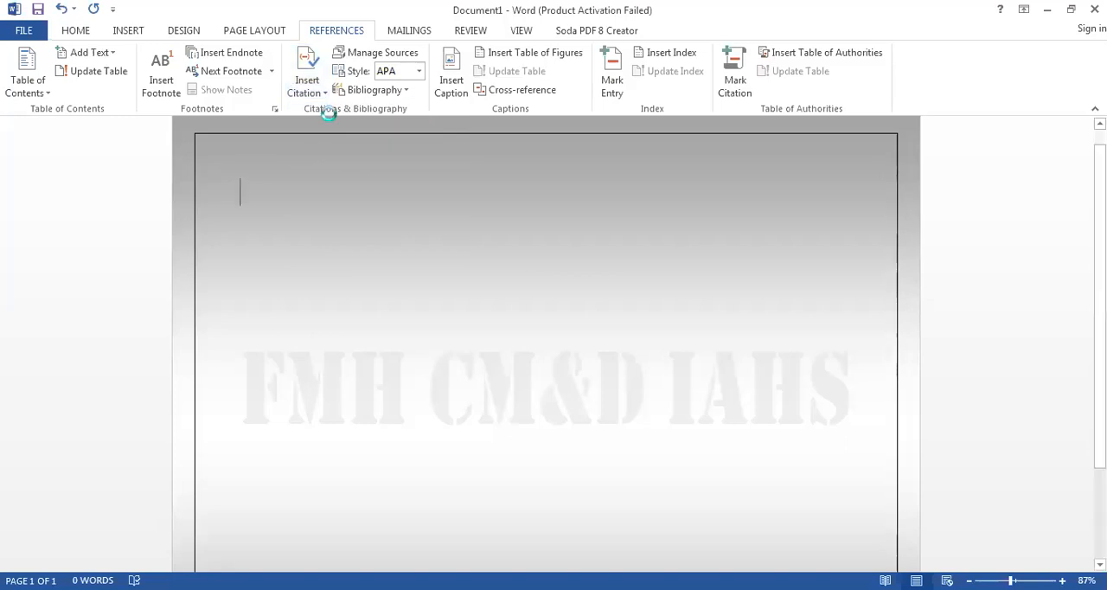
click(542, 204)
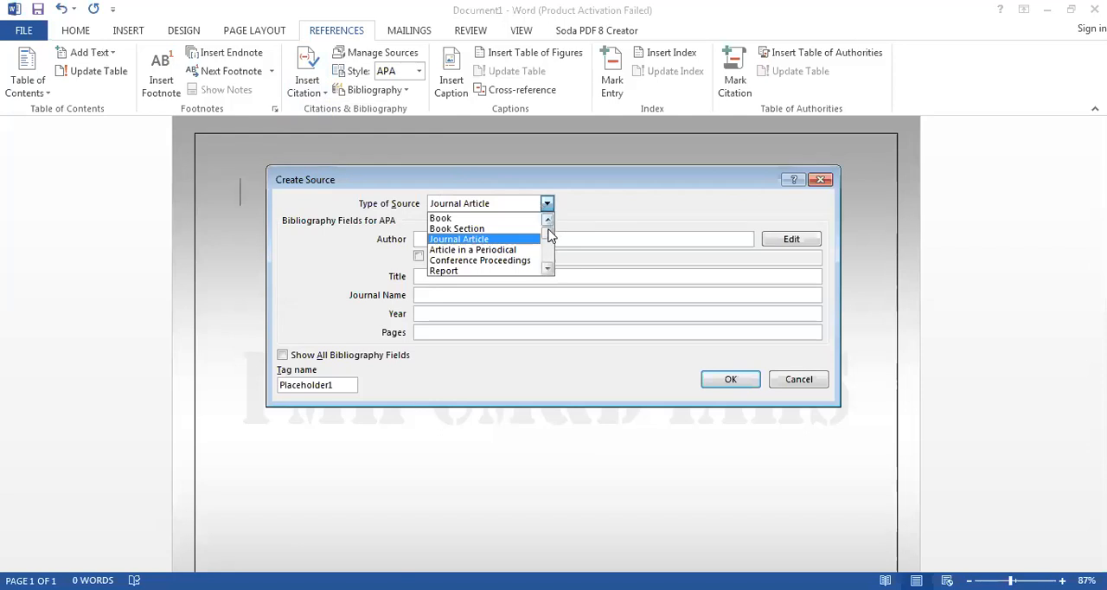
drag(548, 240, 548, 268)
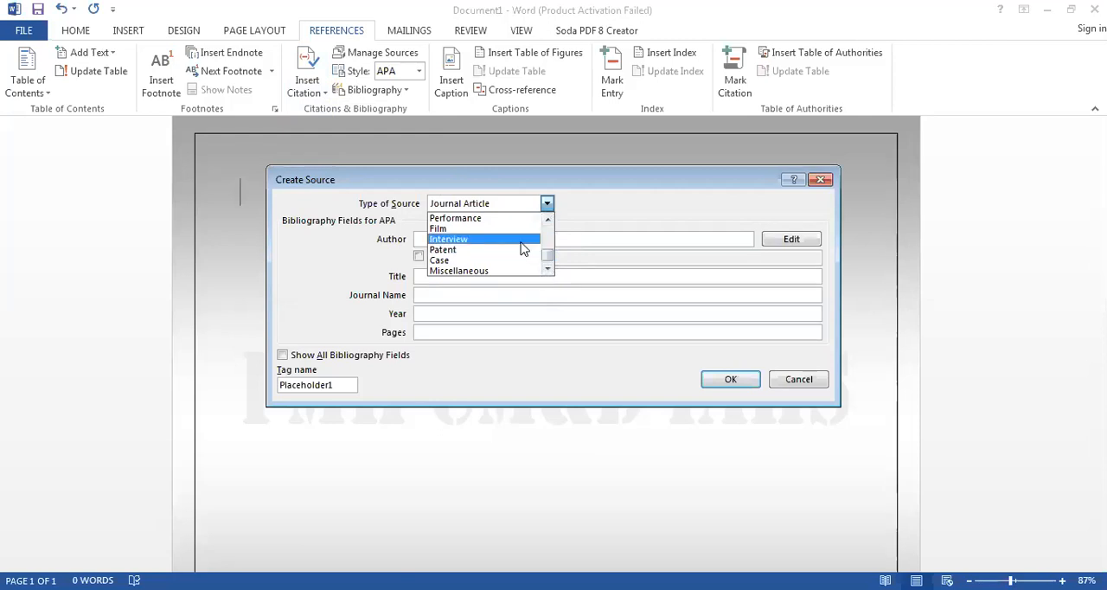
drag(548, 257, 547, 221)
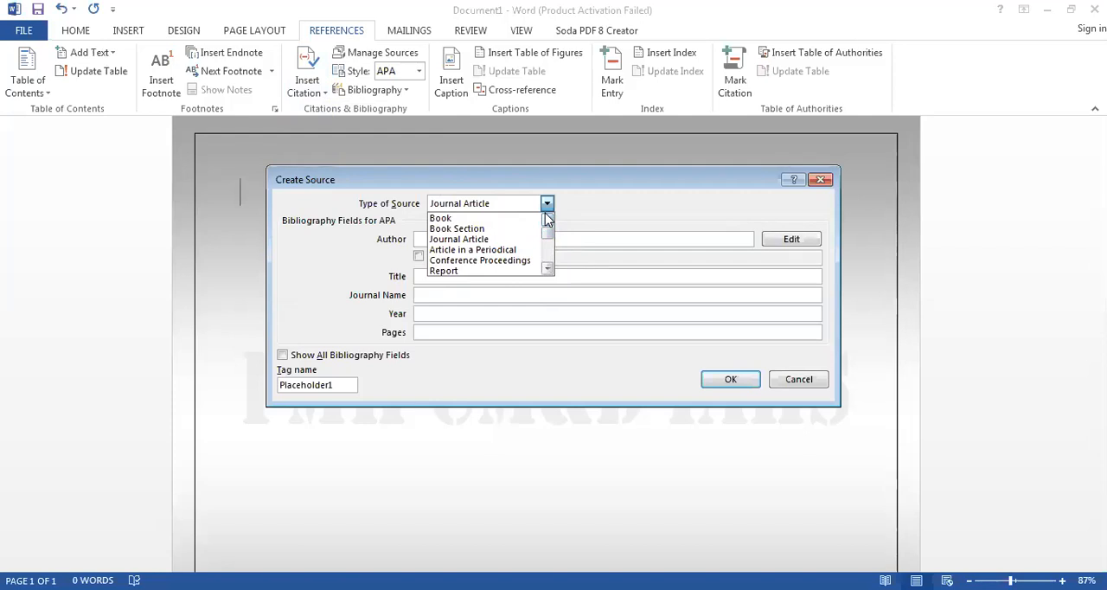
mouse_move(547, 220)
mouse_down()
mouse_move(550, 247)
mouse_move(548, 229)
mouse_up()
click(509, 219)
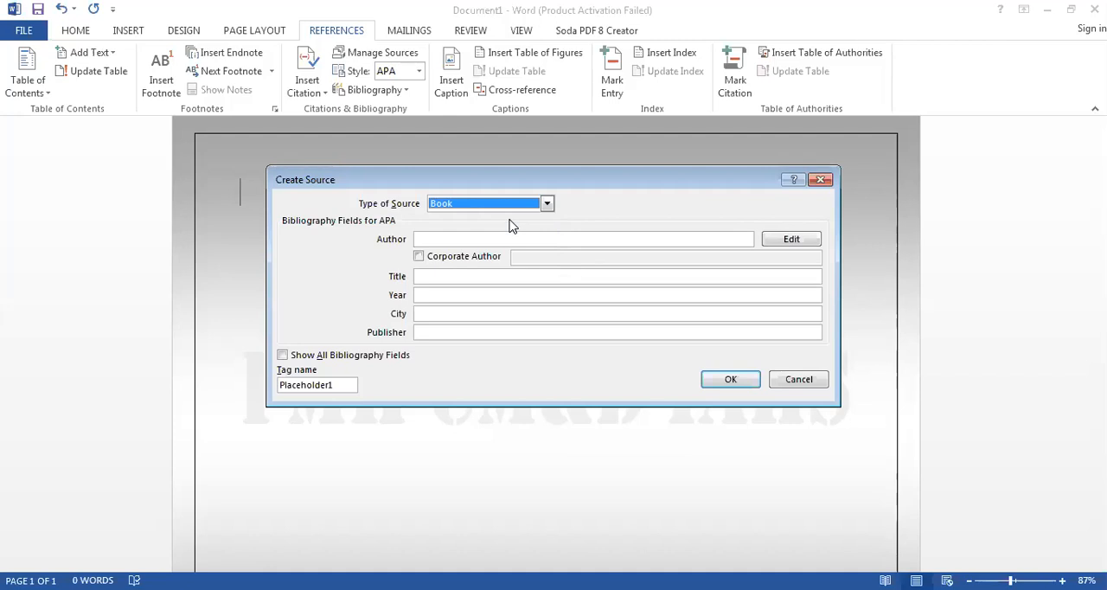
- Enter the book author's last, first and middle names through the name editor and accept them
click(506, 235)
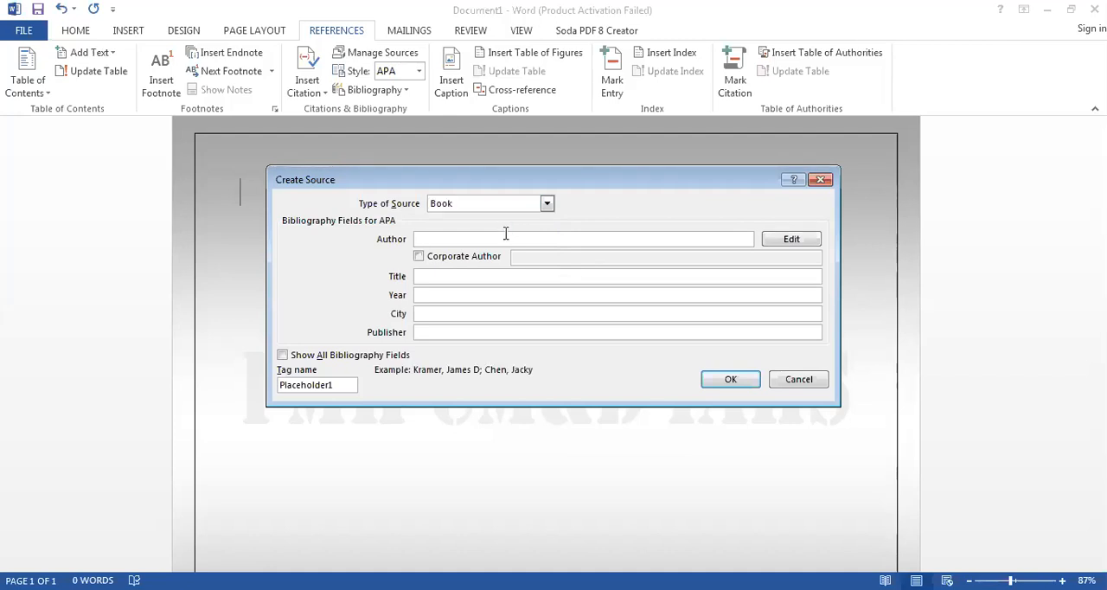
click(793, 242)
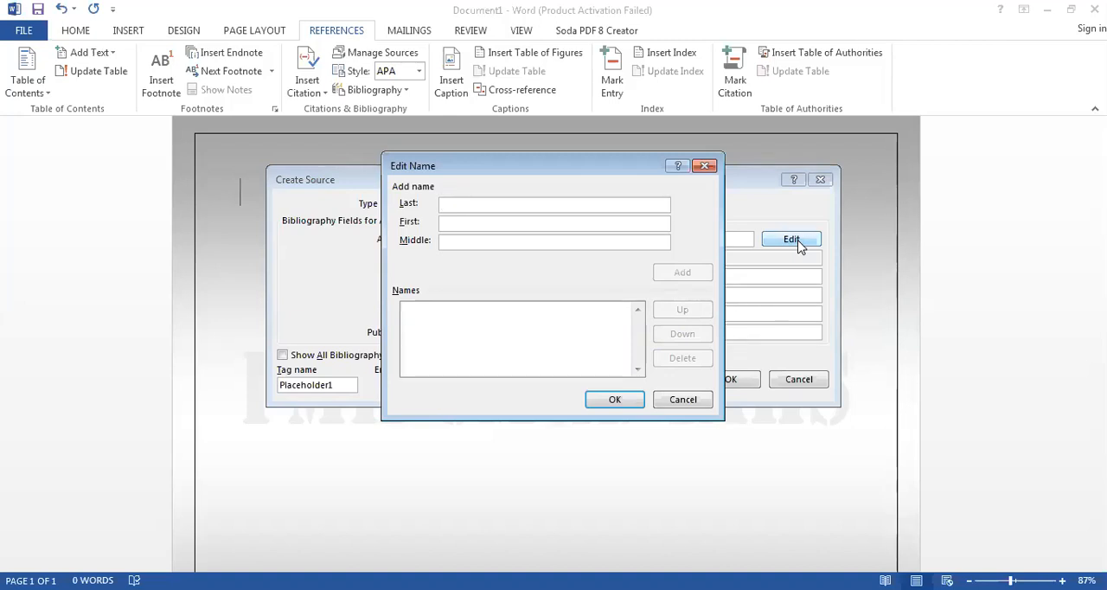
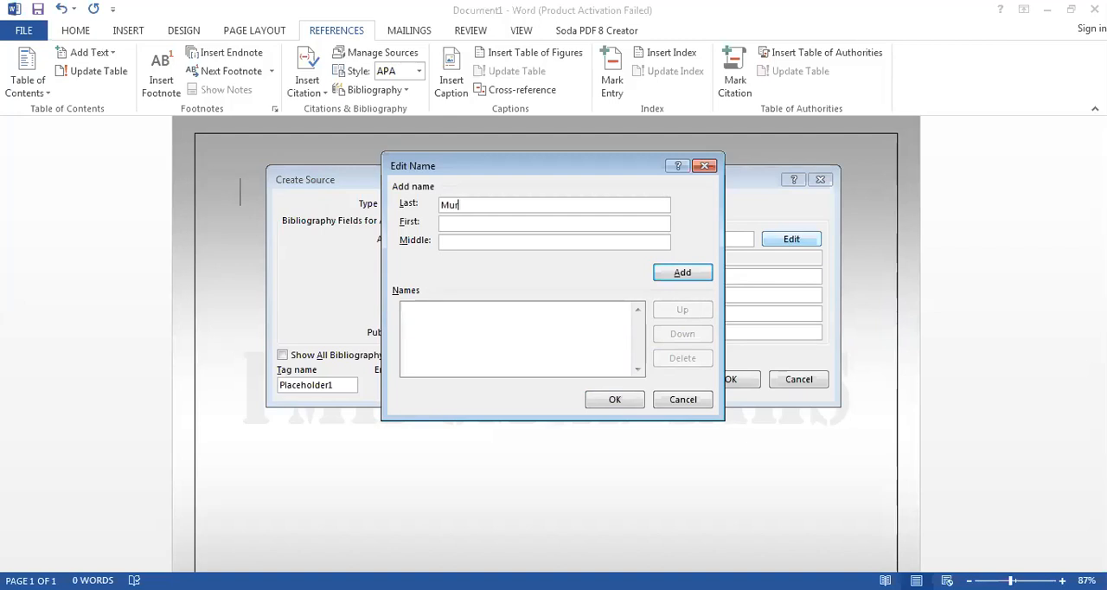
key(Tab)
key(Tab)
click(629, 398)
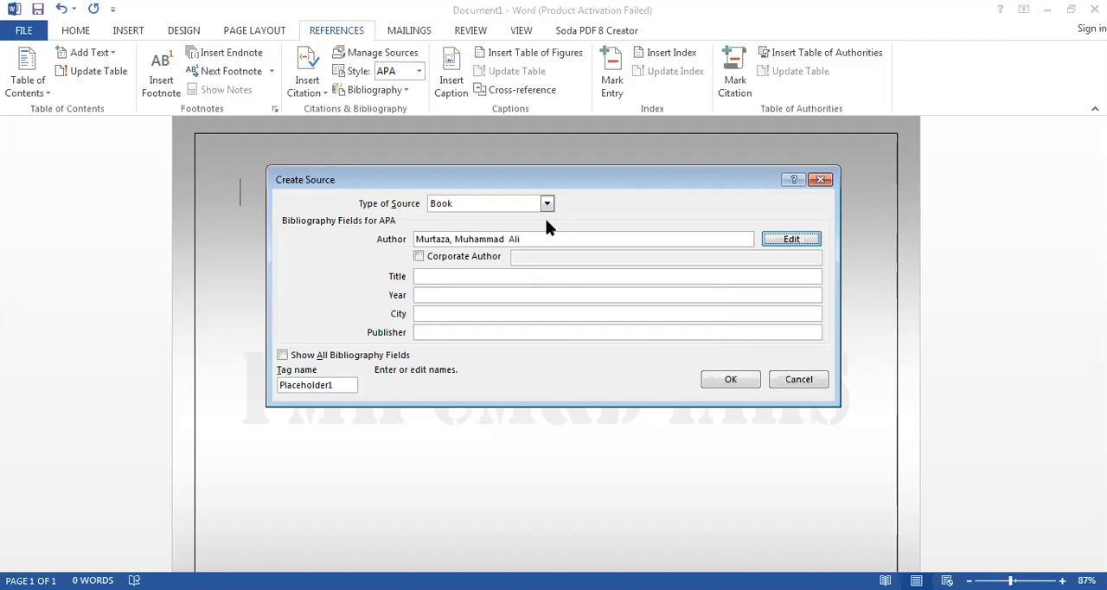
click(548, 239)
drag(547, 240, 410, 257)
click(536, 240)
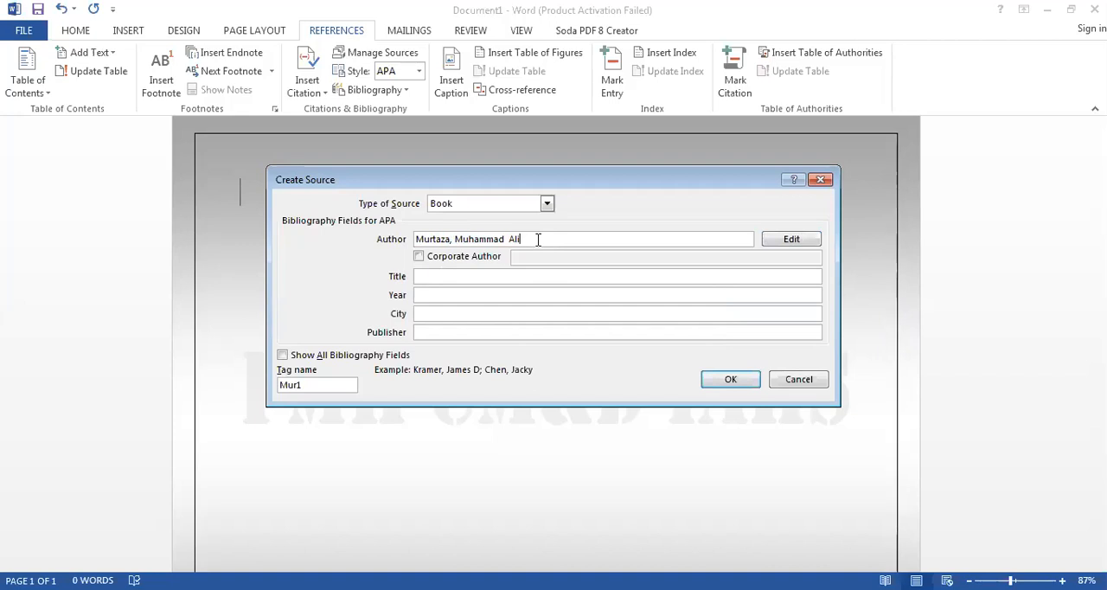
- Reopen the author name editor and add a second author's last, first and middle names to the list
click(794, 240)
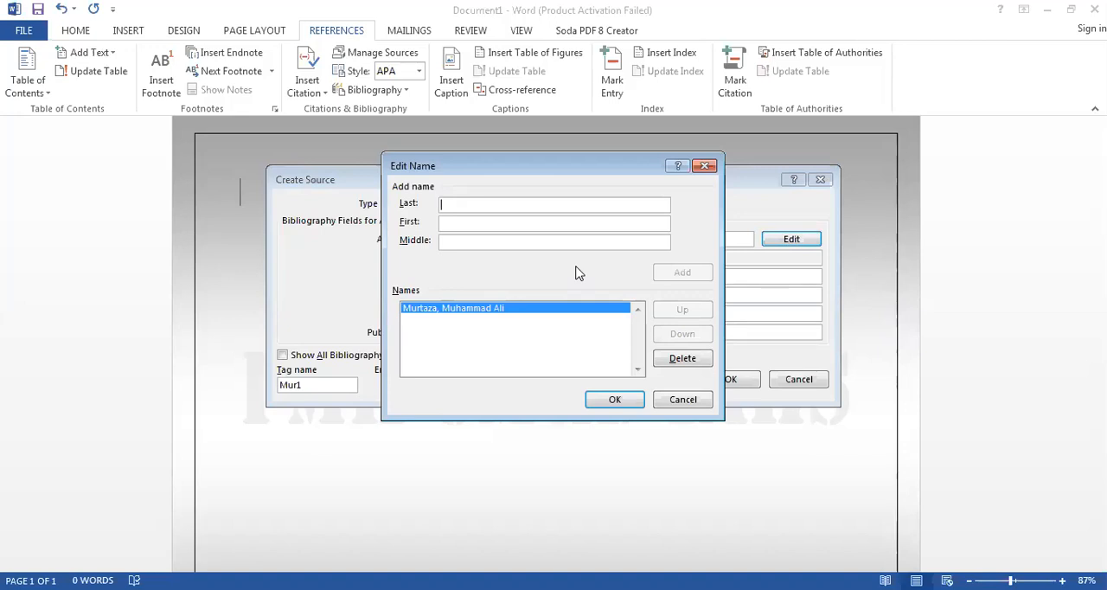
text(Jinnah)
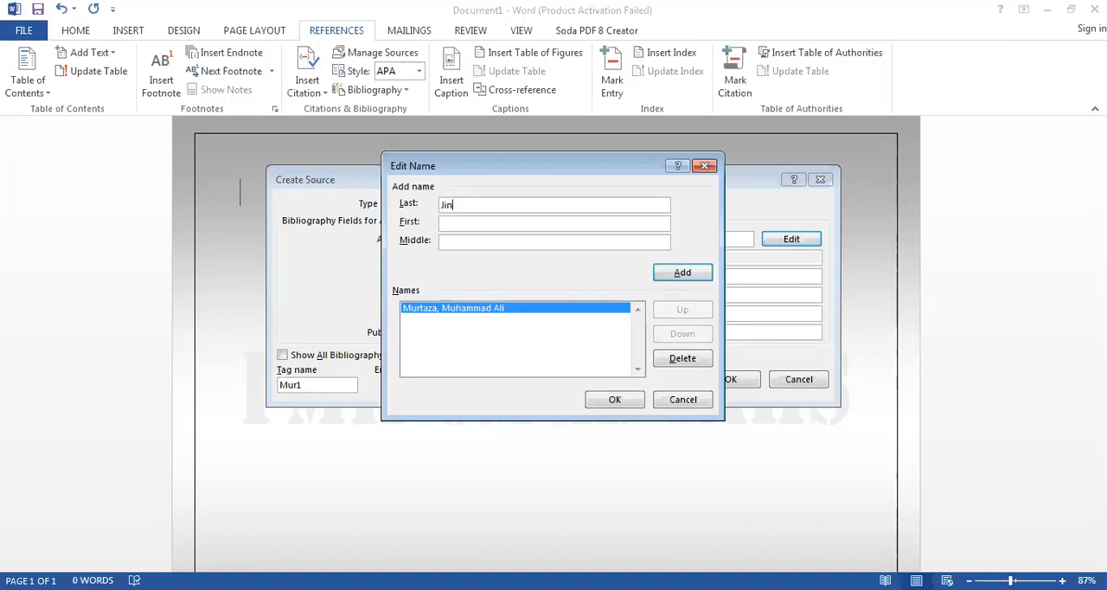
key(Tab)
text(mu)
key(BackSpace)
key(BackSpace)
text(Muhammad)
key(Tab)
text(Ali)
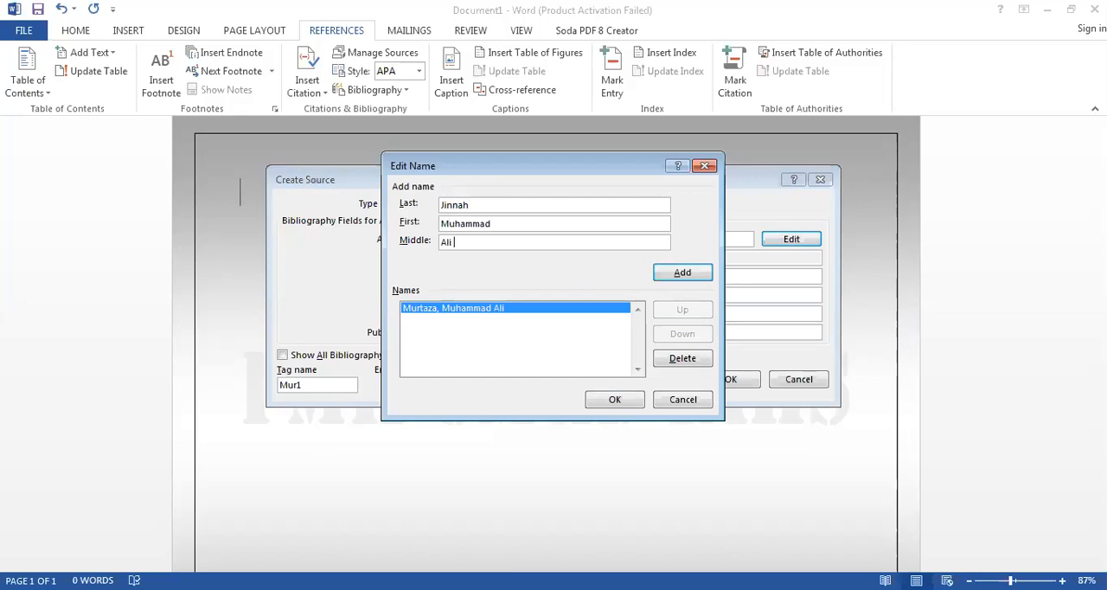
click(671, 277)
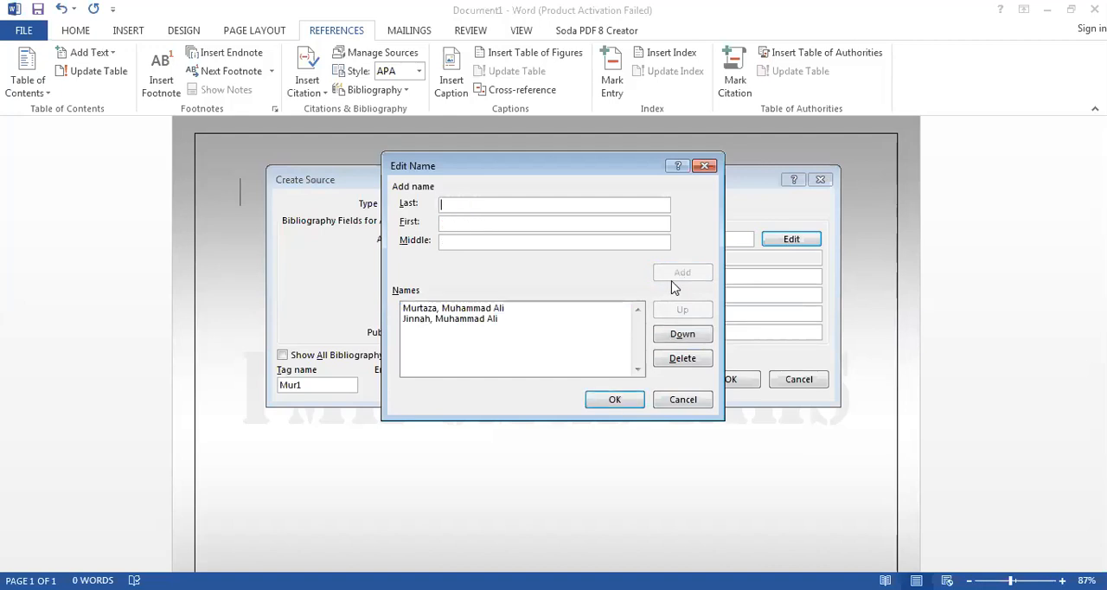
- Move the second author up to first place in the source's list of names
click(494, 320)
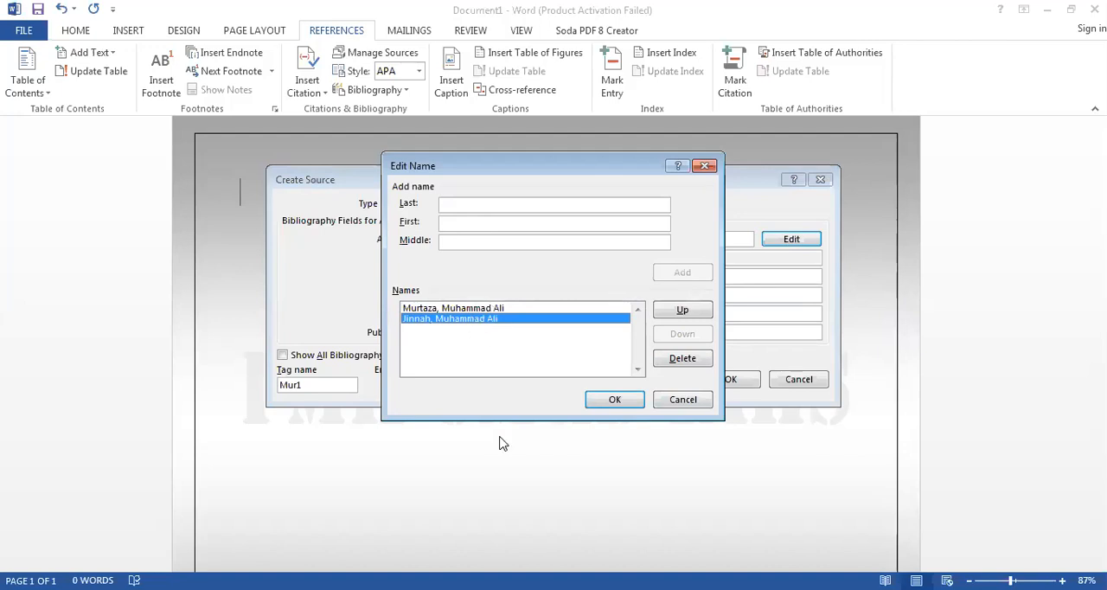
key(Up)
key(Down)
key(Up)
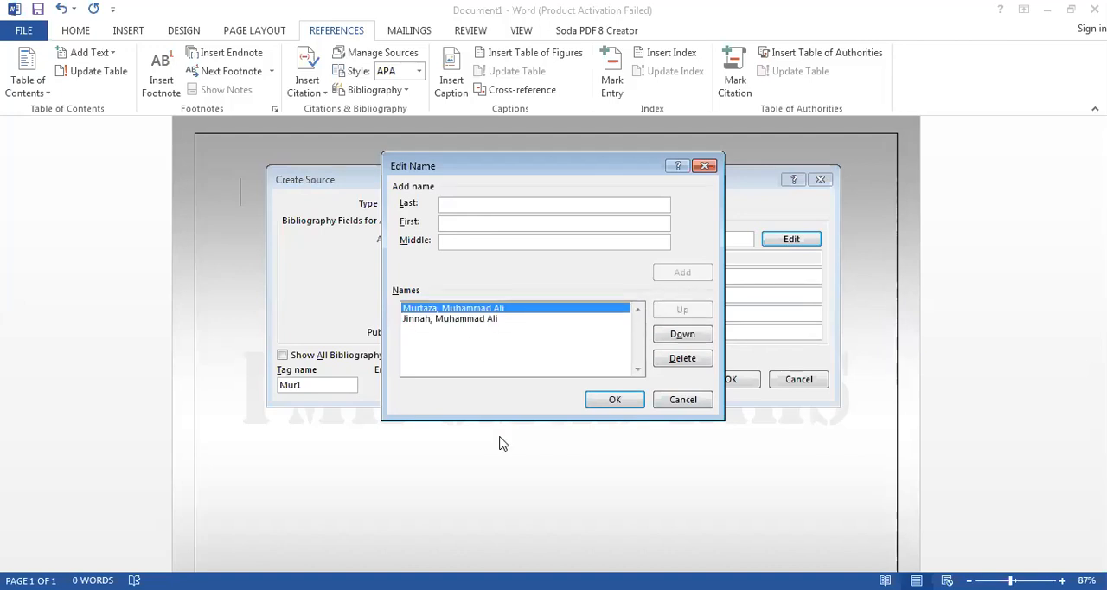
key(Down)
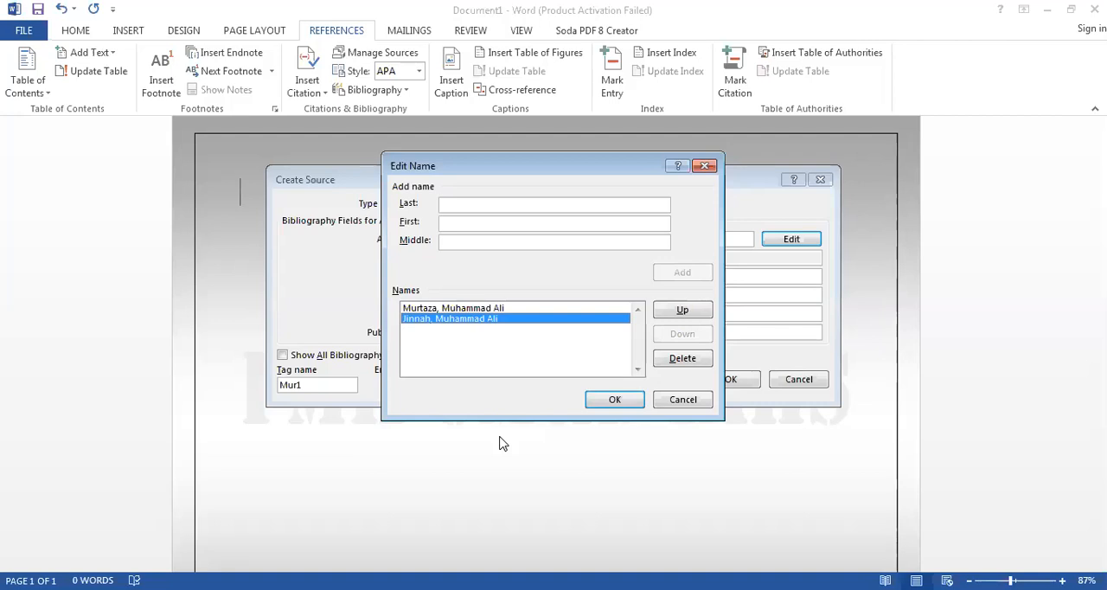
click(683, 311)
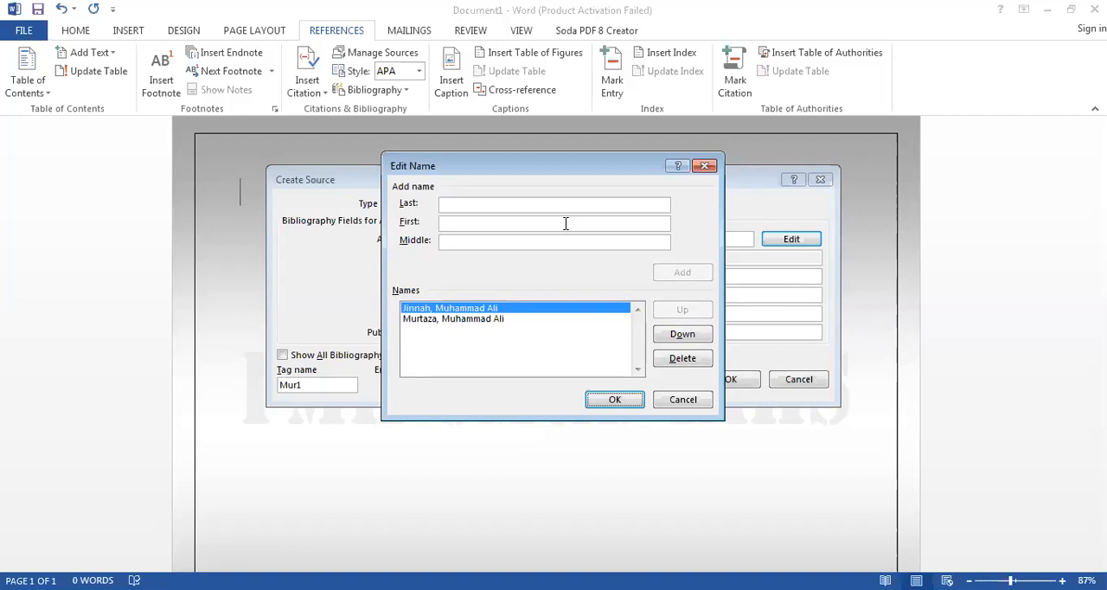
- Add a third author's last and first names to the source's name list and accept the list
click(565, 223)
click(545, 205)
key(BackSpace)
key(Tab)
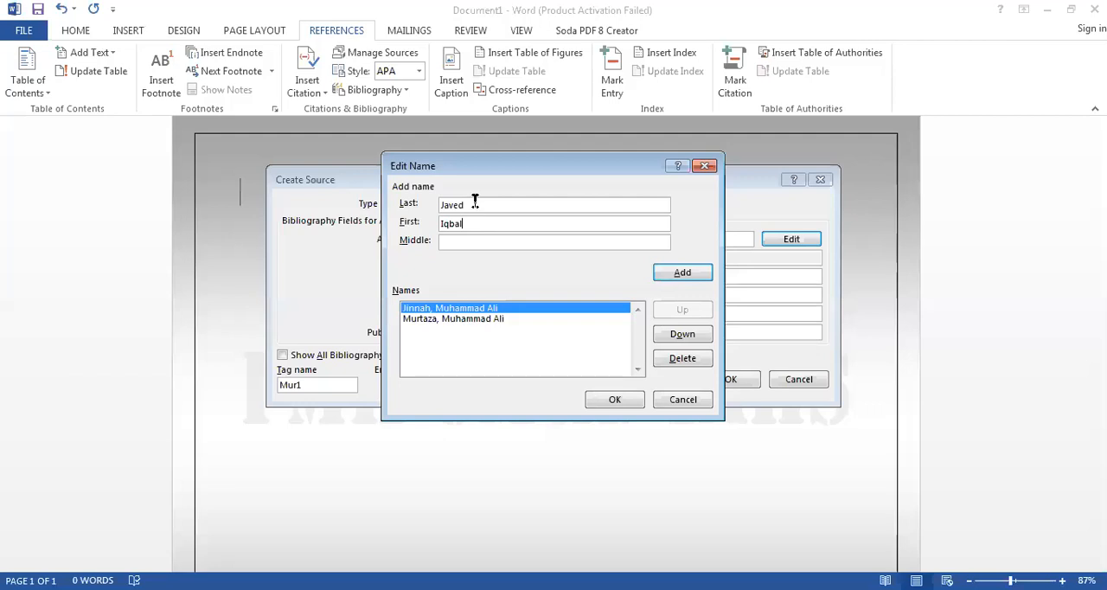
click(684, 274)
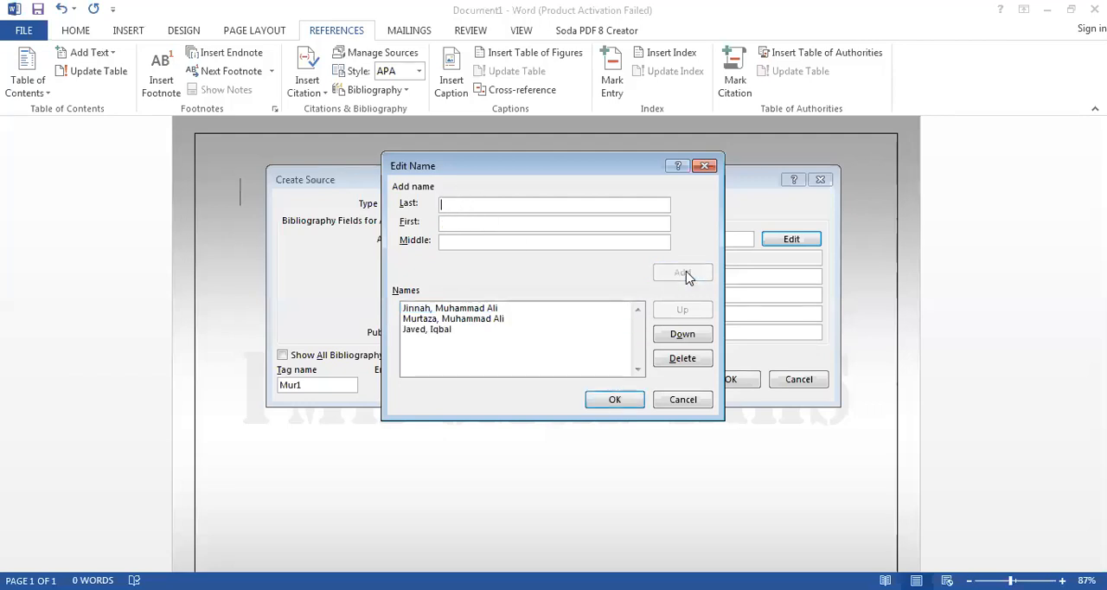
click(616, 401)
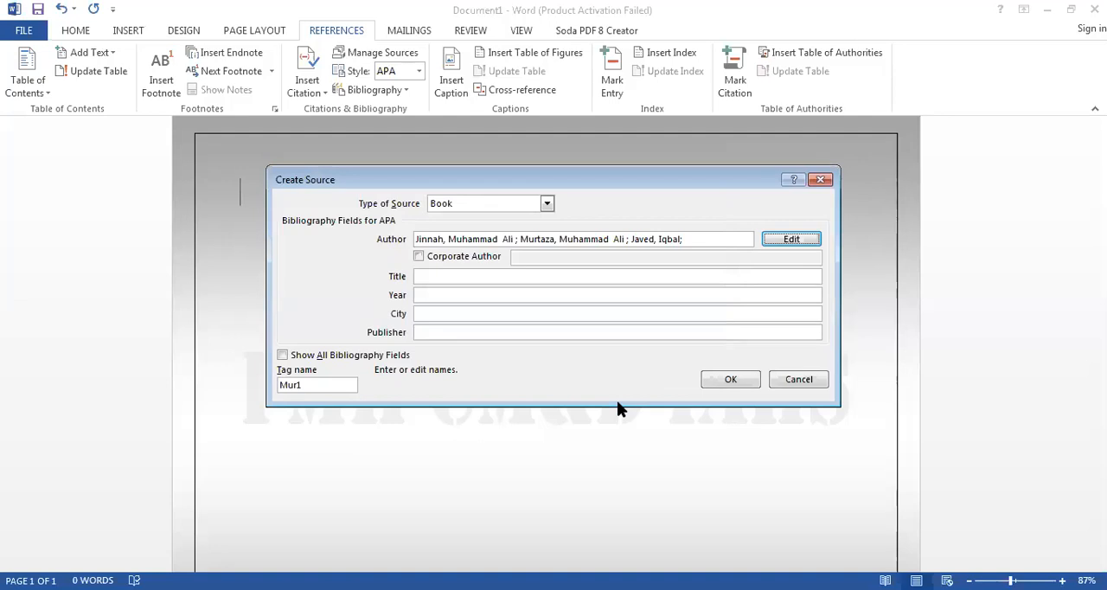
- Enter "Pakistan Studies" as the title of the book source
click(484, 276)
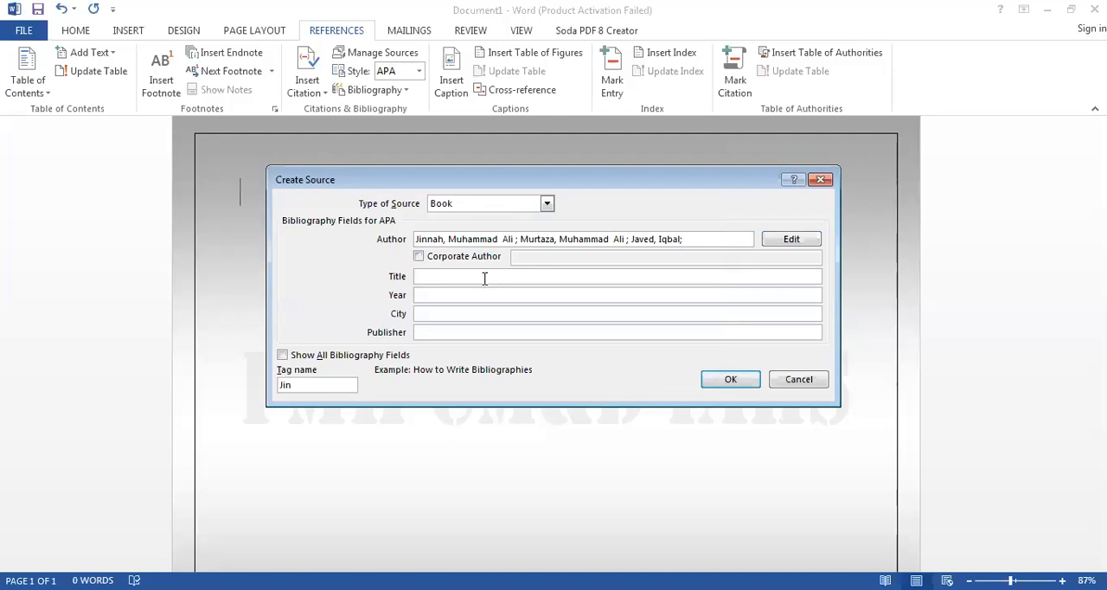
text(Pakistan Studies)
- Switch the source to a corporate author and replace the carried-over names with "World Health Organization"
click(419, 258)
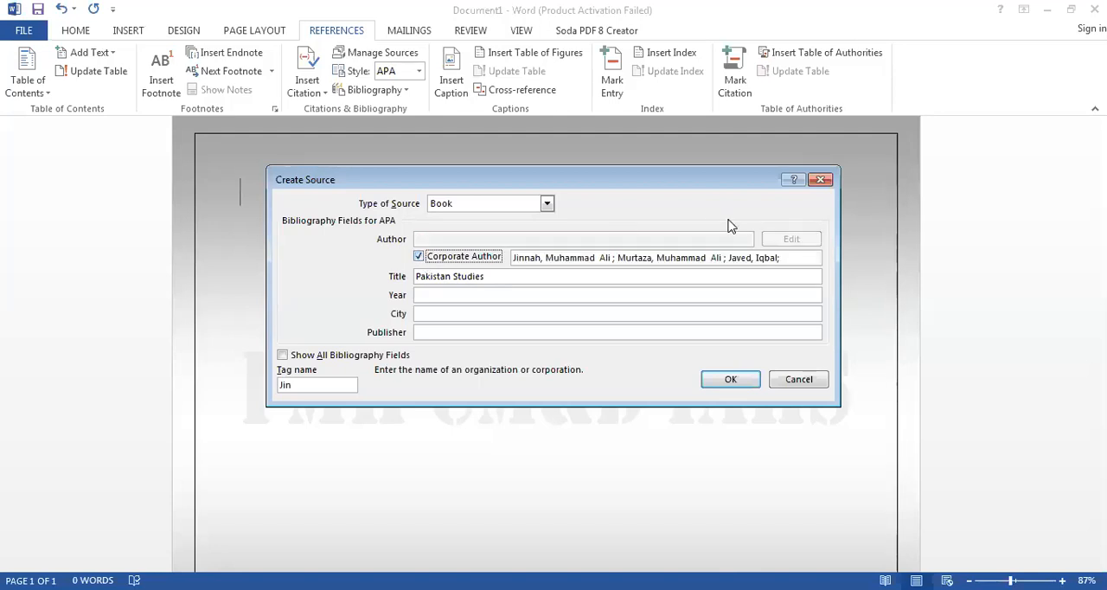
drag(794, 256, 513, 258)
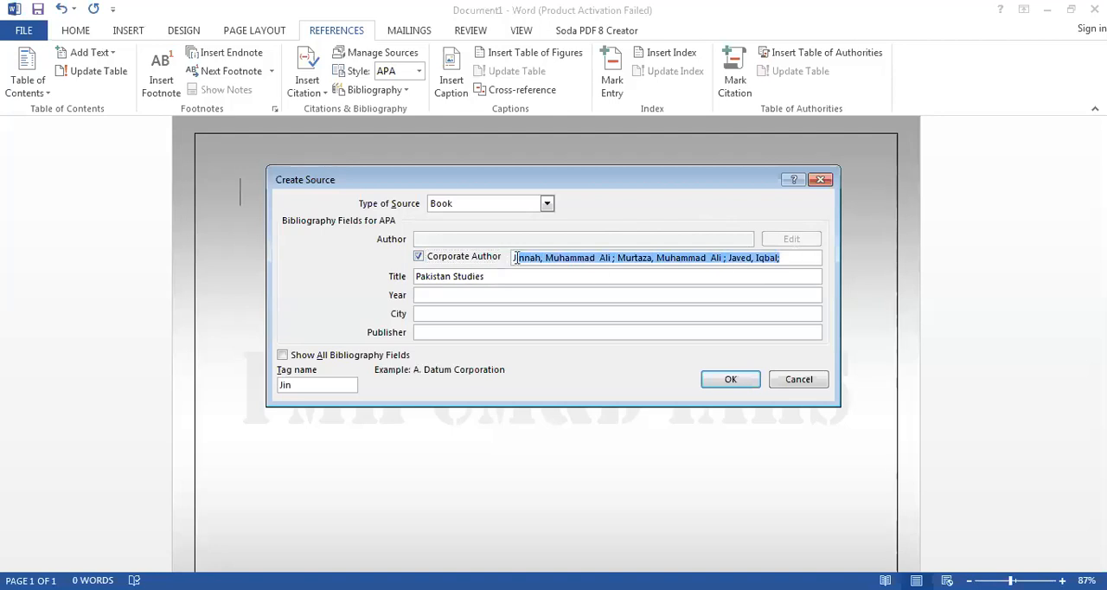
key(Delete)
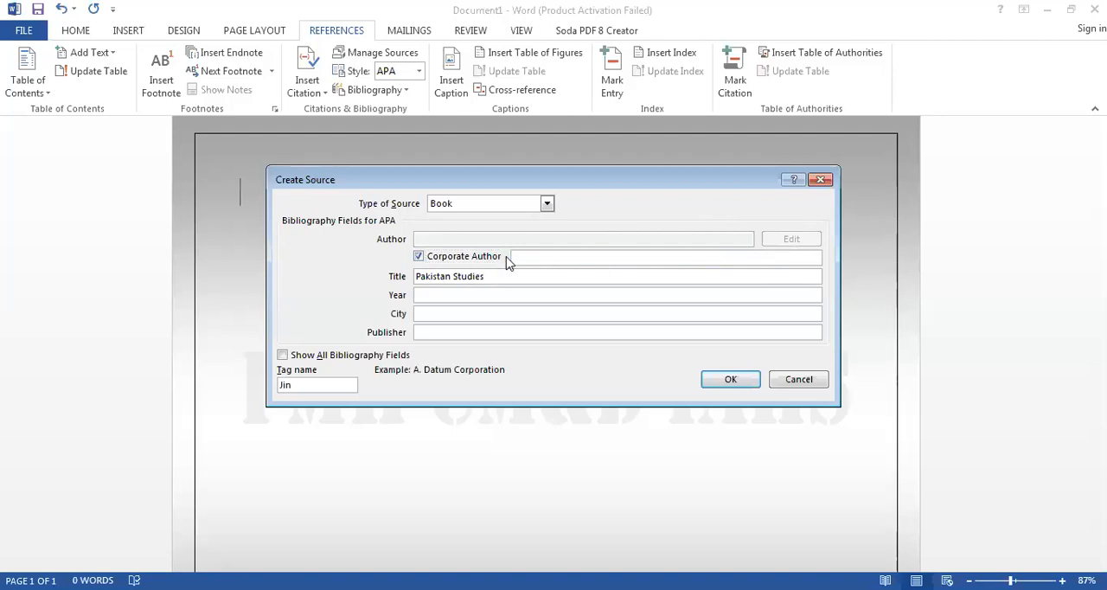
text(World Health Orginaziation)
key(Left)
key(Left)
key(BackSpace)
text(a)
key(Delete)
key(Right)
text(z)
- Set the source's year to 2020, city to Lahore and publisher to "Elseiver", and accept the new source
click(527, 295)
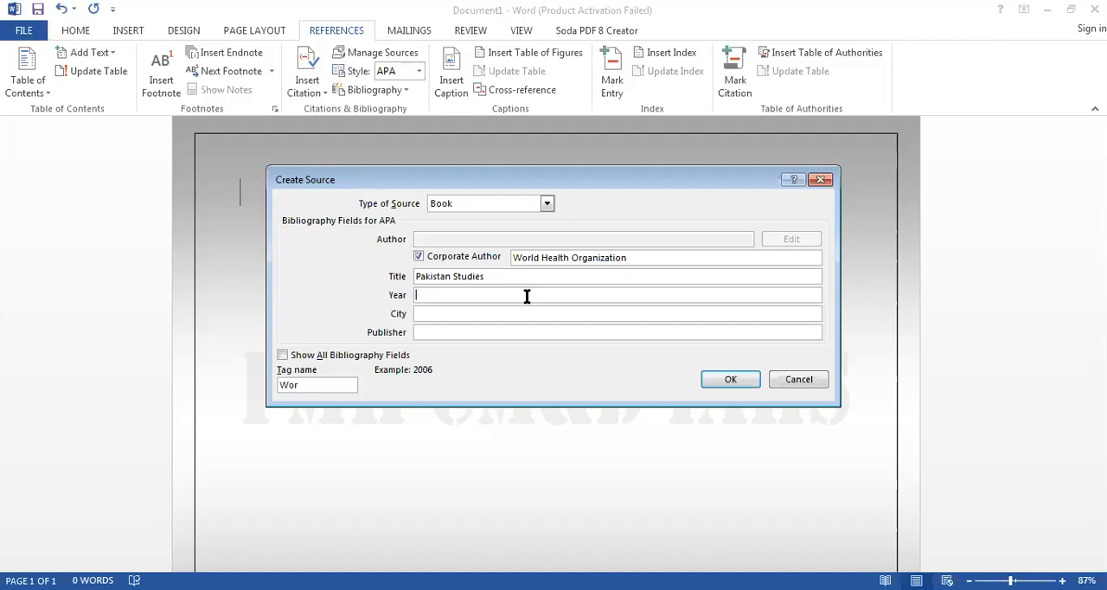
text(2020)
key(Tab)
text(Lahore)
key(Tab)
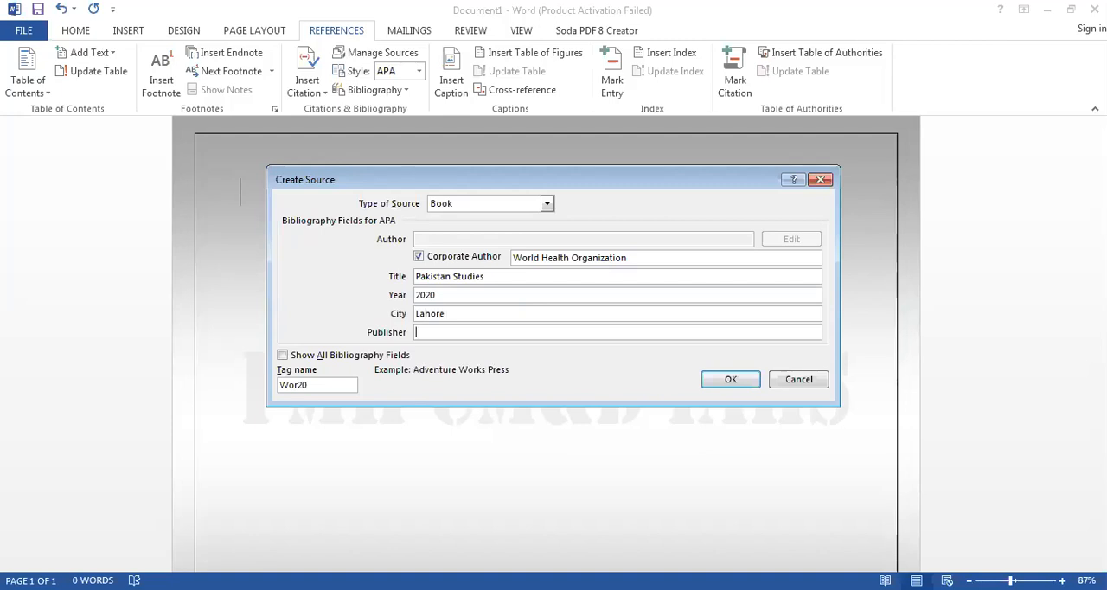
text(Elseiver)
click(730, 380)
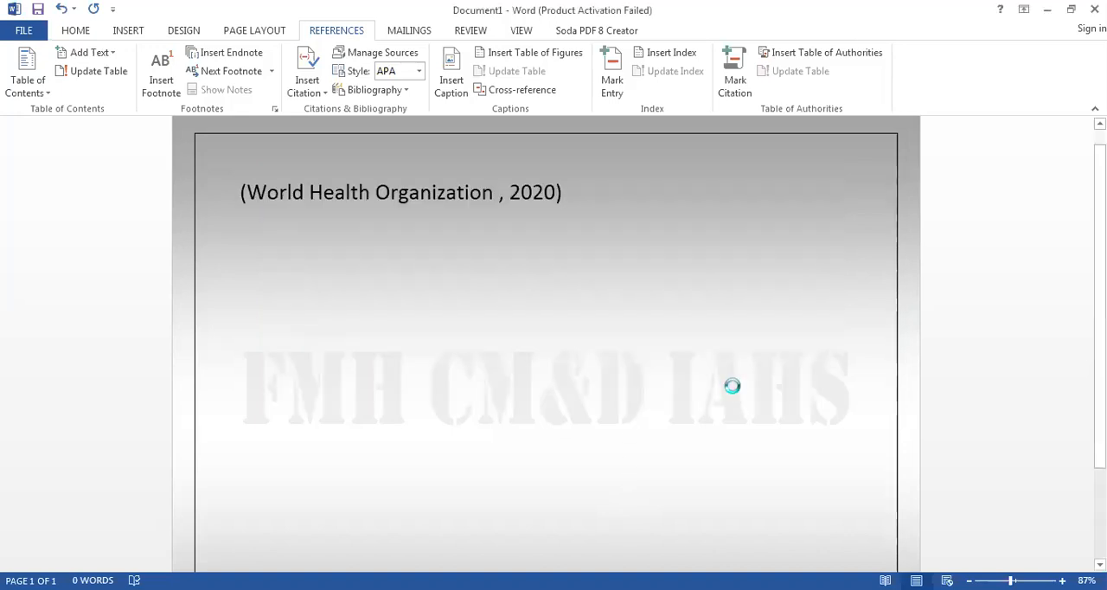
- Insert a second citation of the World Health Organization source directly after the first one
key(Left)
key(Left)
key(Left)
key(Left)
key(Left)
key(Left)
key(Left)
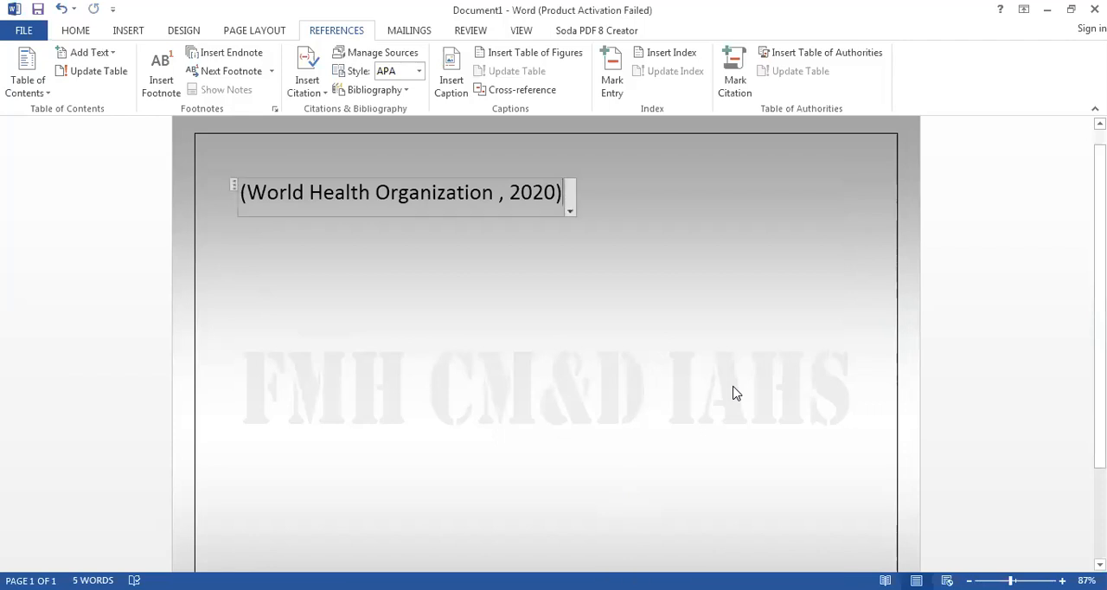
key(Right)
key(Right)
key(Right)
key(Right)
key(Right)
key(Right)
key(Right)
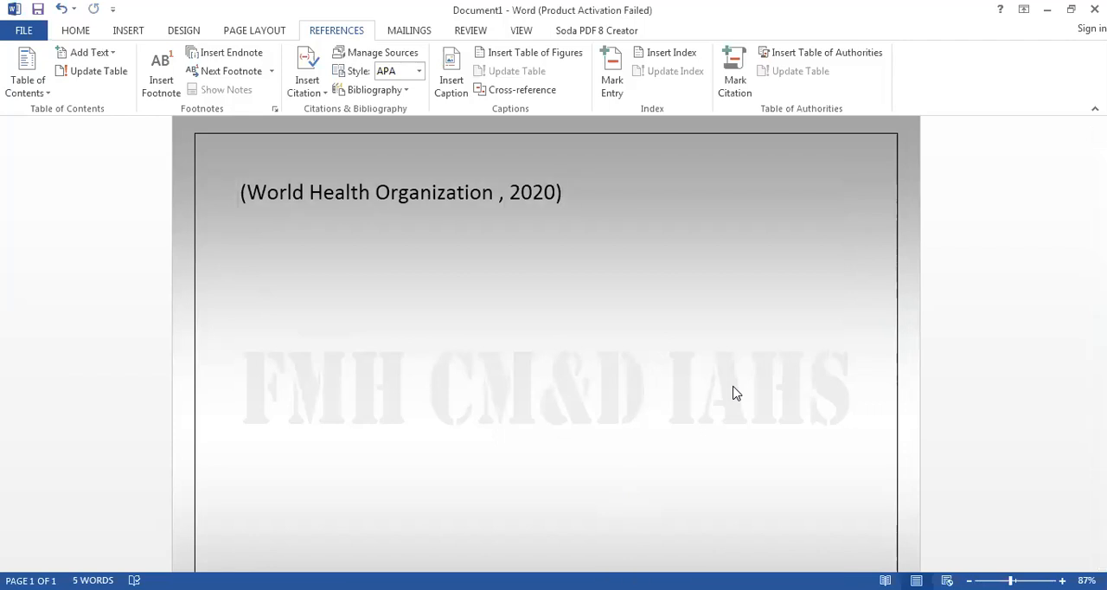
click(307, 84)
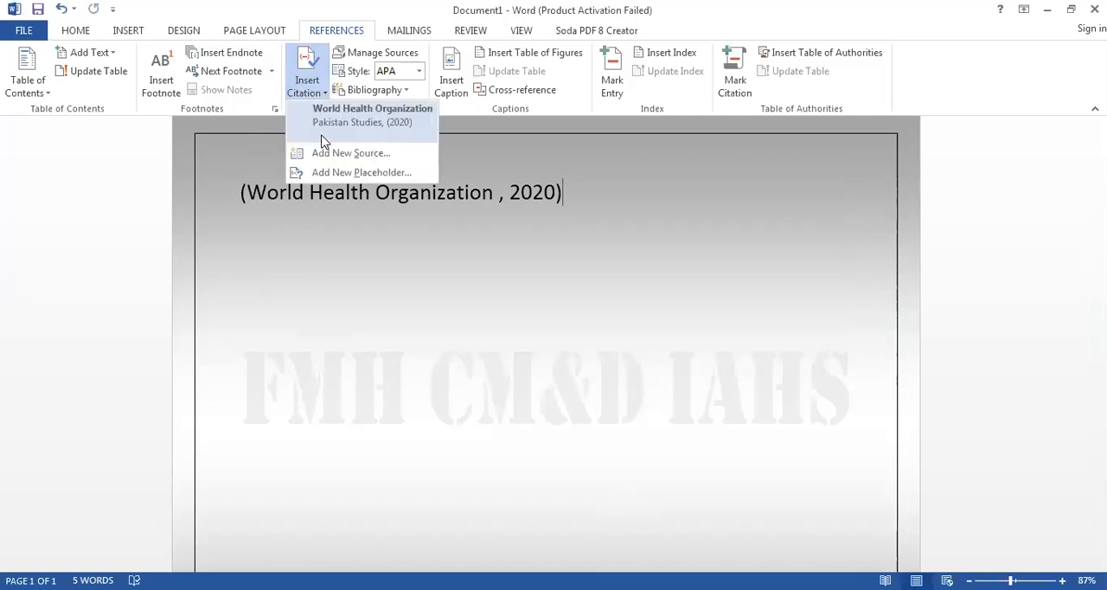
click(381, 126)
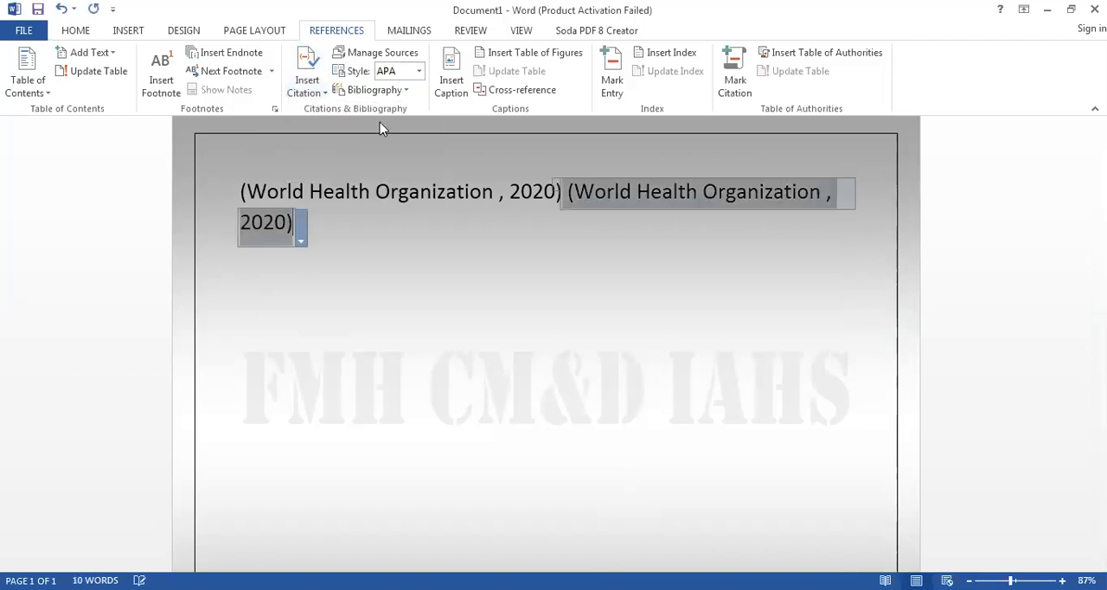
- Delete both World Health Organization citations from the page
key(BackSpace)
key(BackSpace)
key(BackSpace)
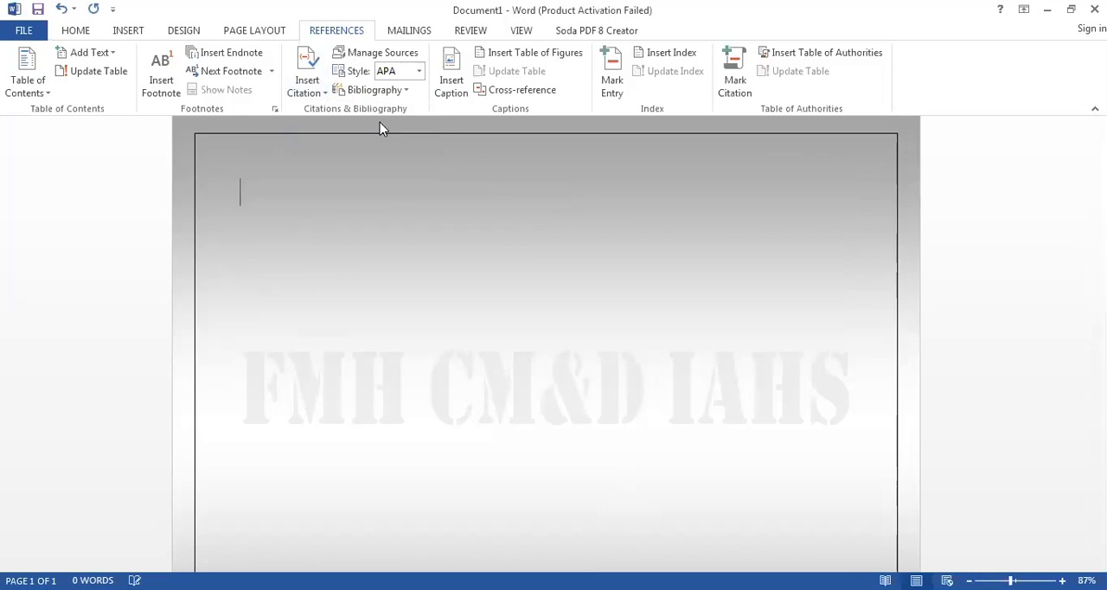
- Write "As per the new research apple helps in killing or preventing corona virsue infection" on the empty page
text(As per the new research )
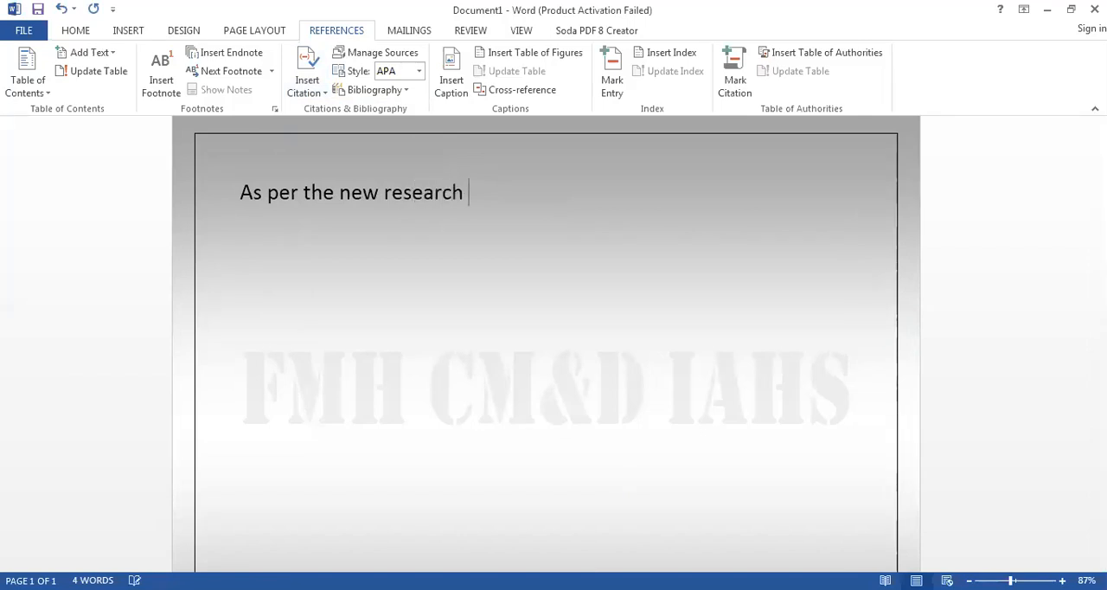
text(apple helps in killing or preventing coro)
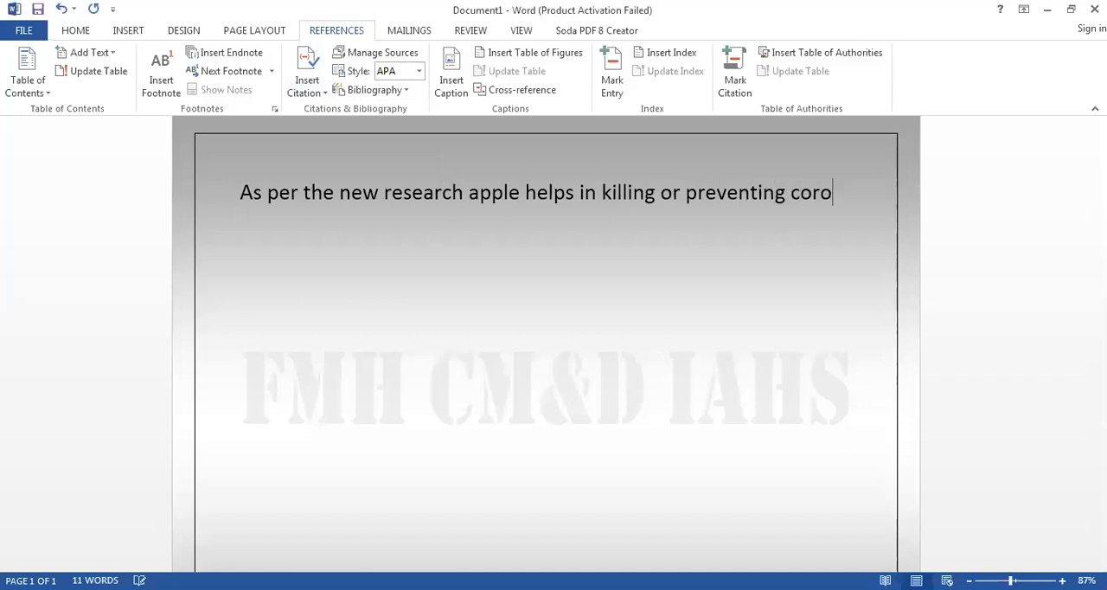
text(na virsue infecto)
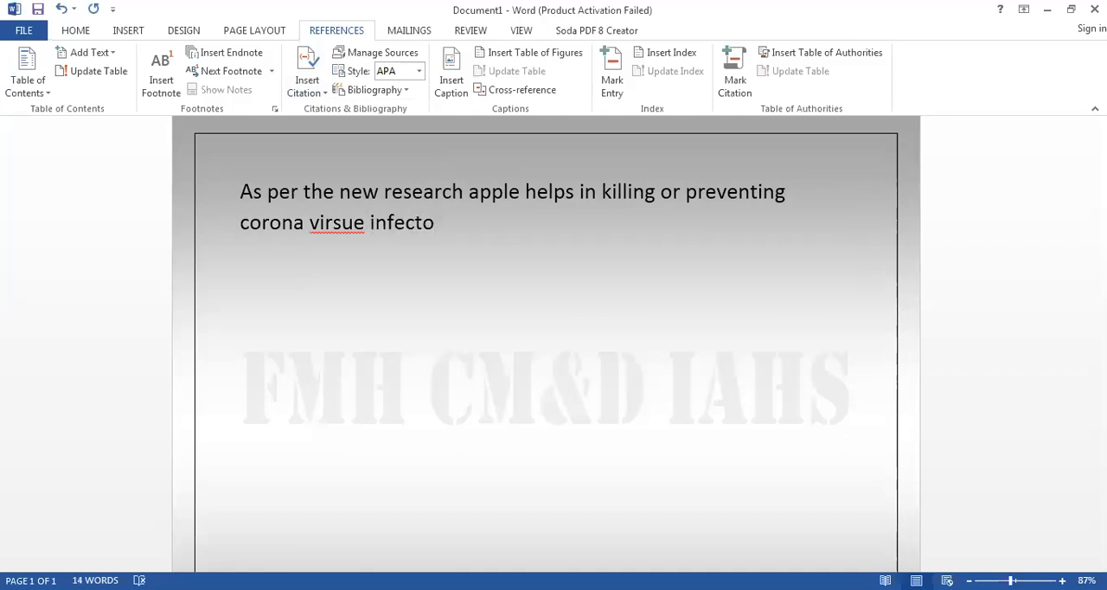
key(BackSpace)
text(ion)
- Correct the misspelled word "virsue" with the suggested spelling "virus"
key(Left)
key(Left)
key(Left)
key(Left)
key(Left)
key(Left)
key(Left)
key(Left)
key(Left)
key(Left)
key(Left)
key(Left)
key(Left)
key(shift+F10)
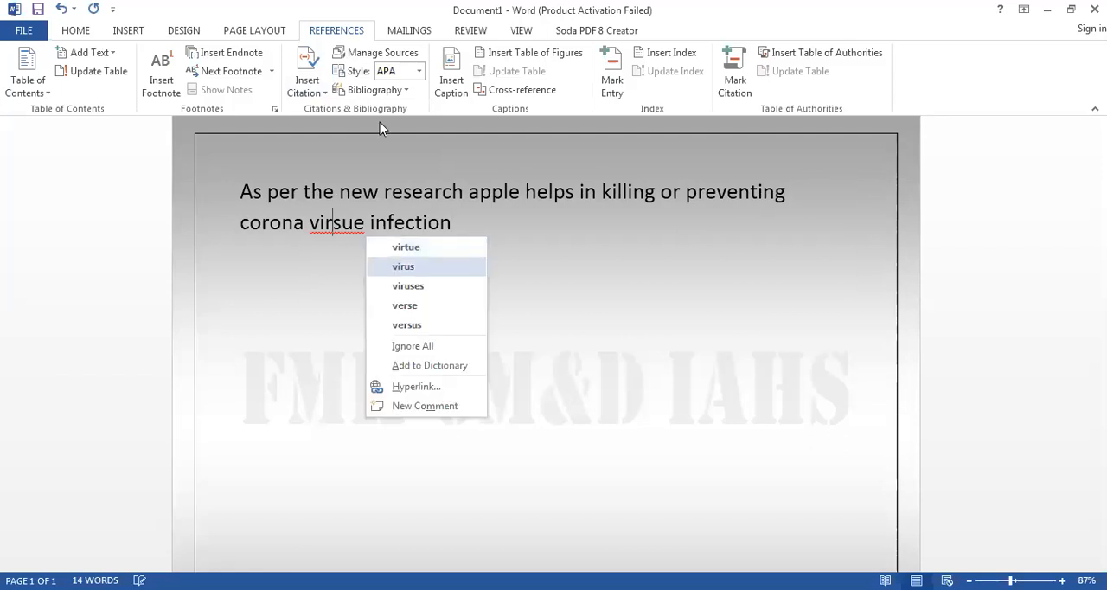
key(Return)
- Cite the World Health Organization source at the end of the sentence, followed by a period and a new paragraph
key(End)
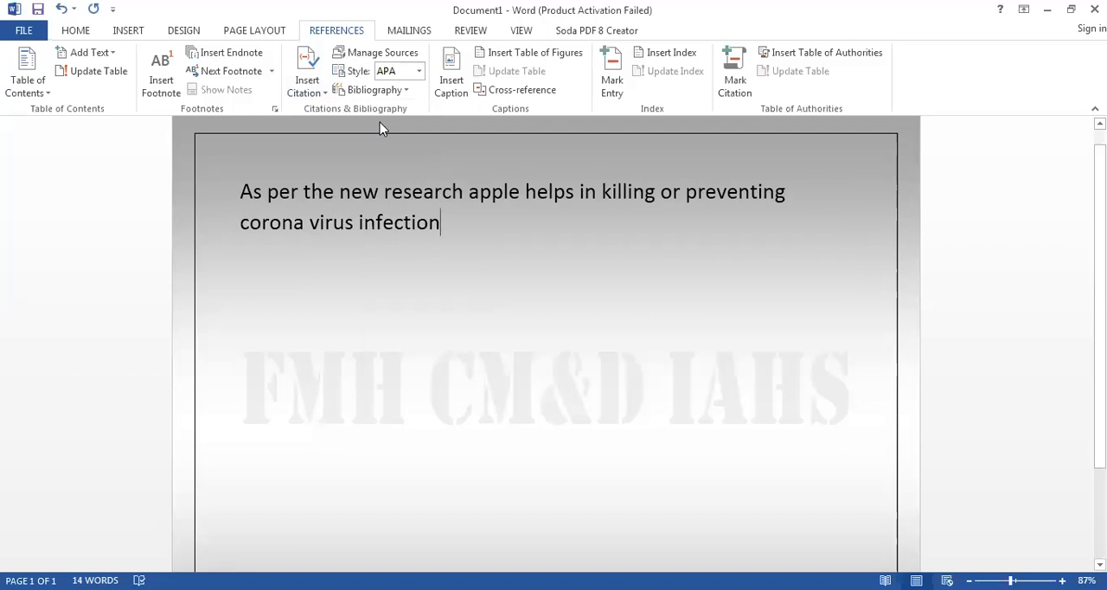
click(310, 95)
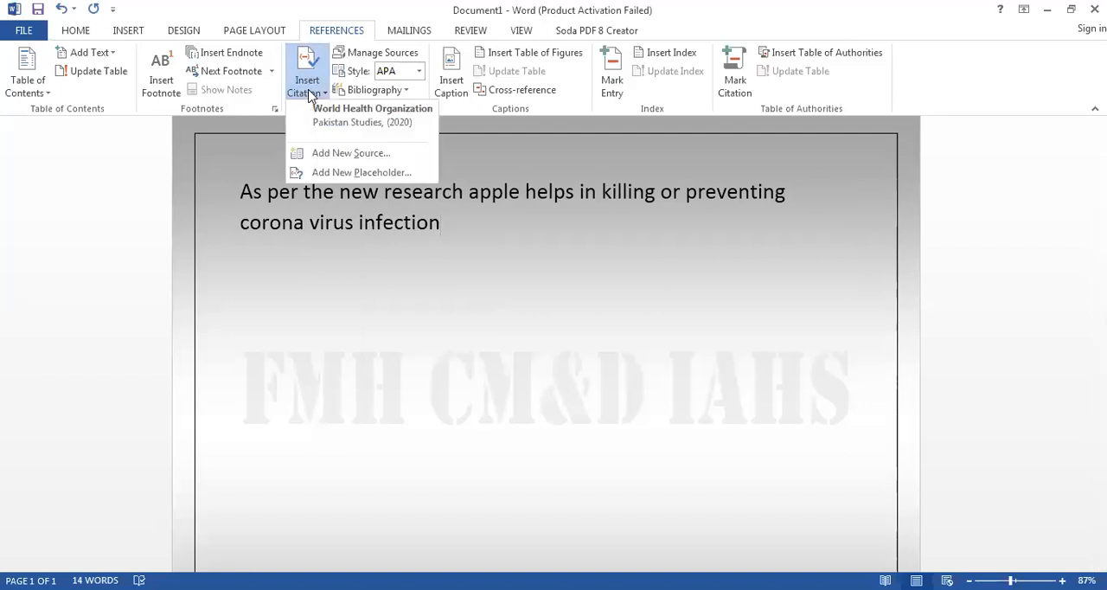
click(413, 128)
text(.)
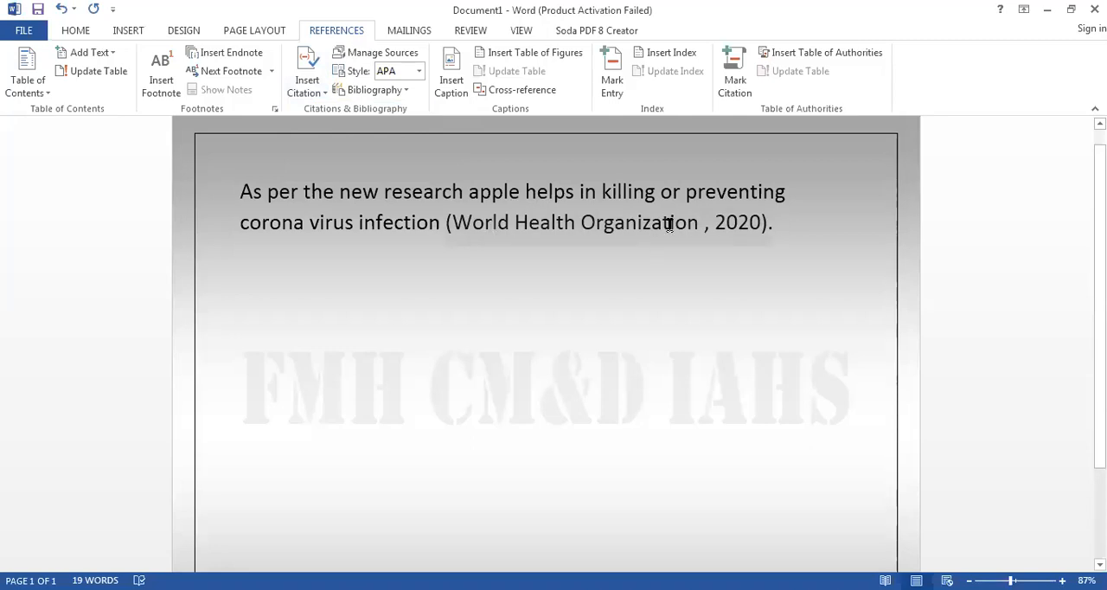
key(Return)
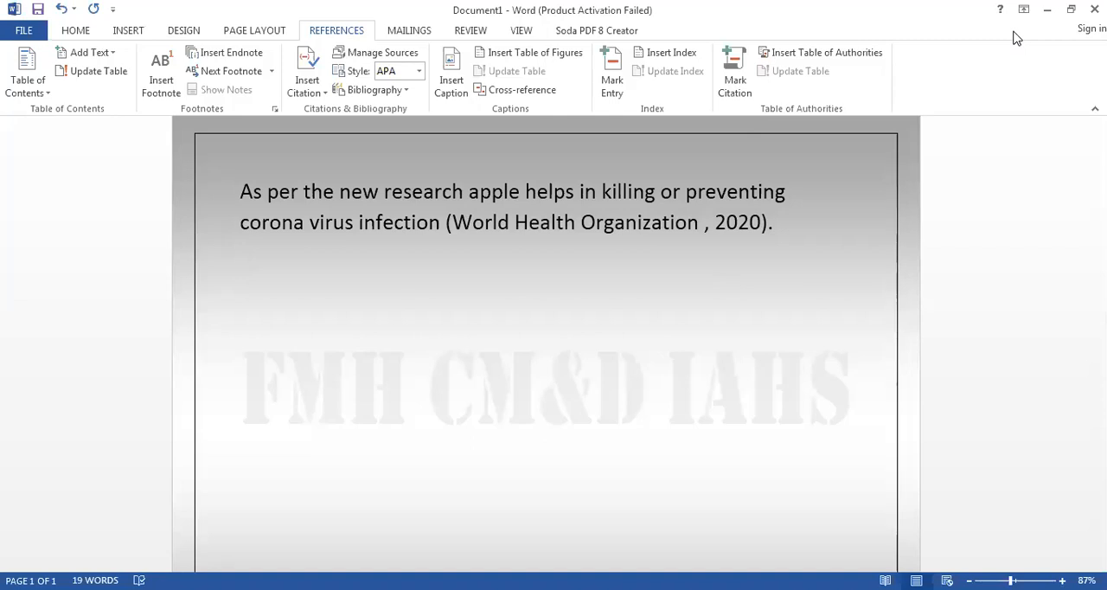
scroll(1016, 38, down, 1)
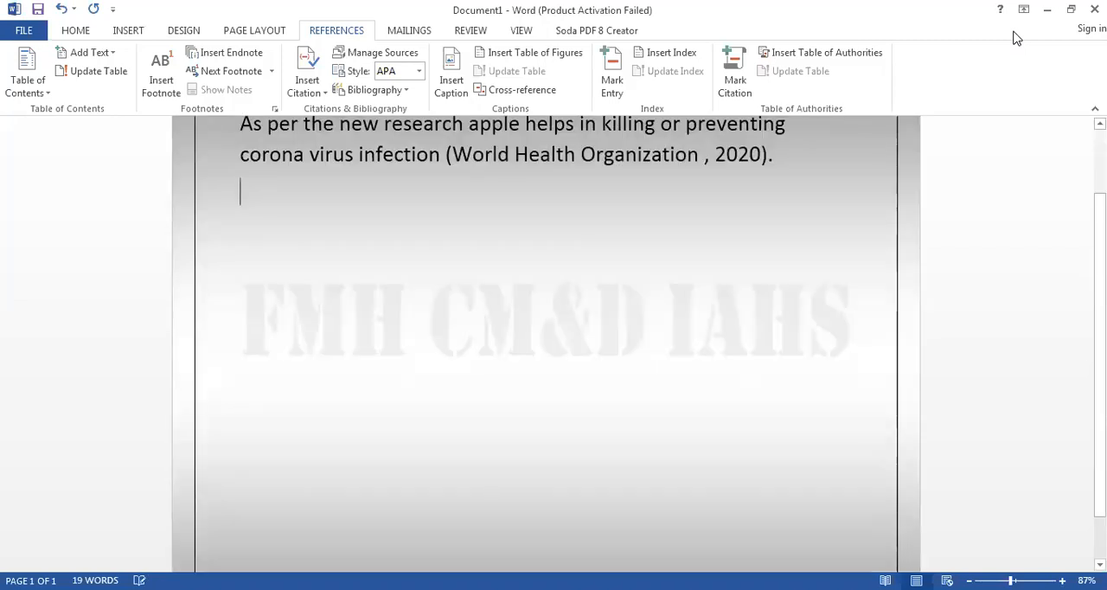